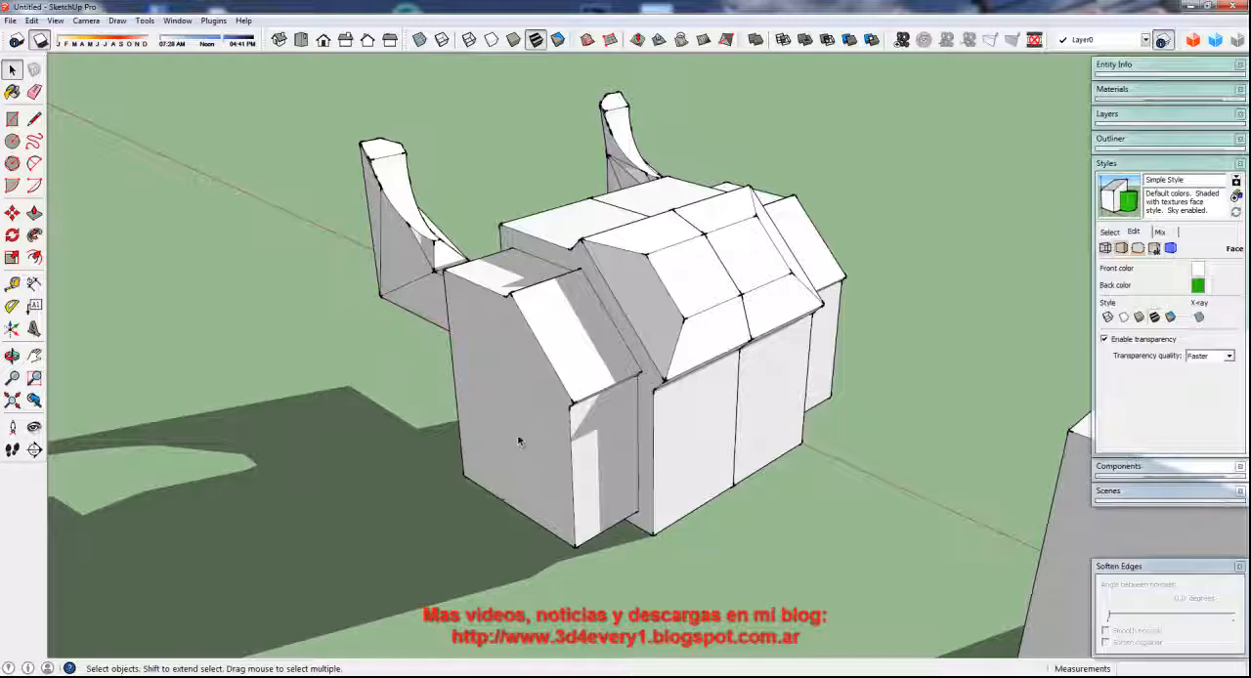
Open the near half of the body for editing and draw a vertical line about 0.85 m up its end face from the bottom edge
middle_drag(523, 452, 499, 440)
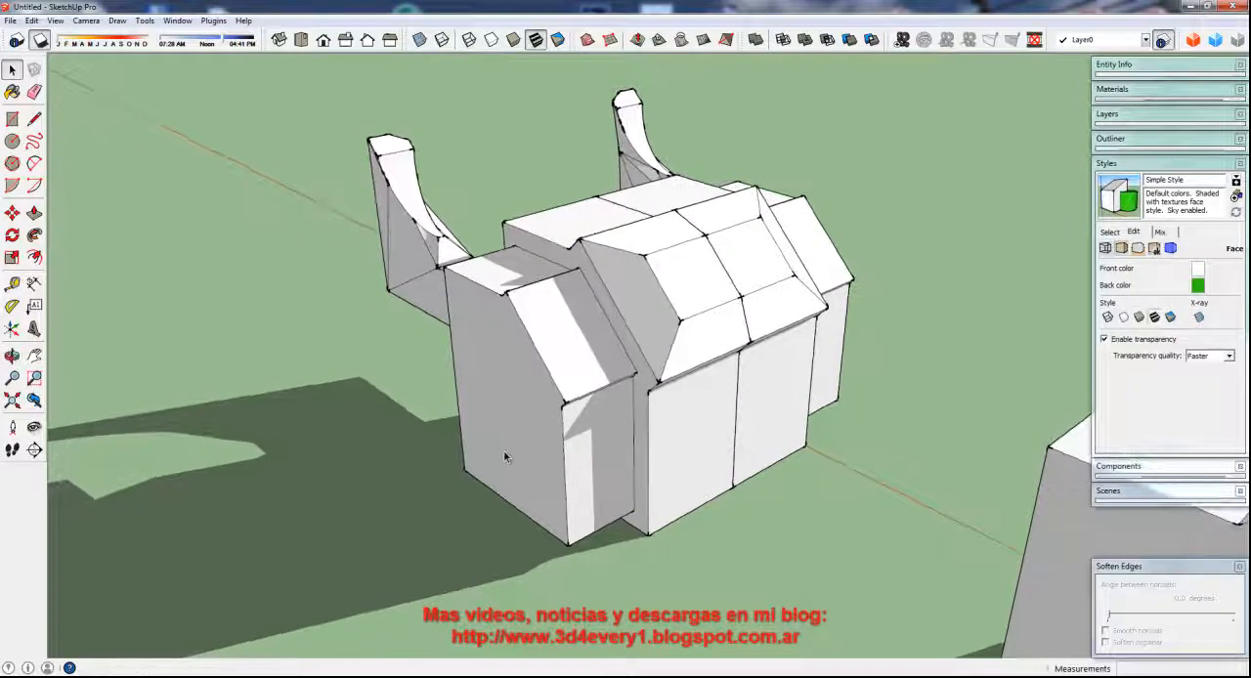
click(502, 433)
double_click(508, 429)
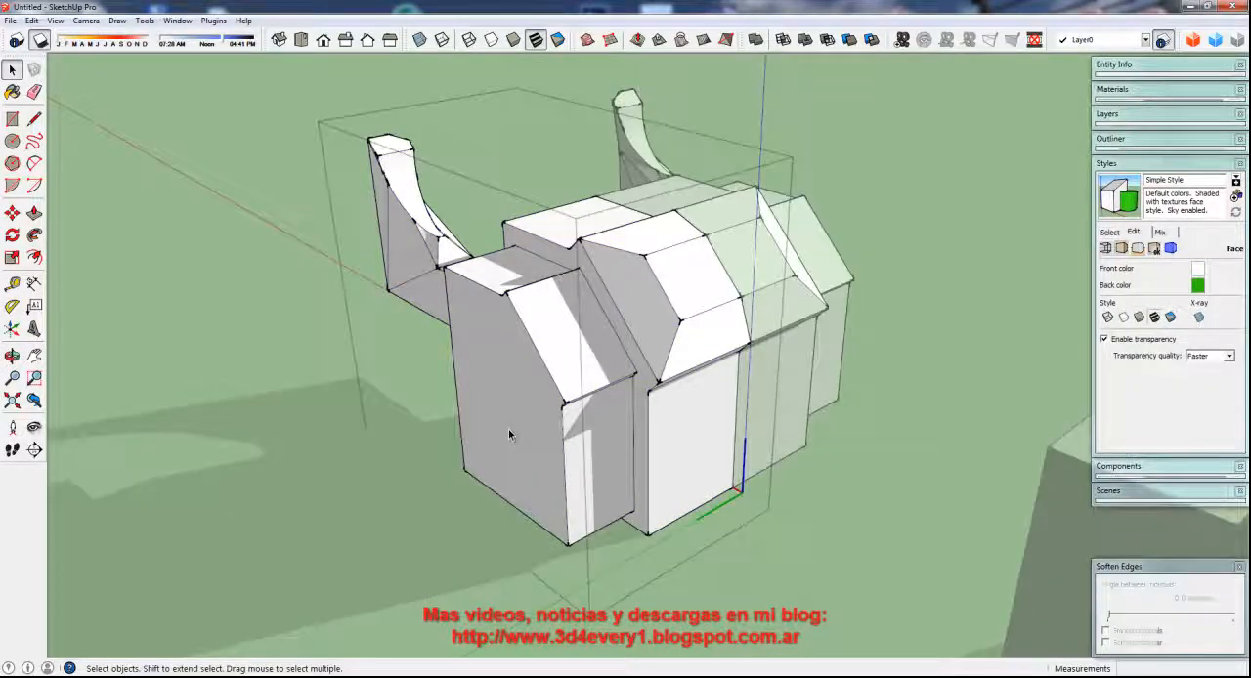
click(502, 459)
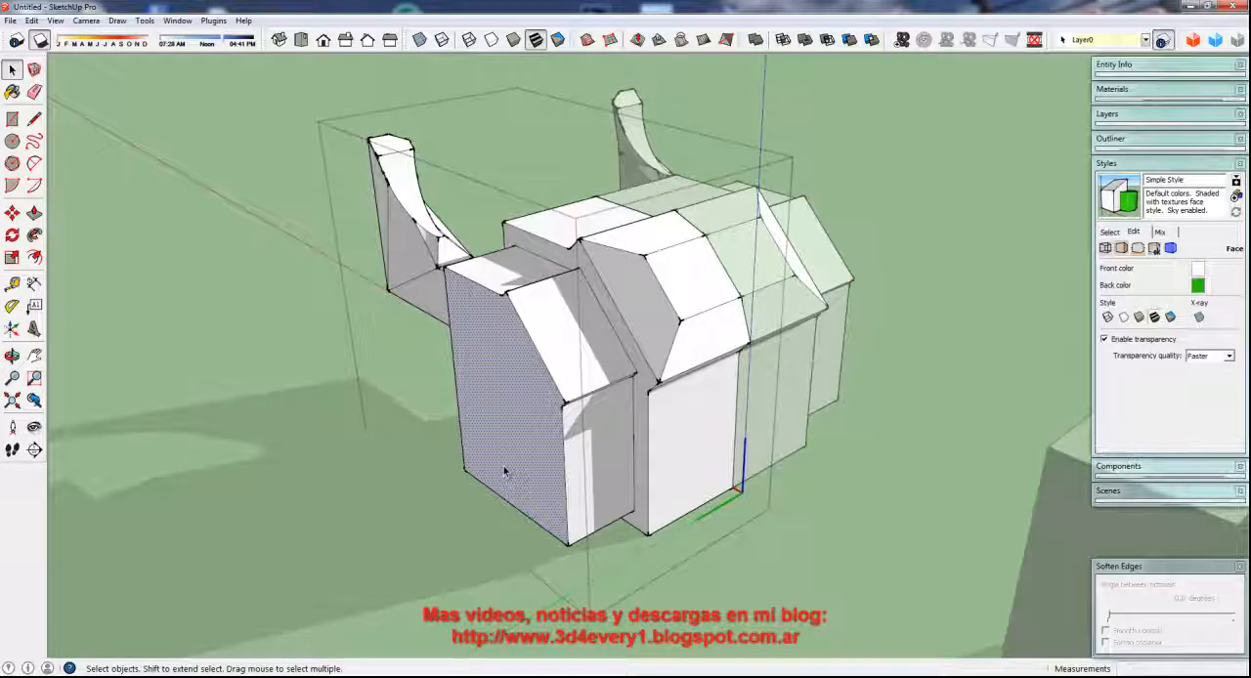
key(l)
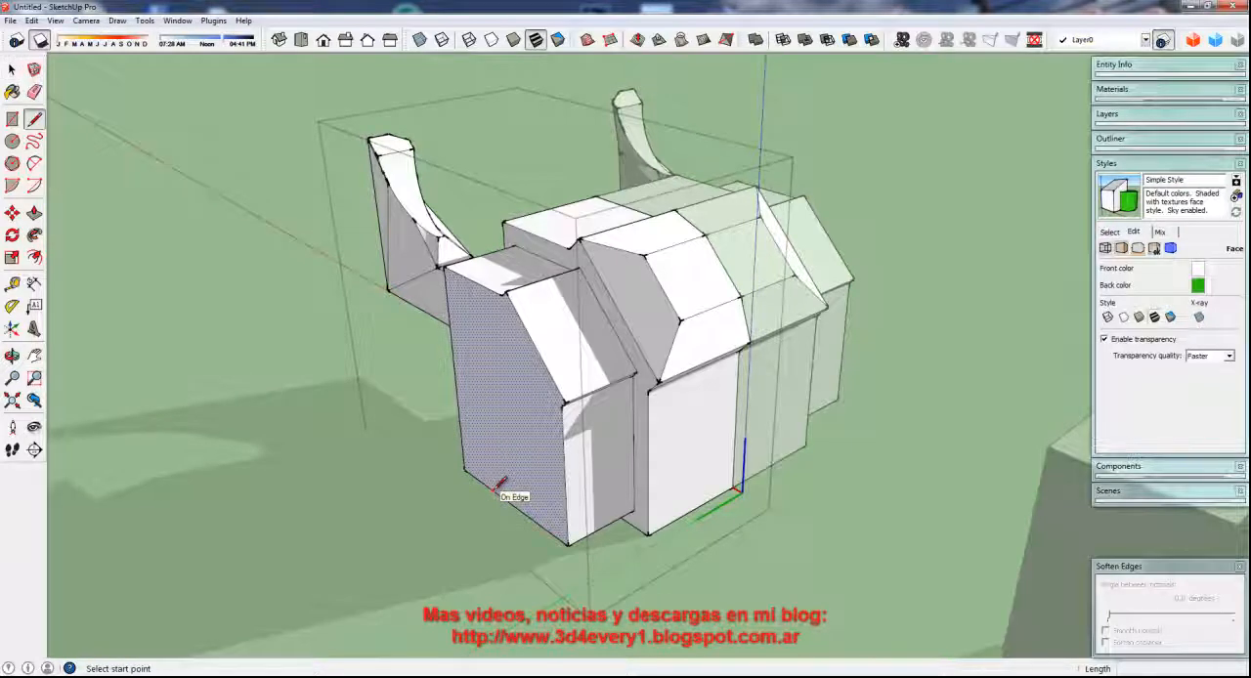
click(499, 485)
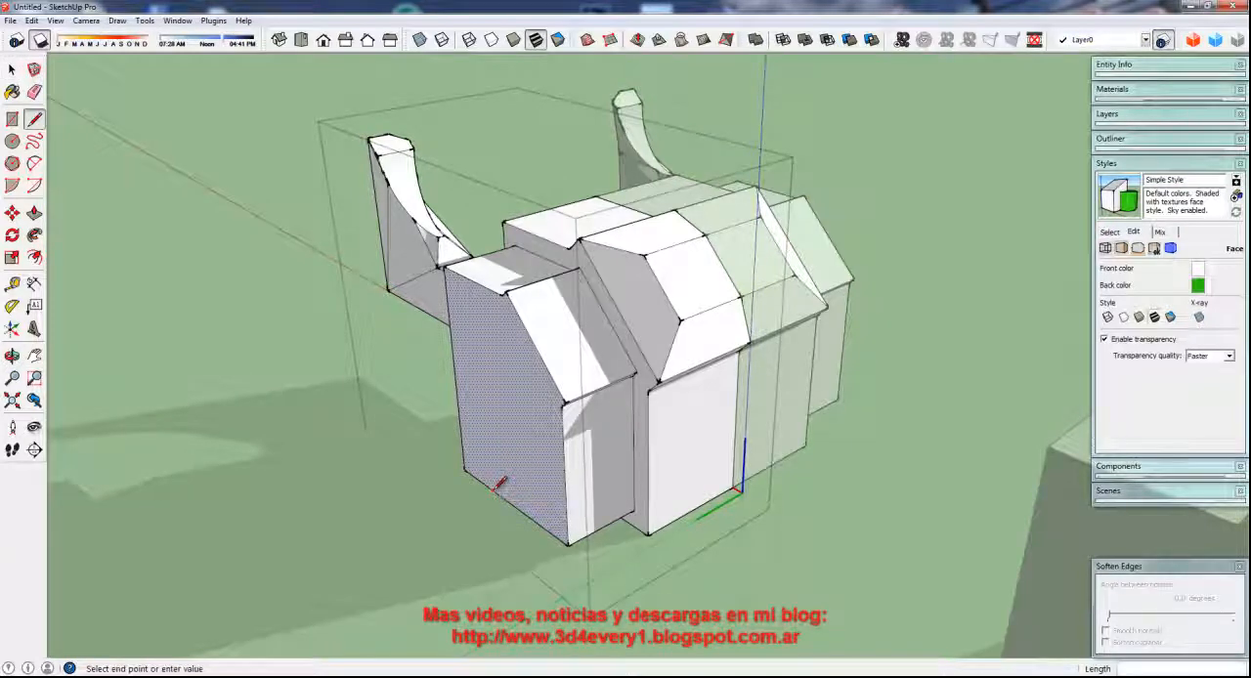
click(486, 396)
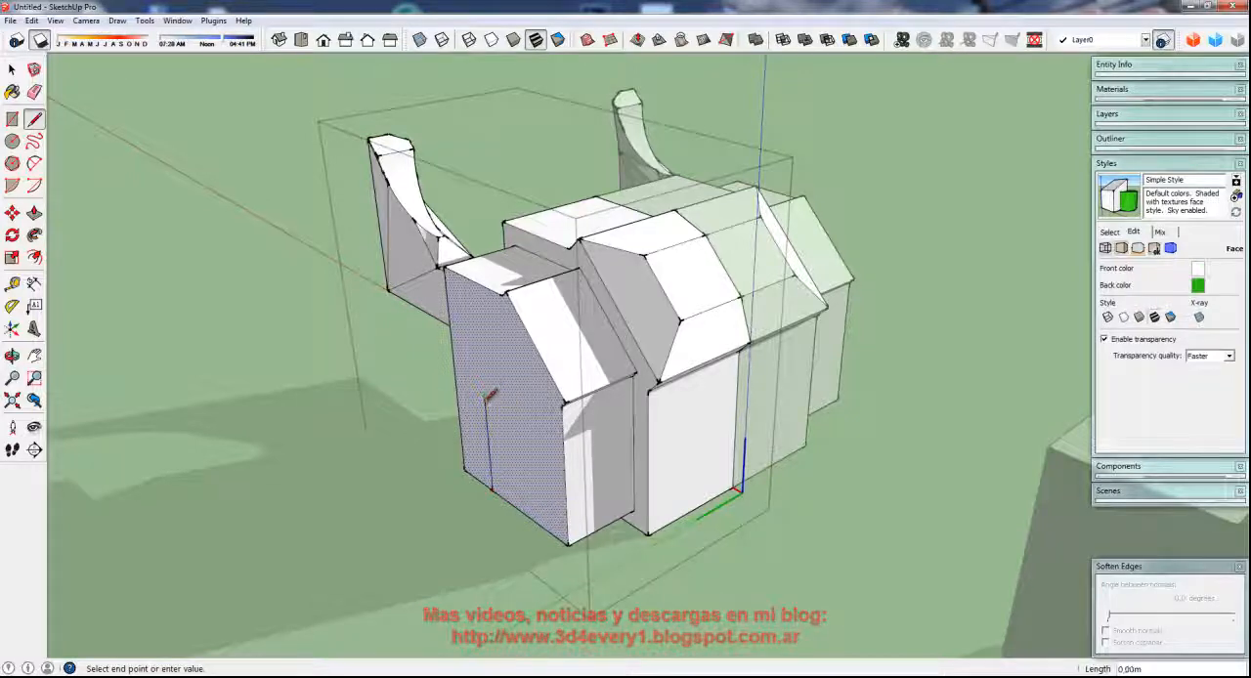
key(Escape)
scroll(480, 459, up, 4)
scroll(486, 456, up, 2)
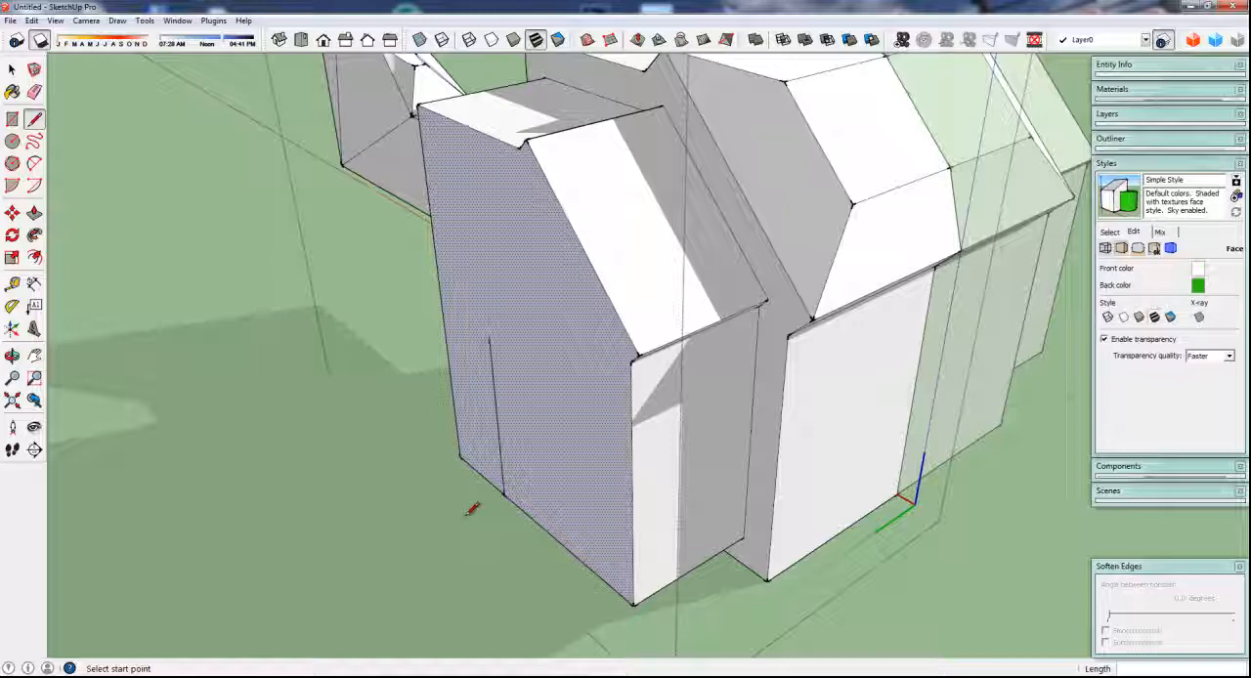
key(m)
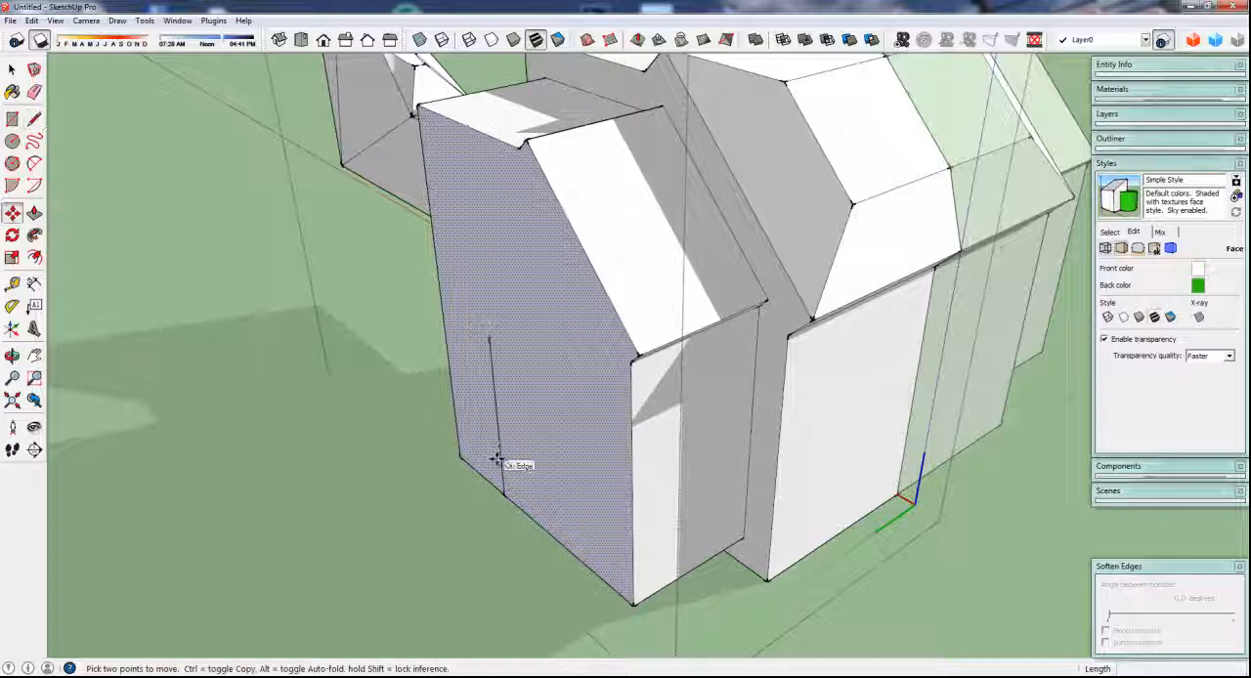
key(space)
click(500, 449)
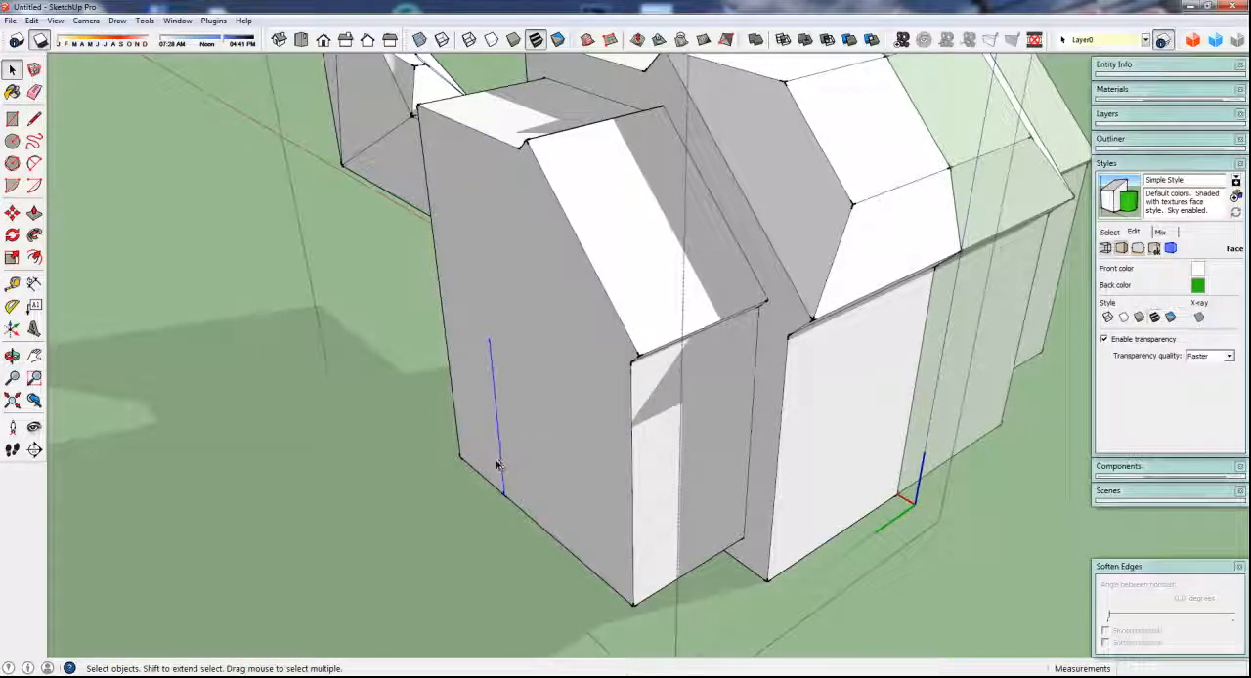
key(m)
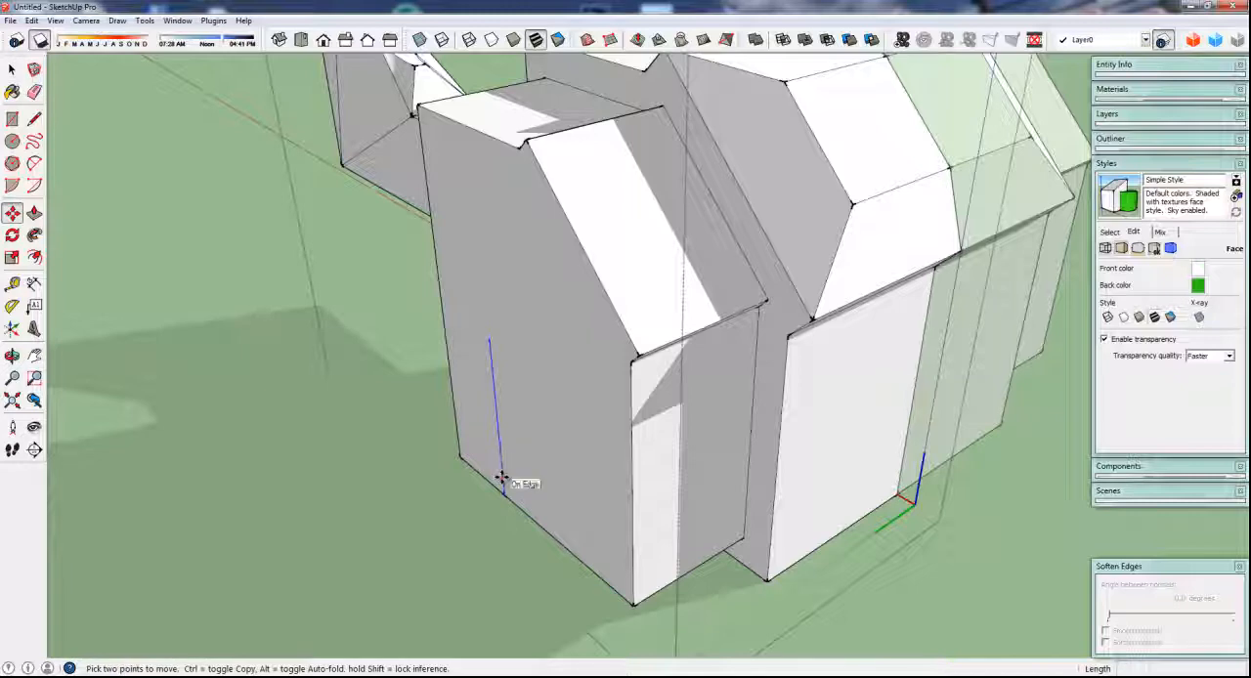
click(500, 478)
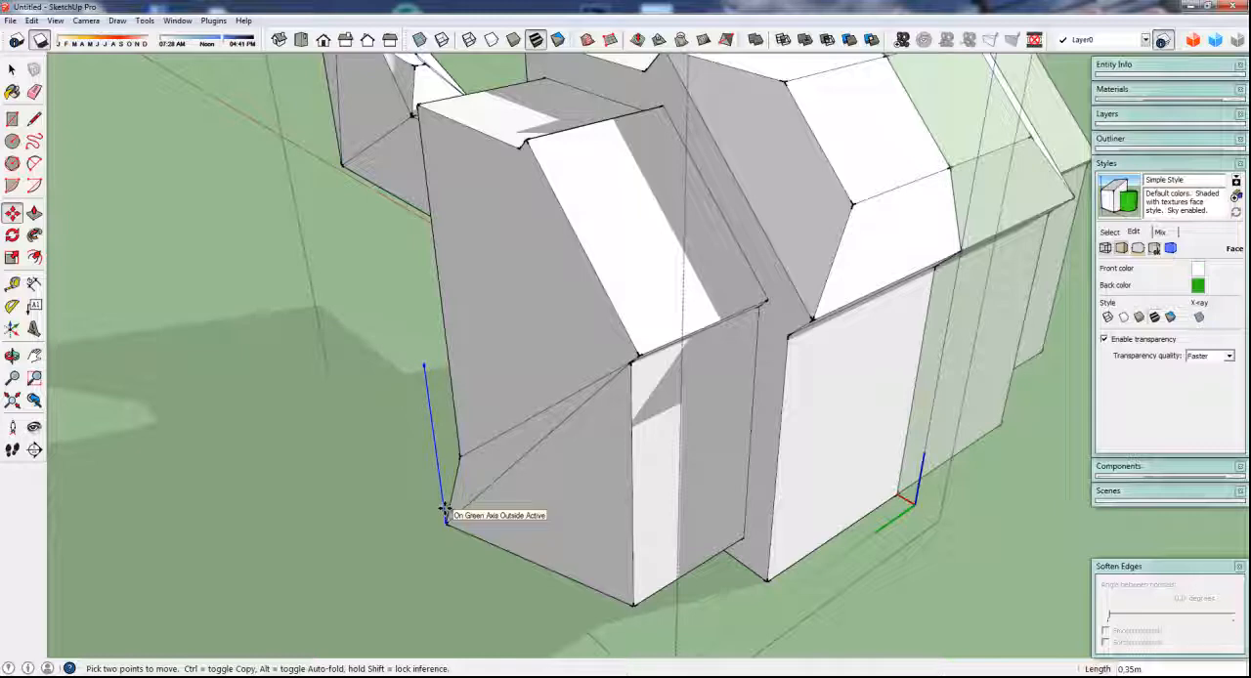
key(Escape)
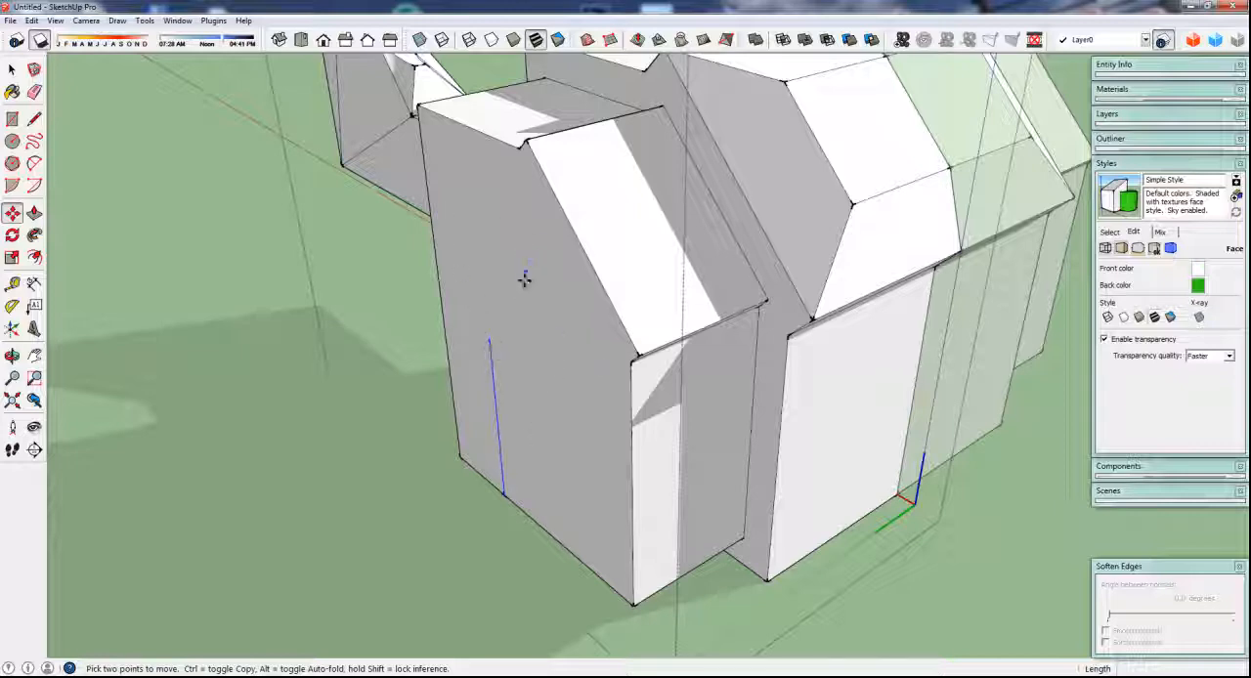
Draw a three-segment zigzag line across the end face, from the lower corner of the sloped roof to the opposite vertical edge
key(l)
click(632, 360)
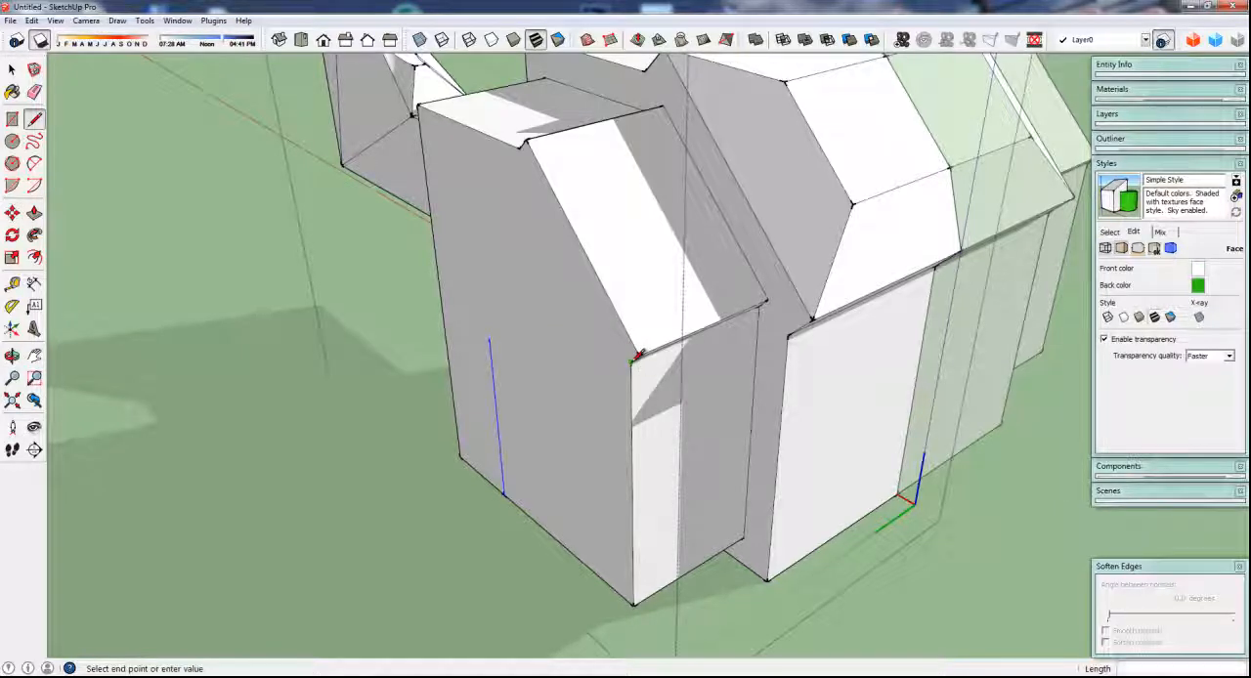
click(535, 252)
click(498, 287)
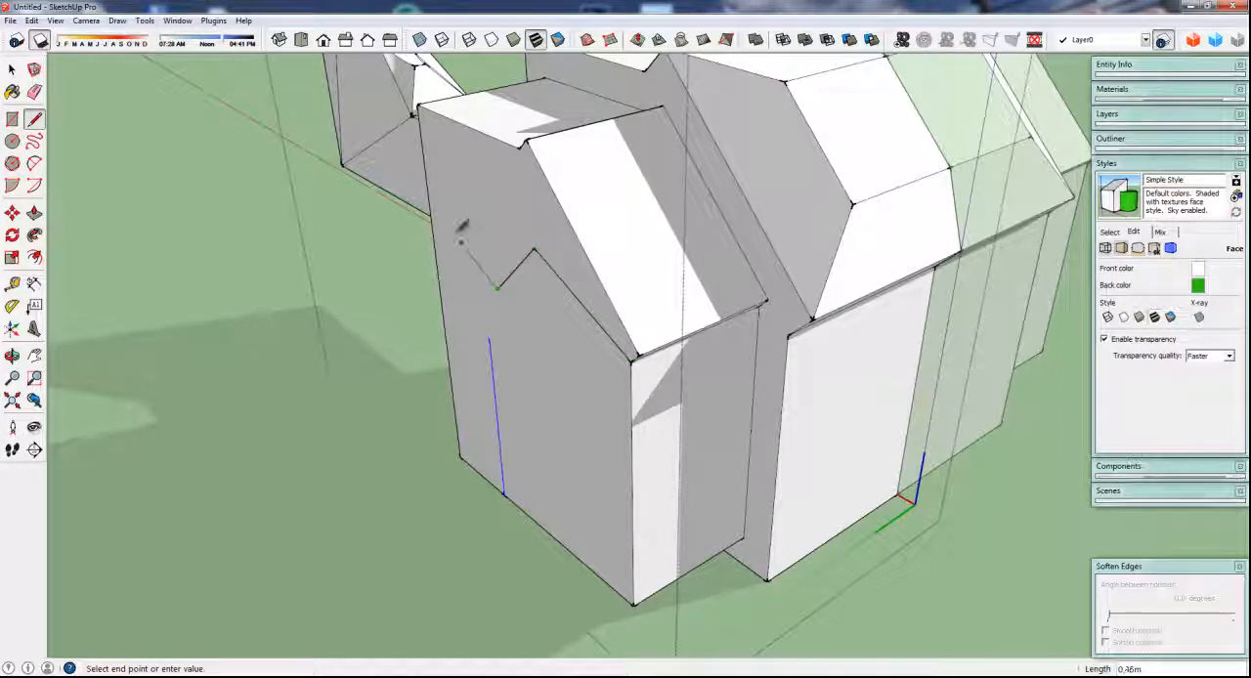
click(431, 214)
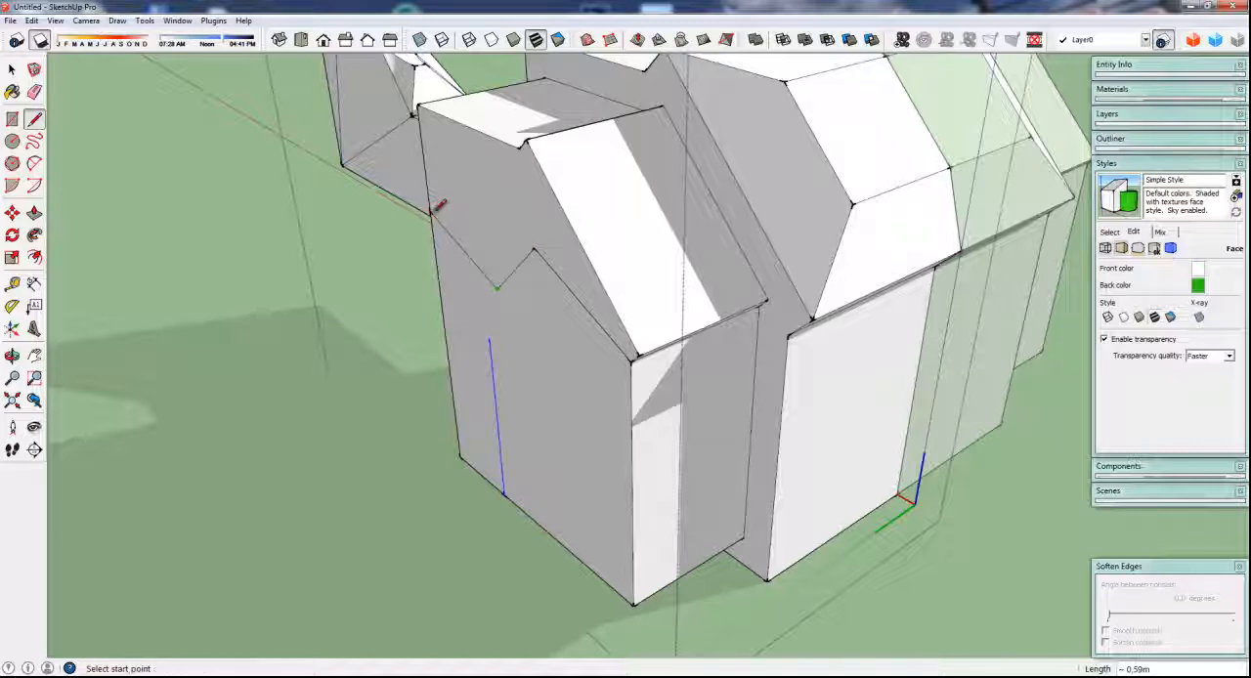
Connect the upper end of the vertical line to both zigzag vertices and to both outer ends of the zigzag
click(490, 339)
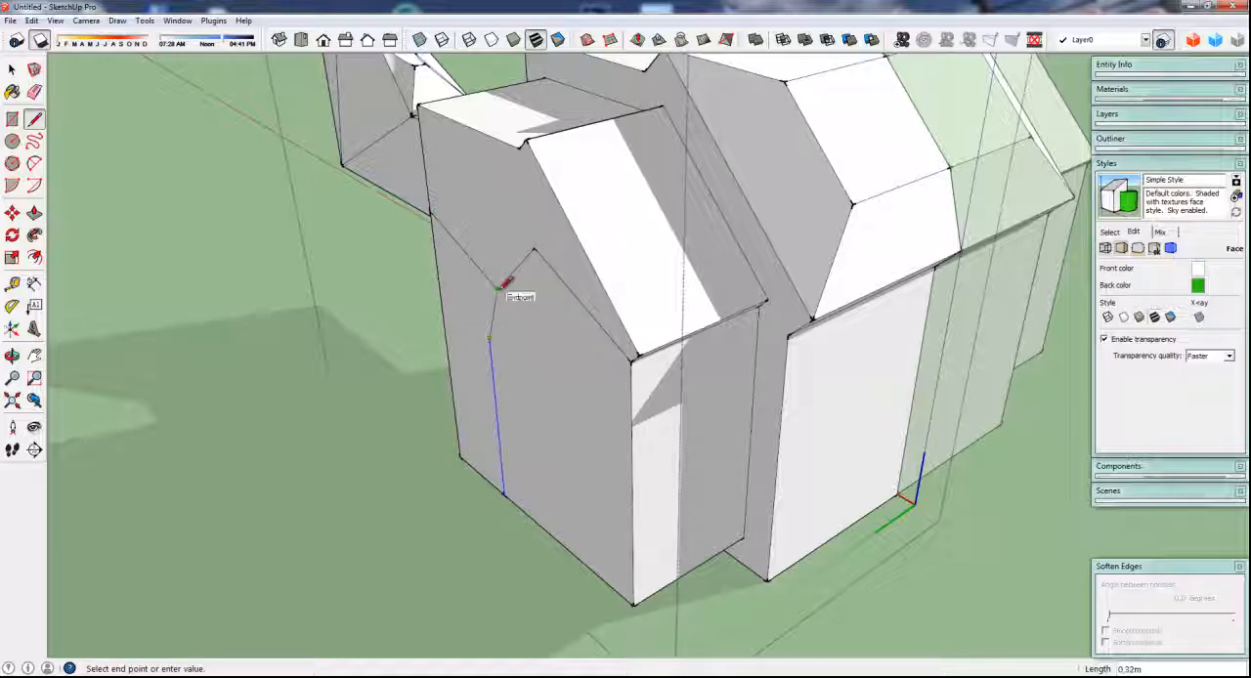
click(499, 286)
click(497, 287)
click(534, 250)
click(490, 339)
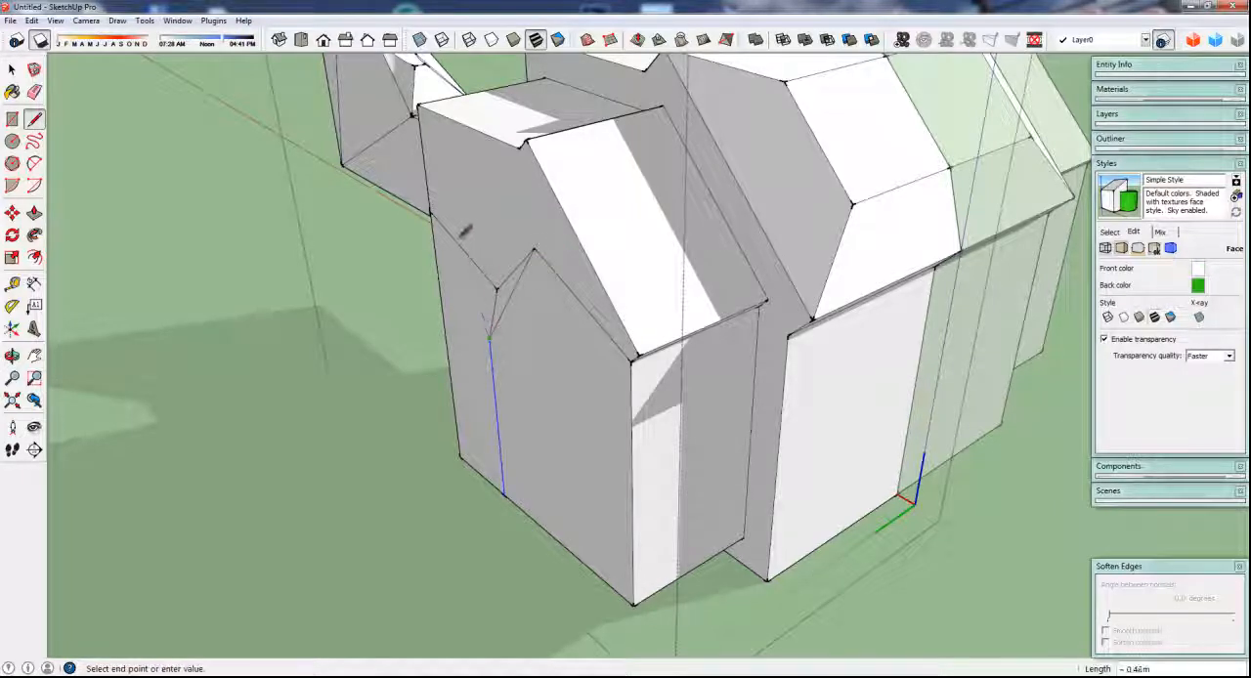
click(434, 208)
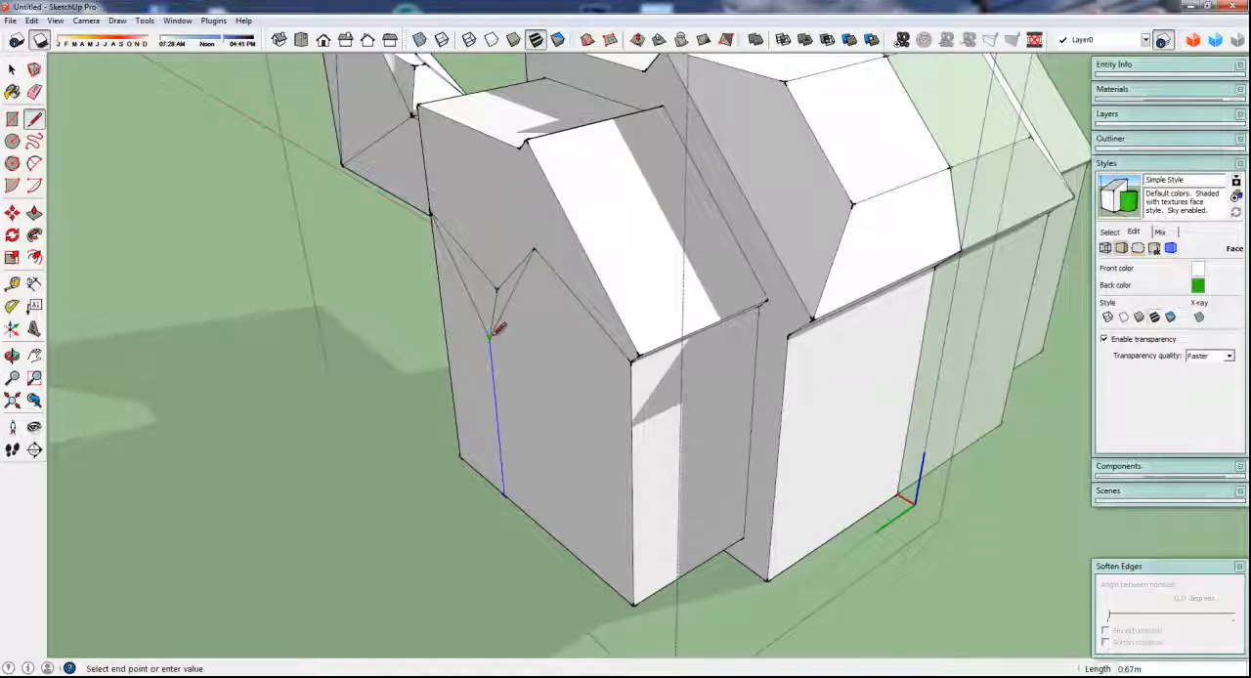
click(633, 359)
Move the vertical line about 0.41 m outward so the adjoining end faces fold out with it
scroll(579, 385, down, 2)
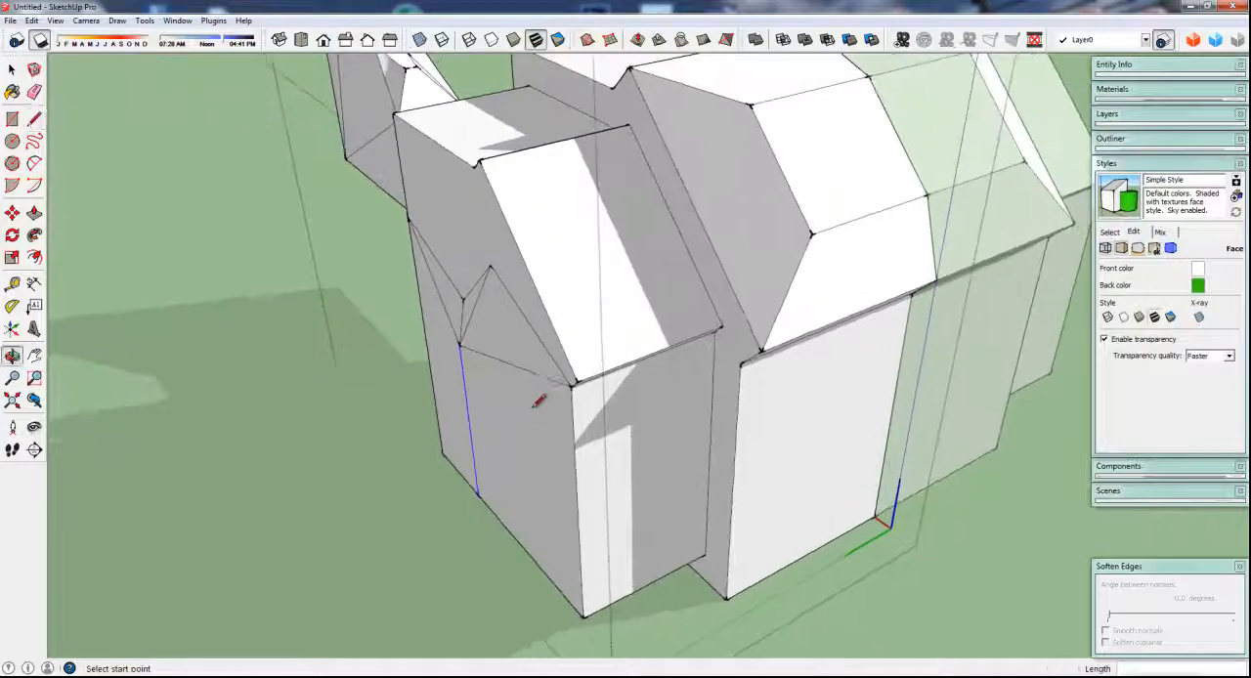
scroll(478, 396, up, 4)
middle_drag(474, 398, 567, 431)
scroll(598, 411, down, 3)
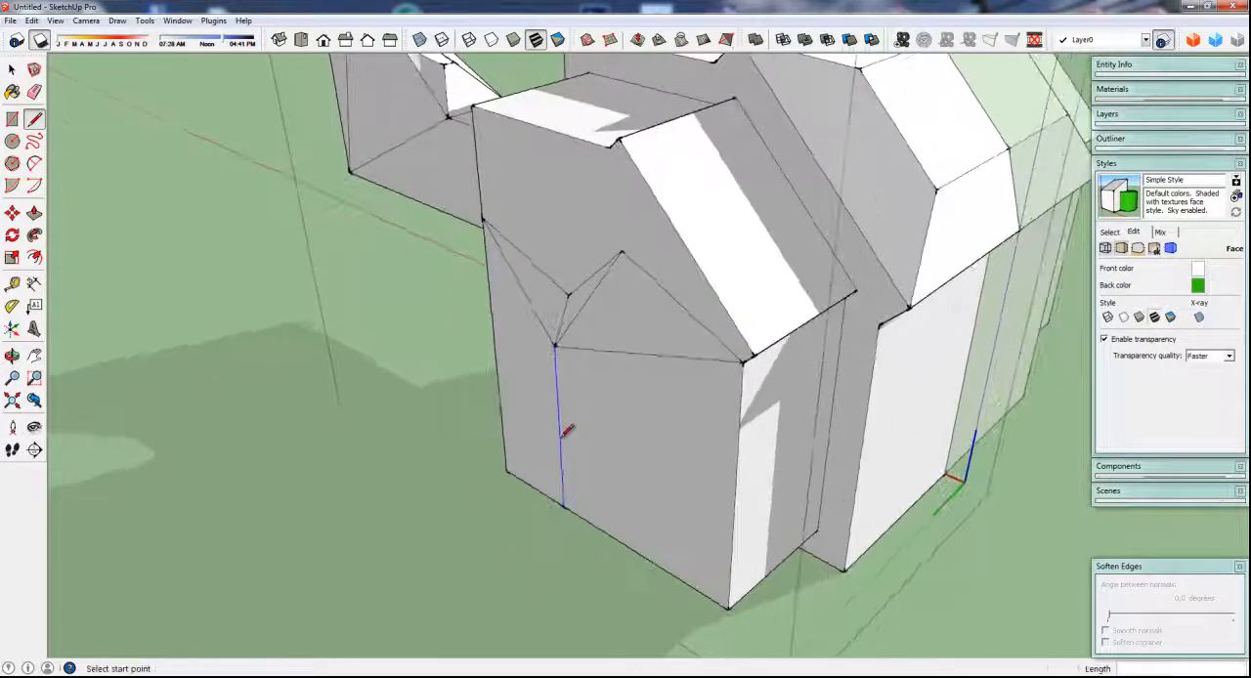
key(q)
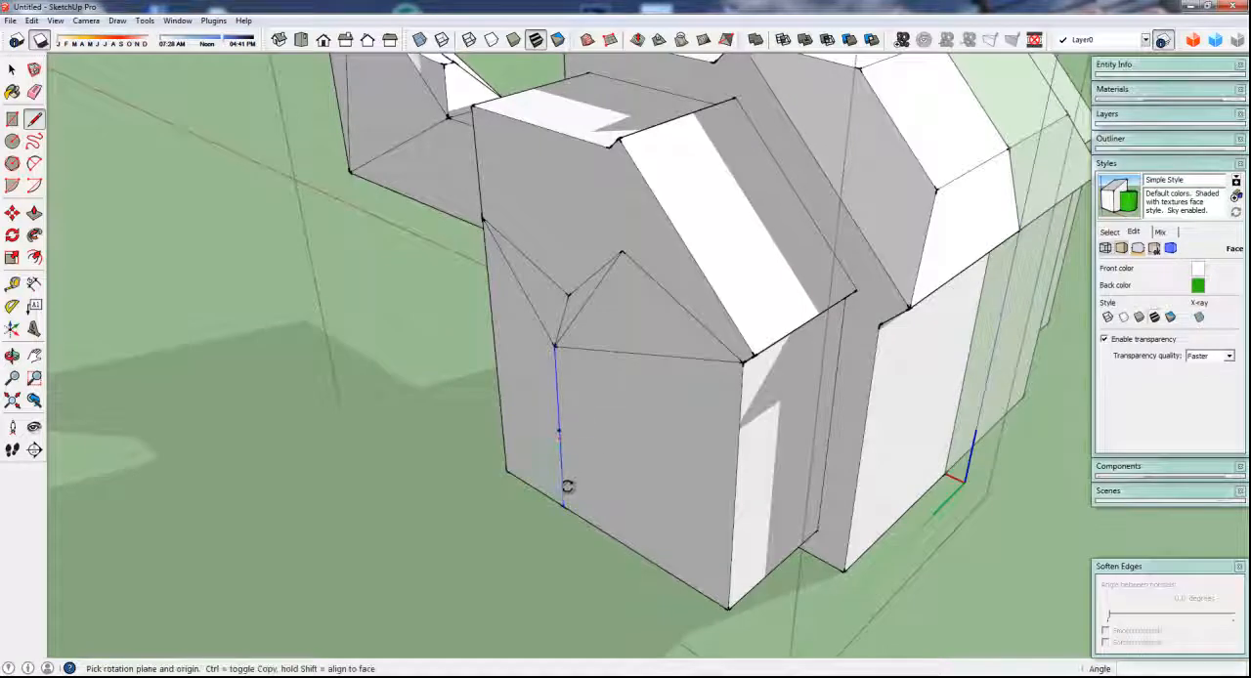
key(m)
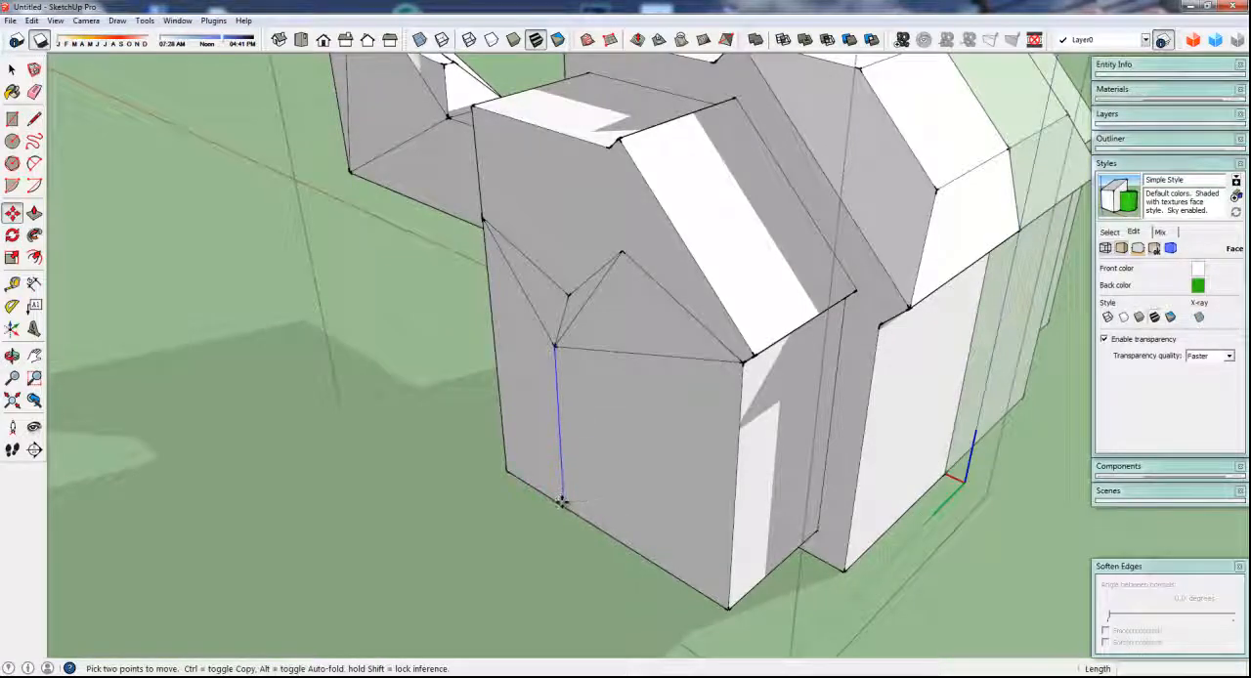
click(562, 503)
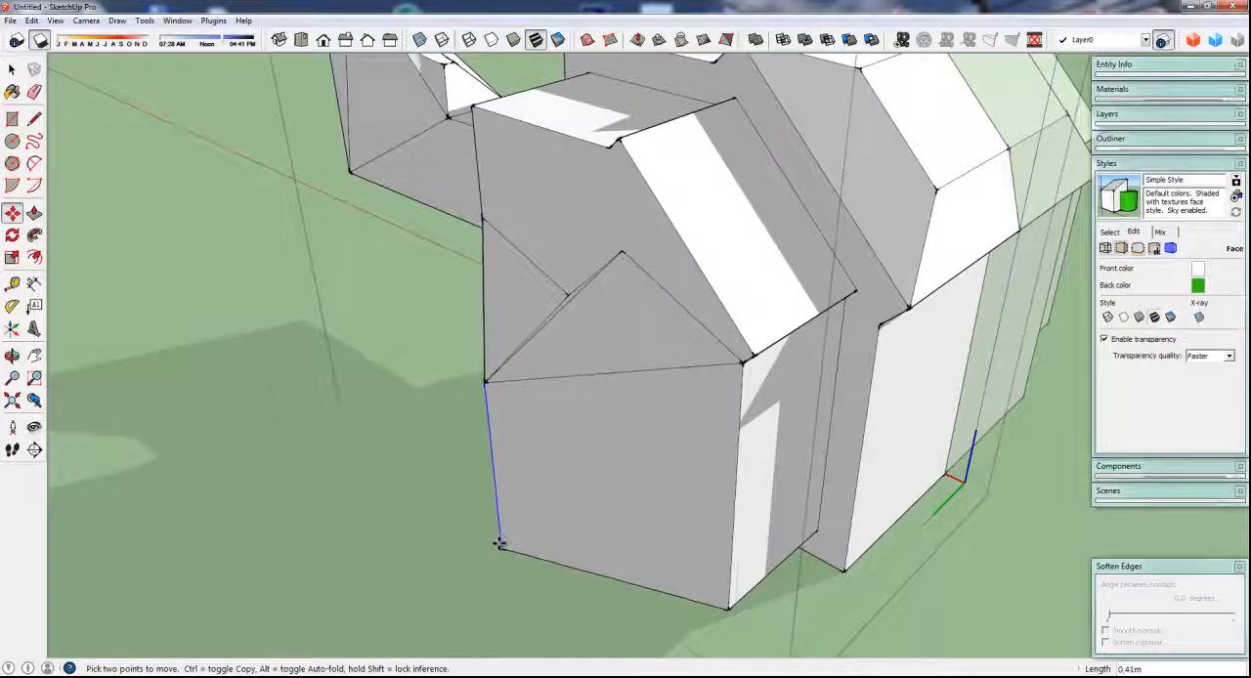
Move the lower zigzag vertex about 0.55 m up the end face and the other one about 0.28 m toward the roof slope
middle_drag(502, 413, 648, 410)
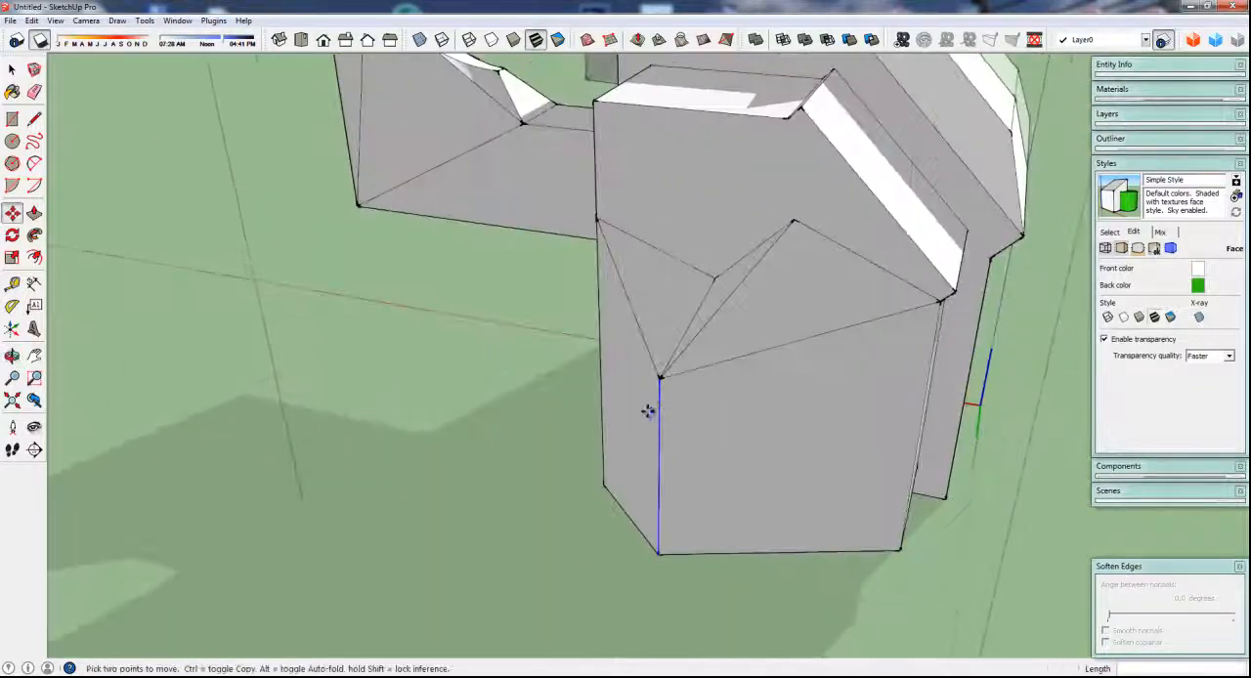
scroll(521, 400, down, 3)
middle_drag(522, 400, 583, 422)
scroll(673, 337, up, 2)
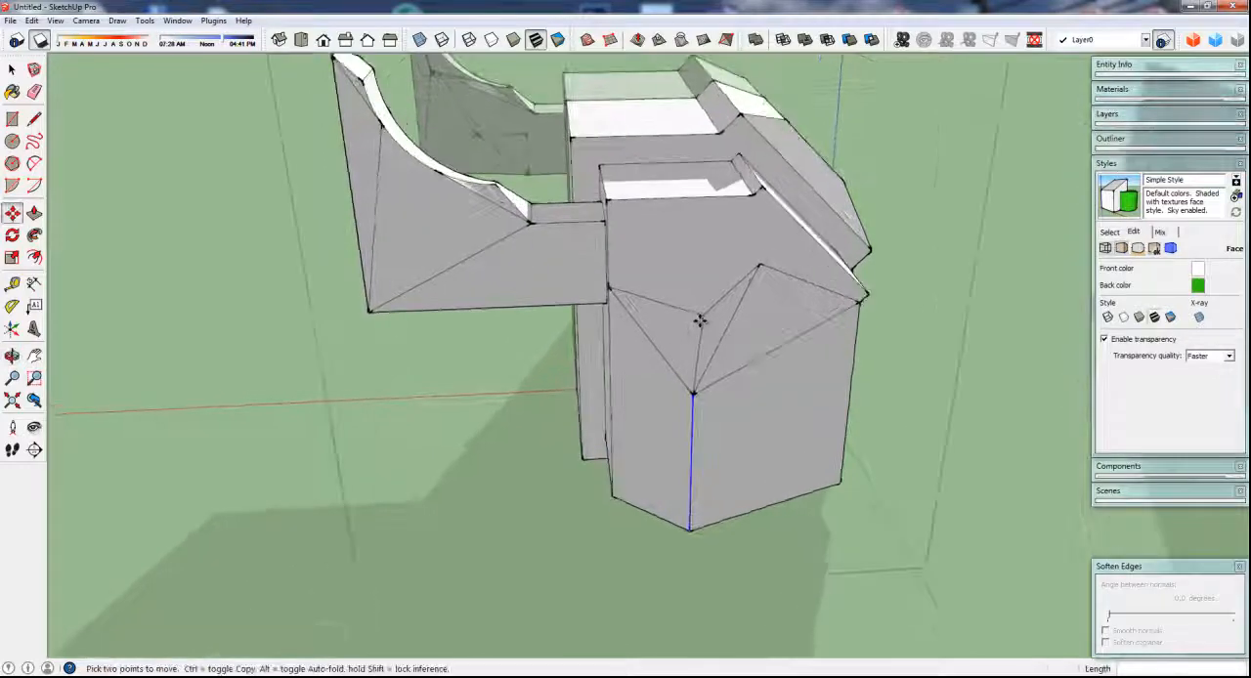
click(702, 317)
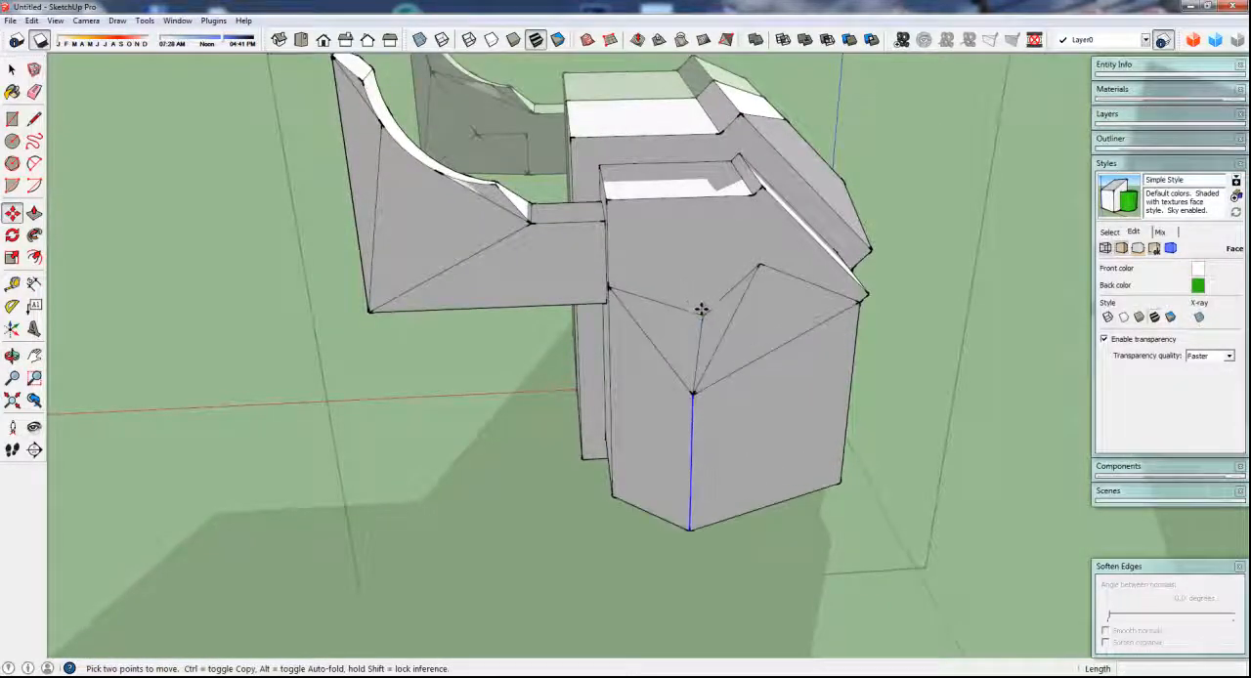
click(704, 324)
key(space)
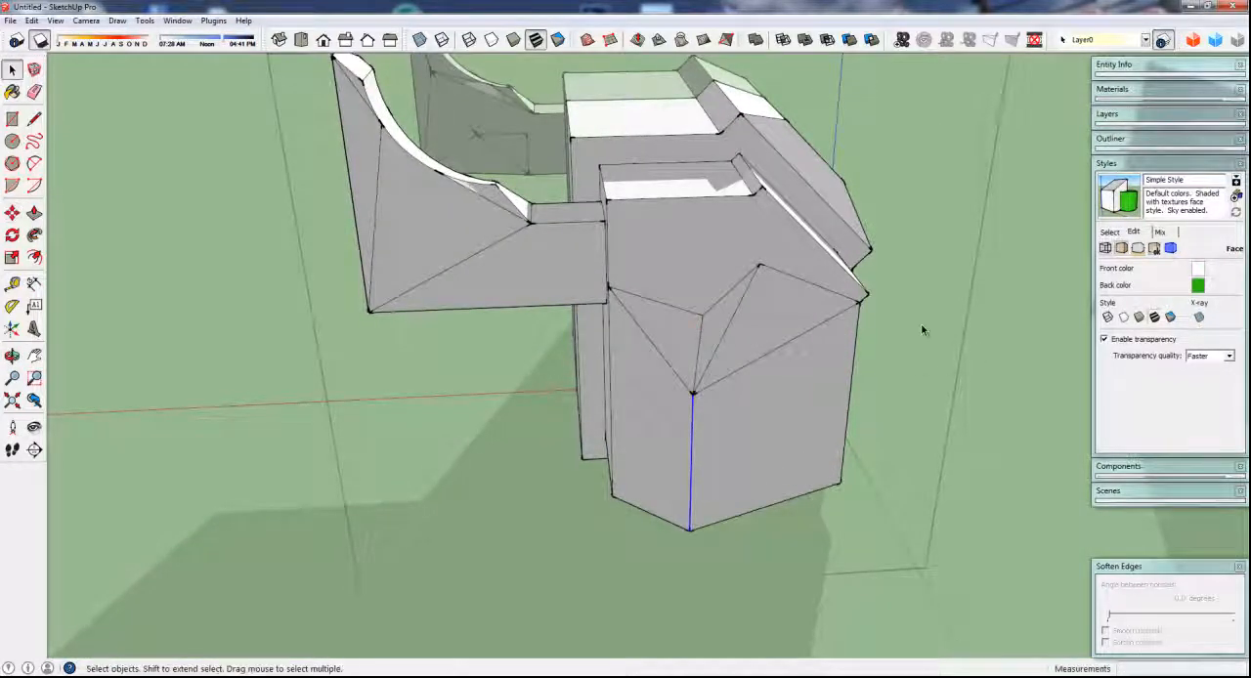
click(921, 329)
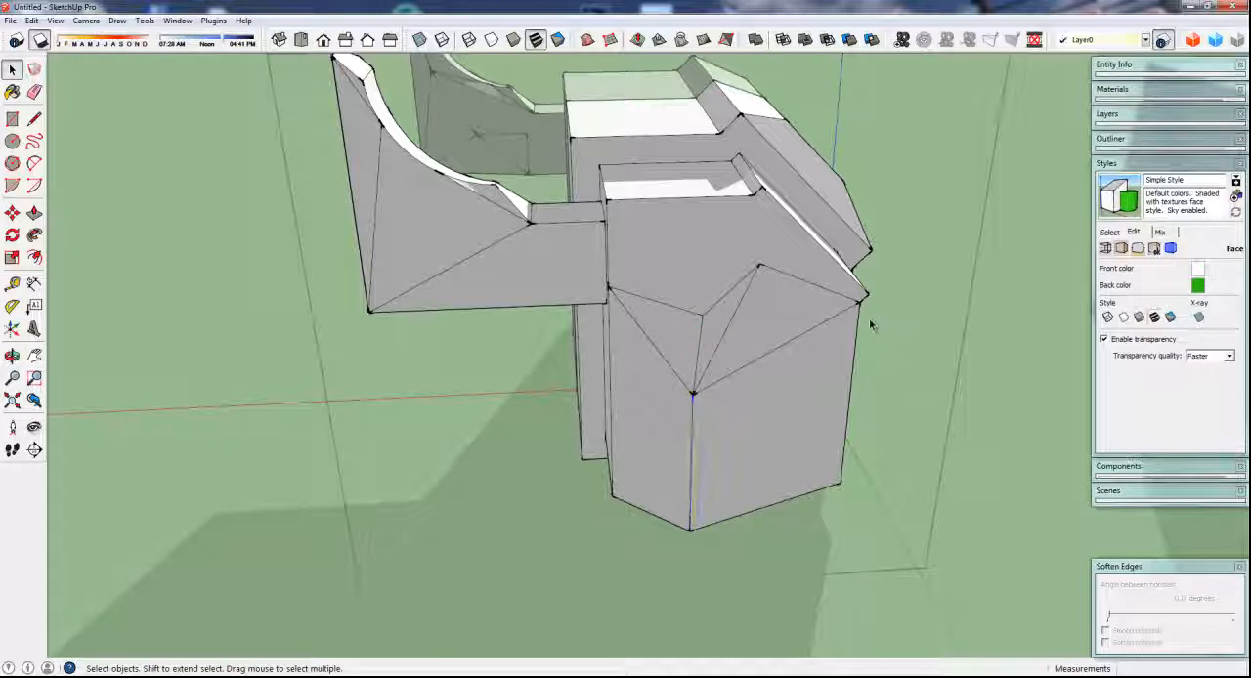
key(m)
click(702, 314)
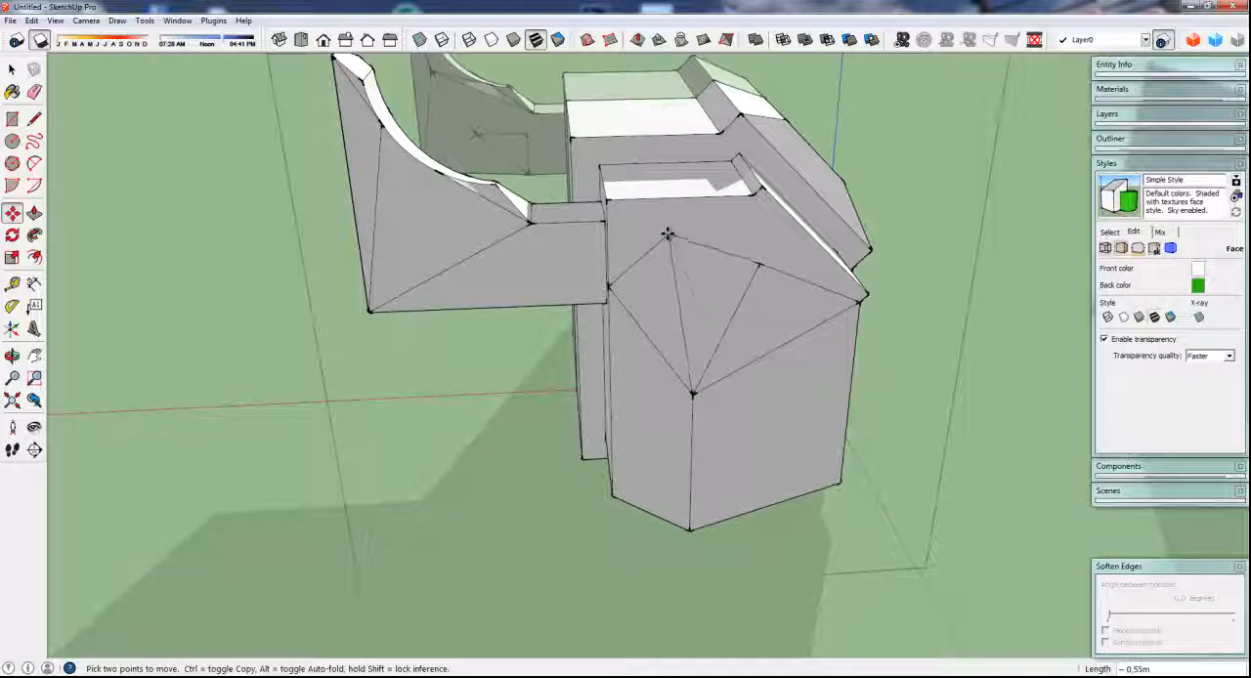
click(668, 235)
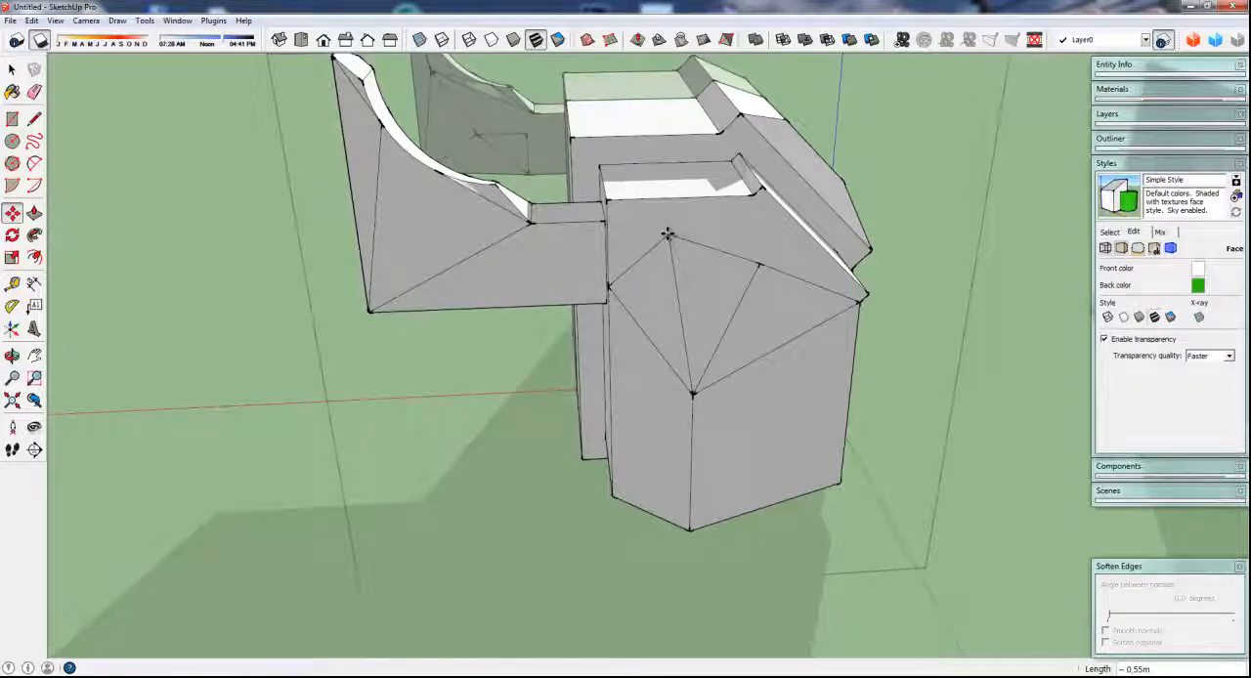
click(760, 264)
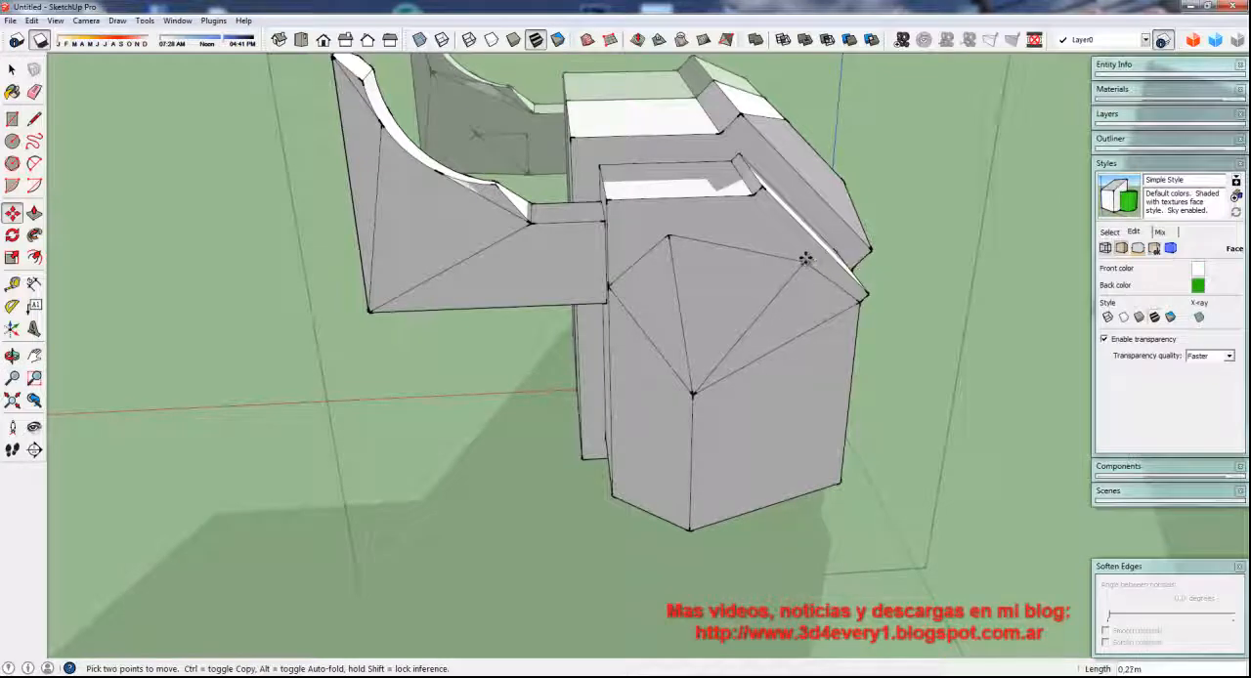
click(807, 261)
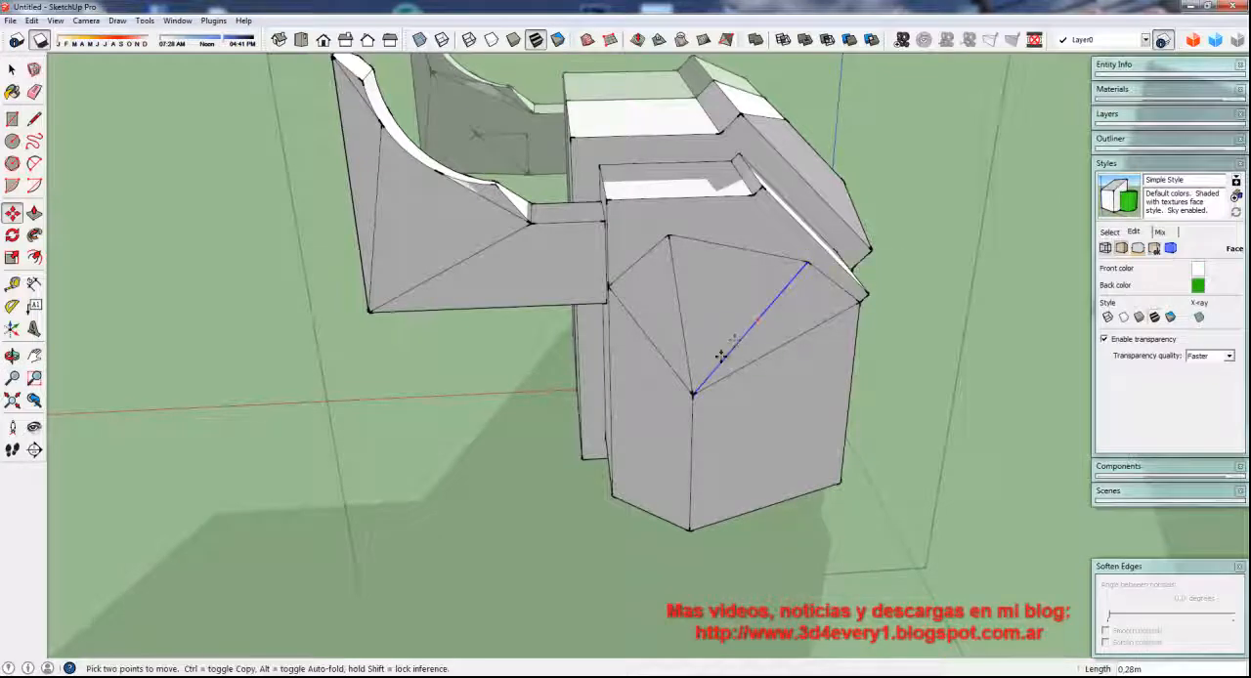
Draw four more lines fanning from the central apex, three to the upper outline edge and one to the short slanted edge
key(l)
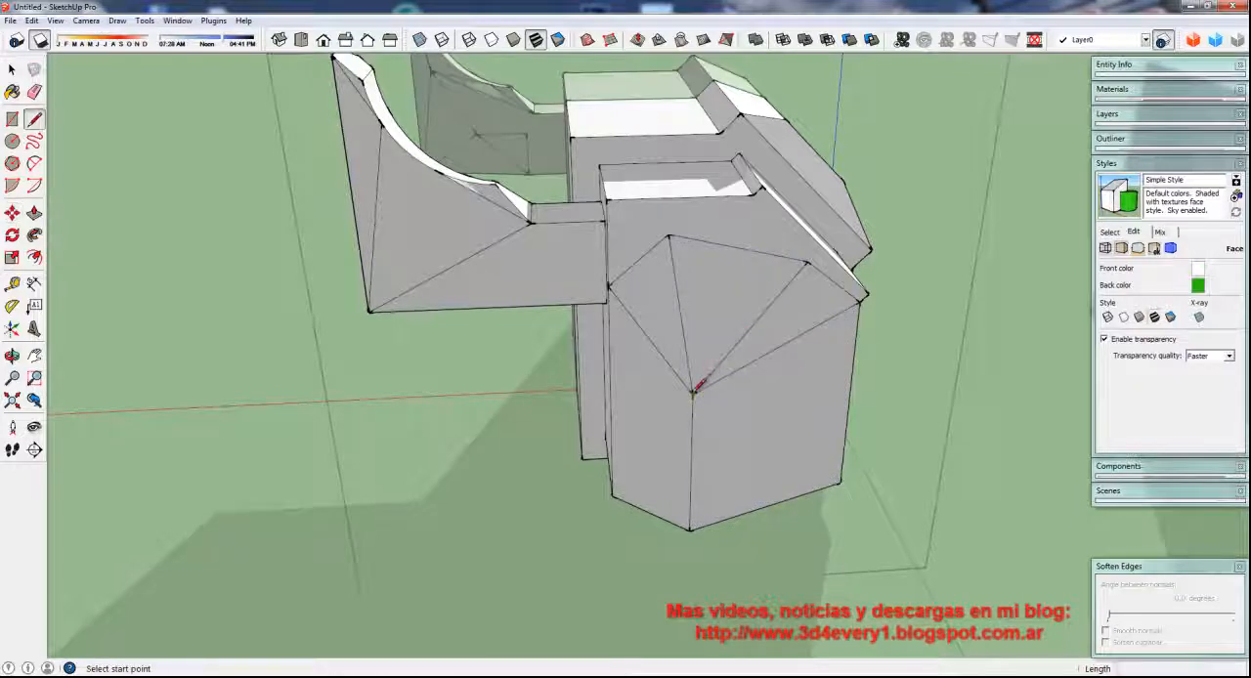
click(692, 395)
click(771, 257)
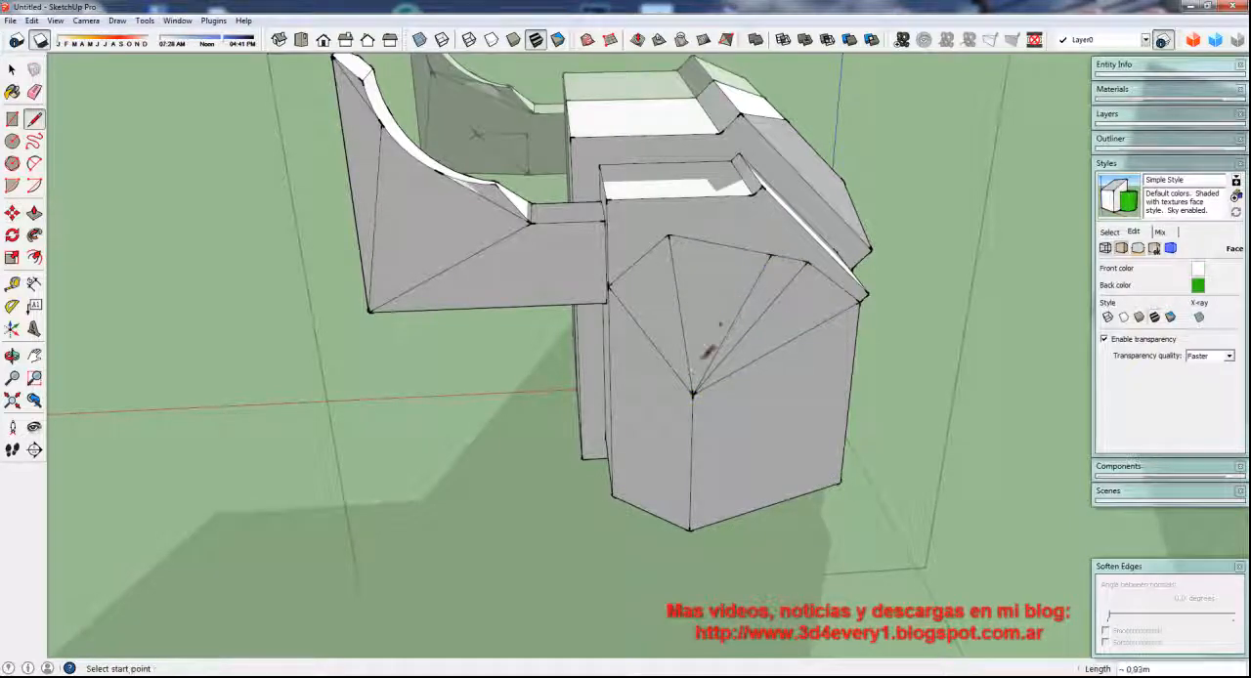
click(692, 394)
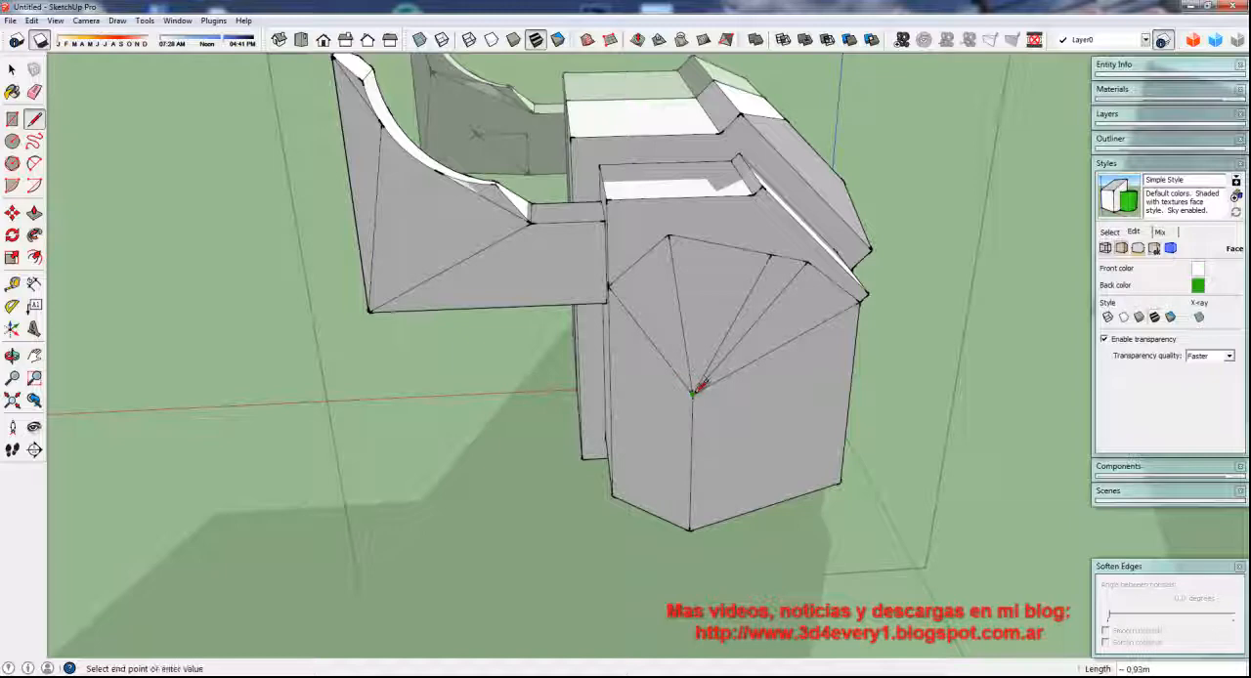
click(733, 249)
click(692, 394)
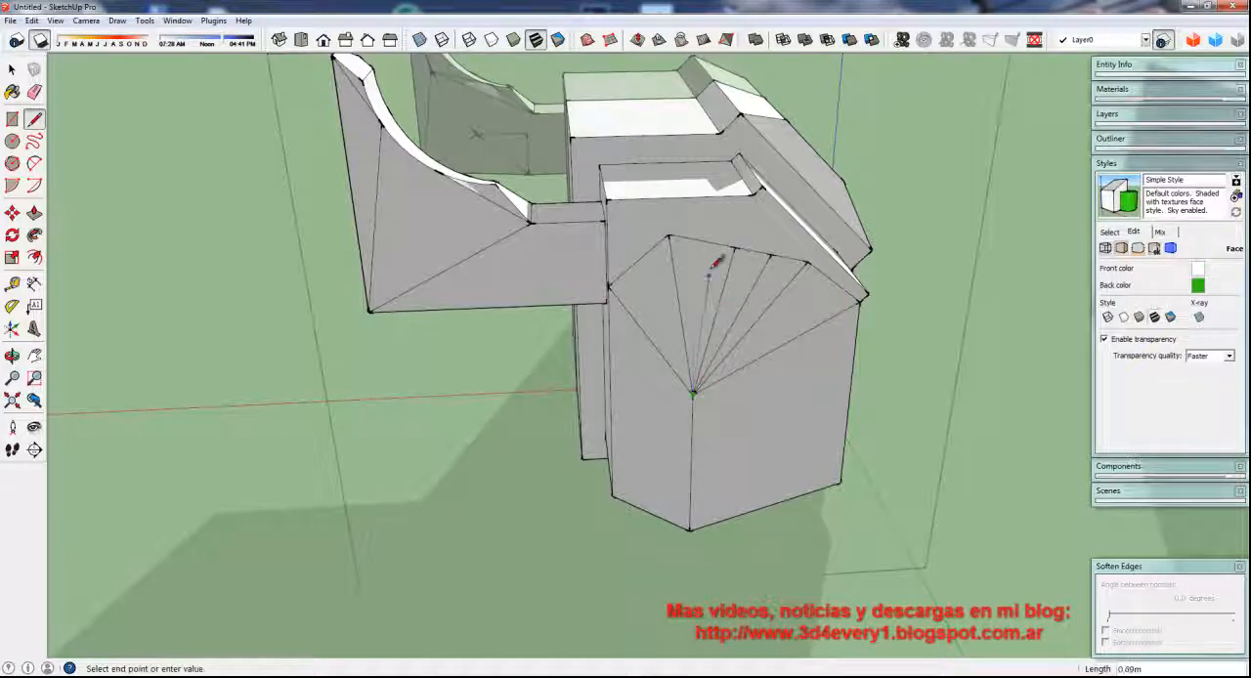
click(700, 242)
click(692, 394)
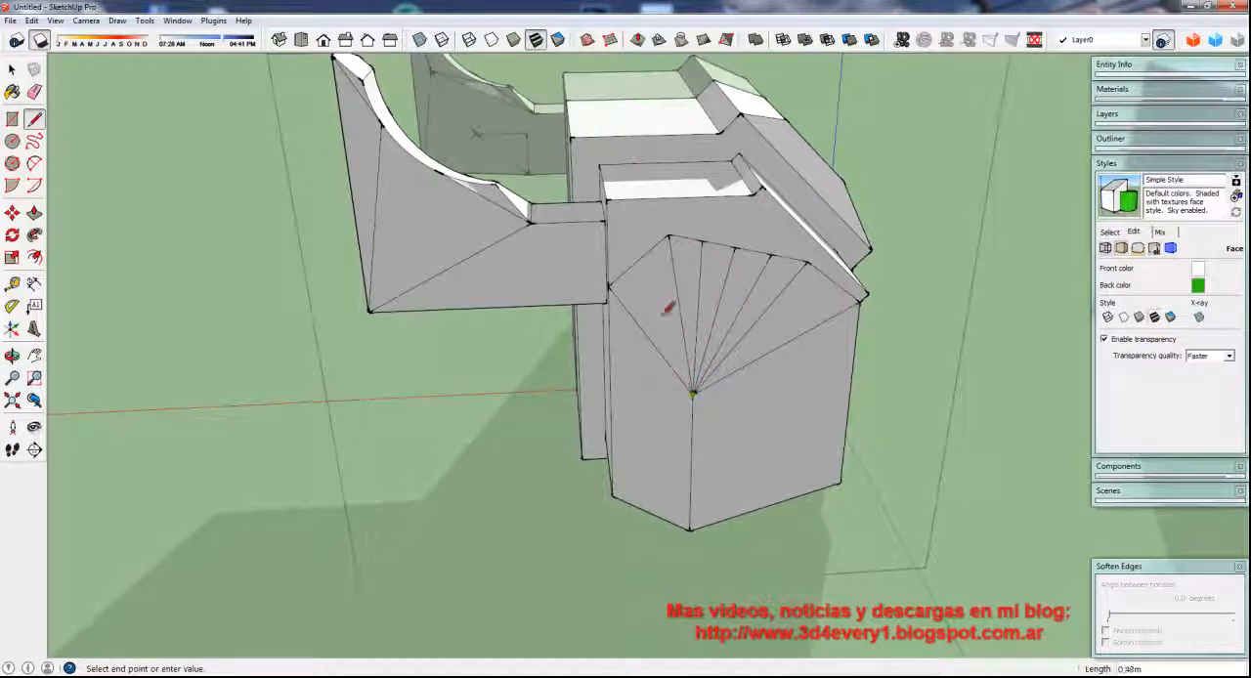
click(640, 263)
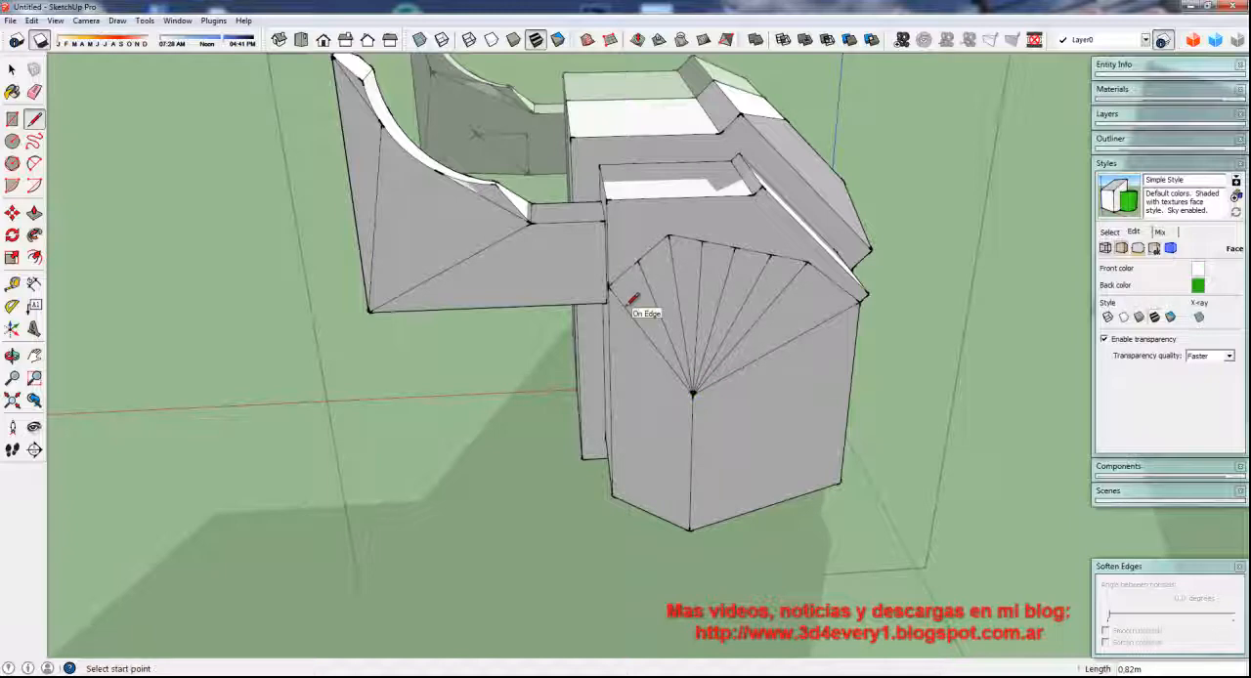
Move the vertices along the fan's upper outline so that its straight segments form an evenly rounded arch
key(m)
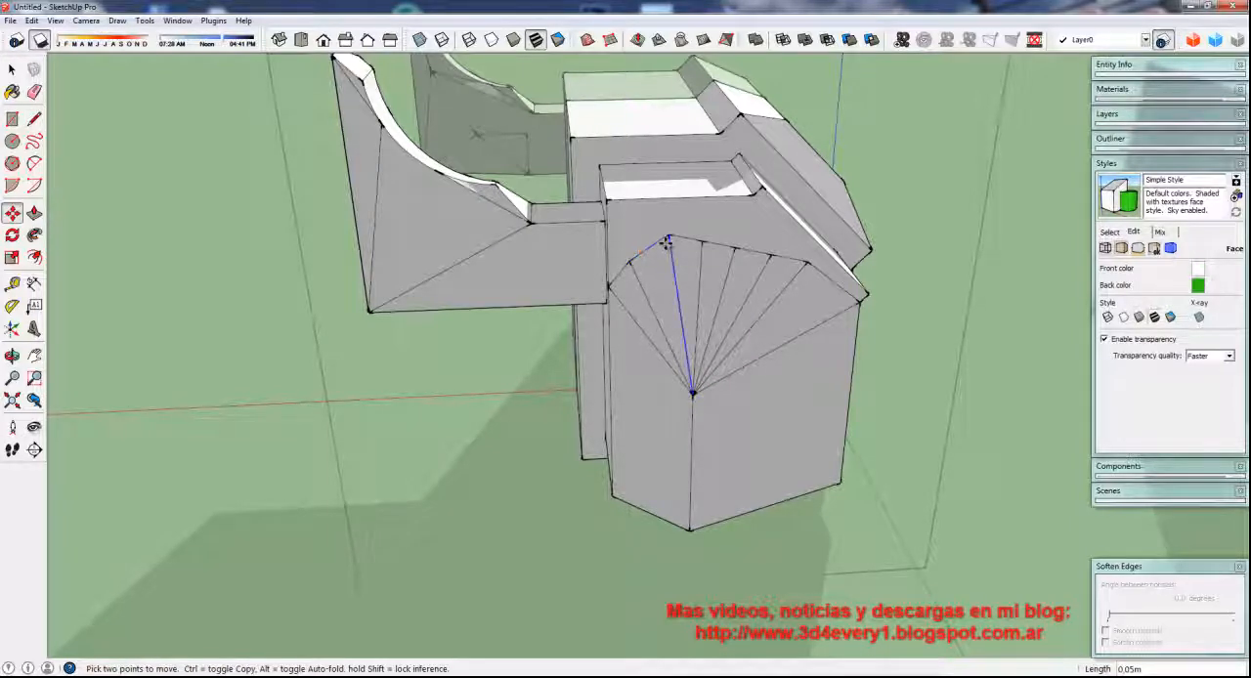
click(670, 238)
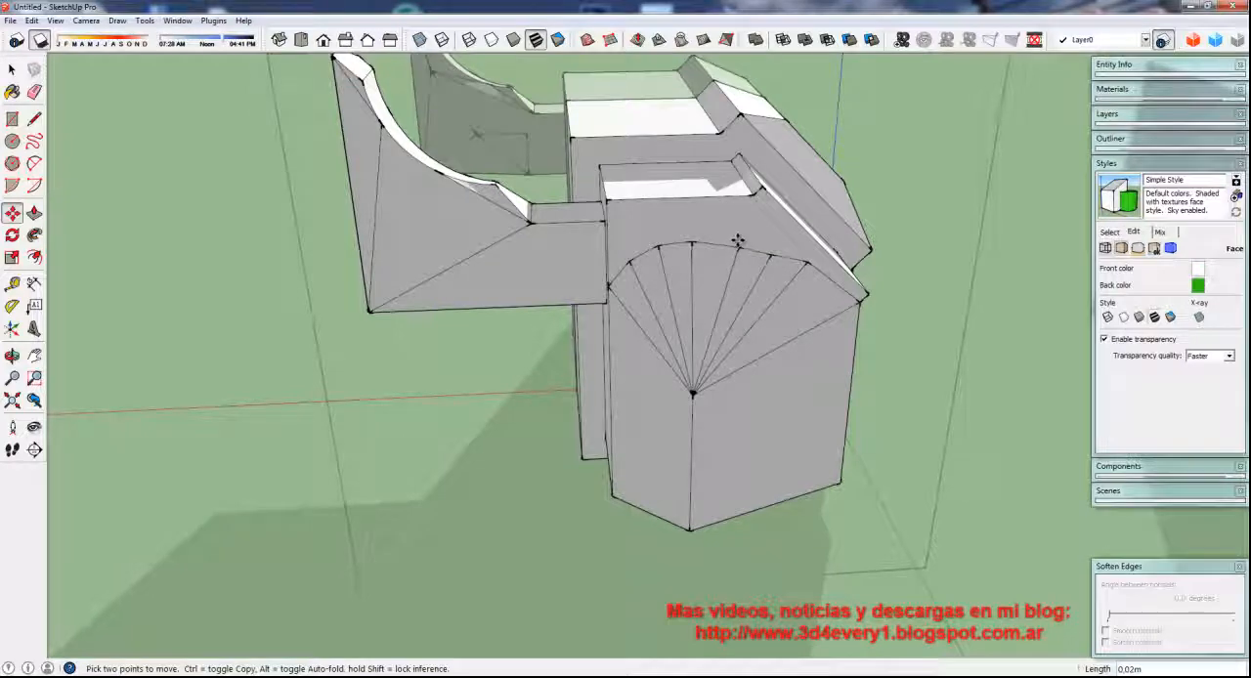
scroll(734, 242, up, 2)
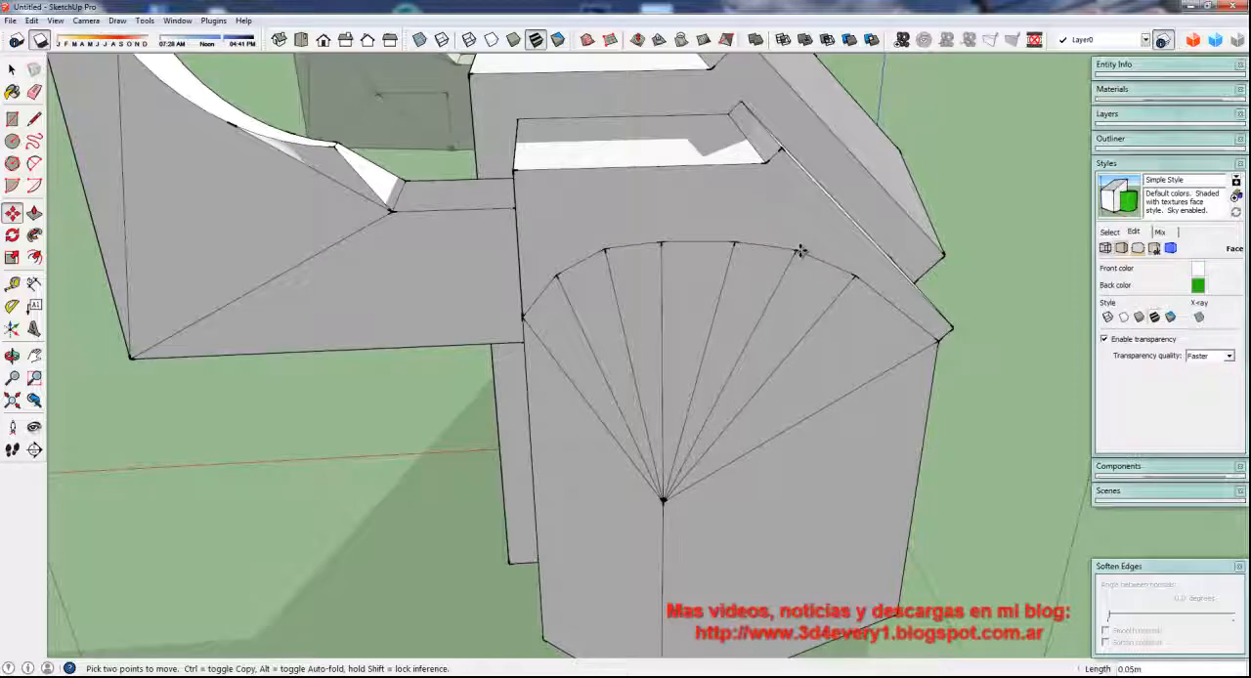
click(801, 254)
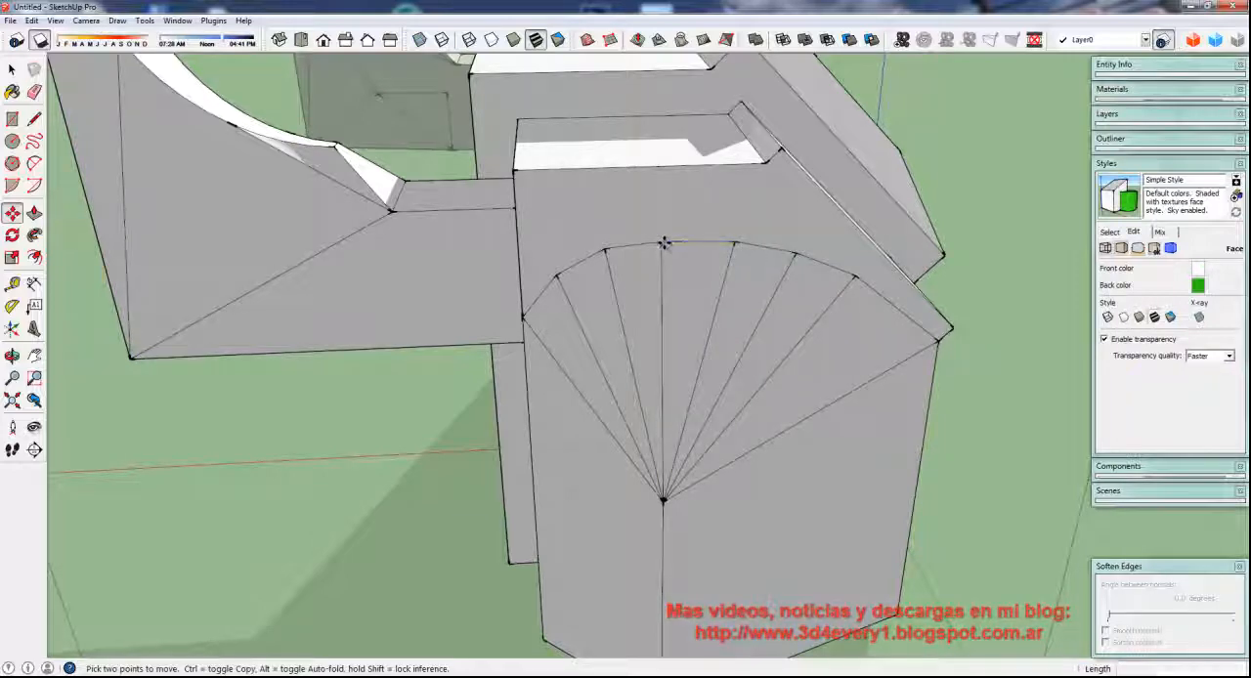
click(664, 243)
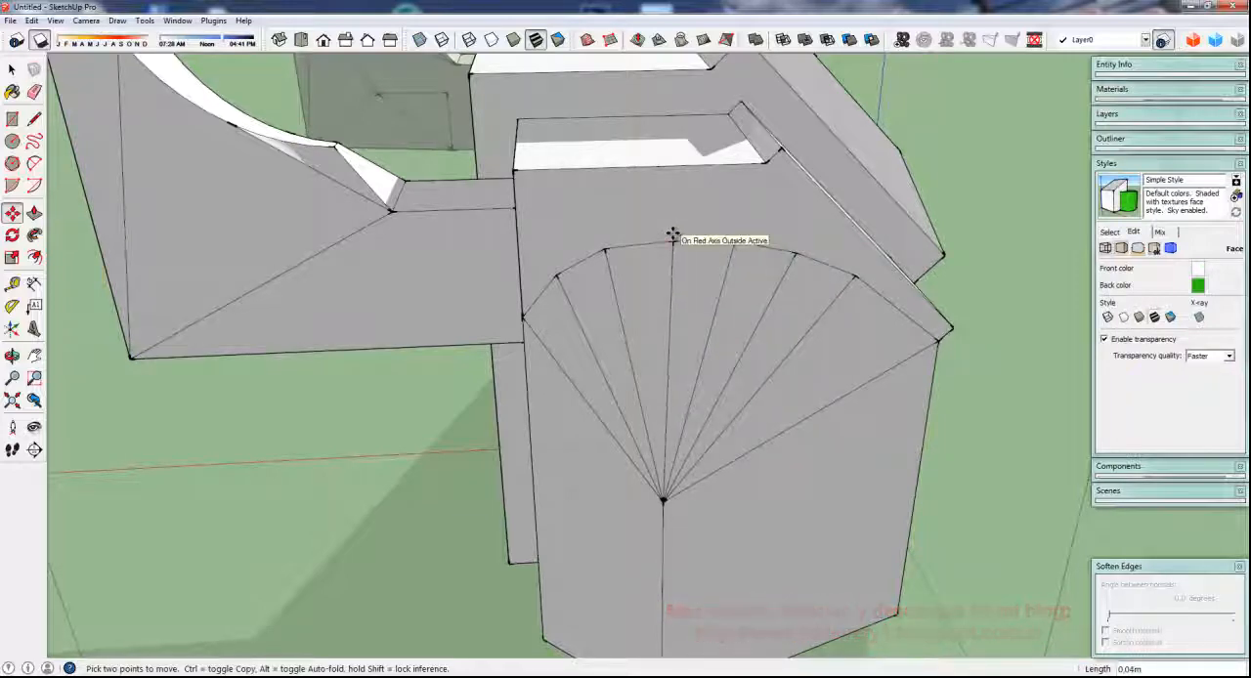
click(672, 241)
Offset the outline of the face above the arch inward by about 0.04 m
middle_drag(678, 302, 901, 399)
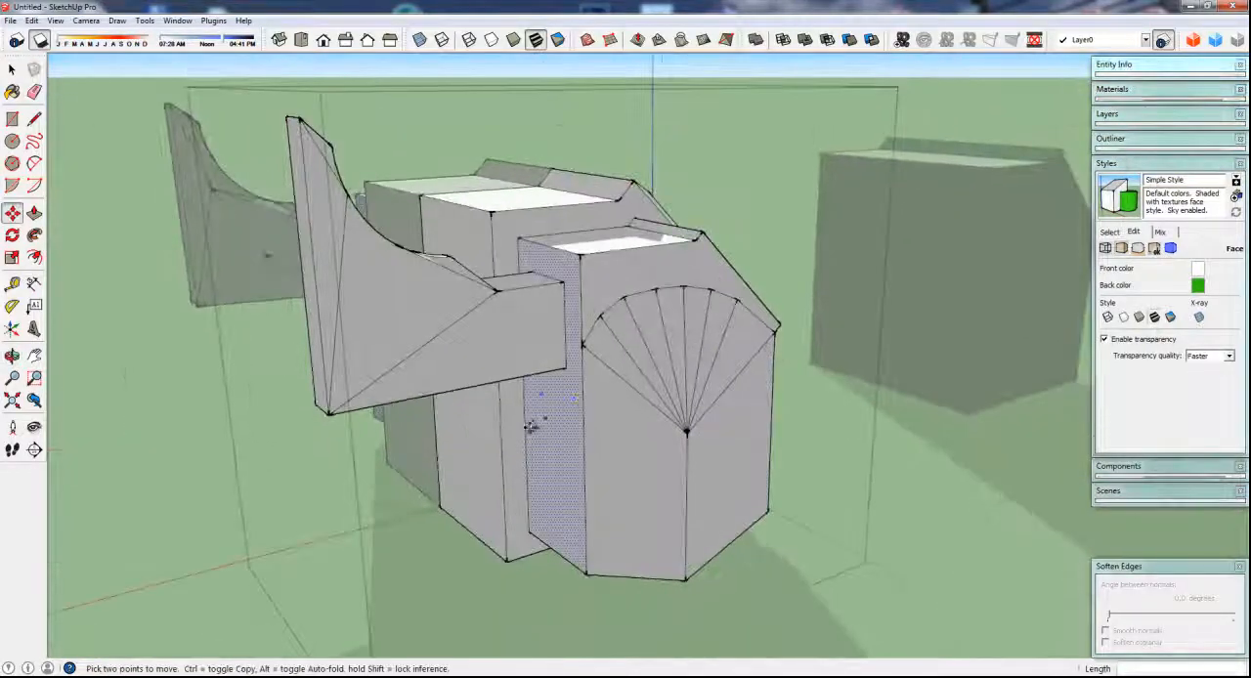
middle_drag(645, 427, 614, 413)
scroll(654, 363, up, 3)
key(f)
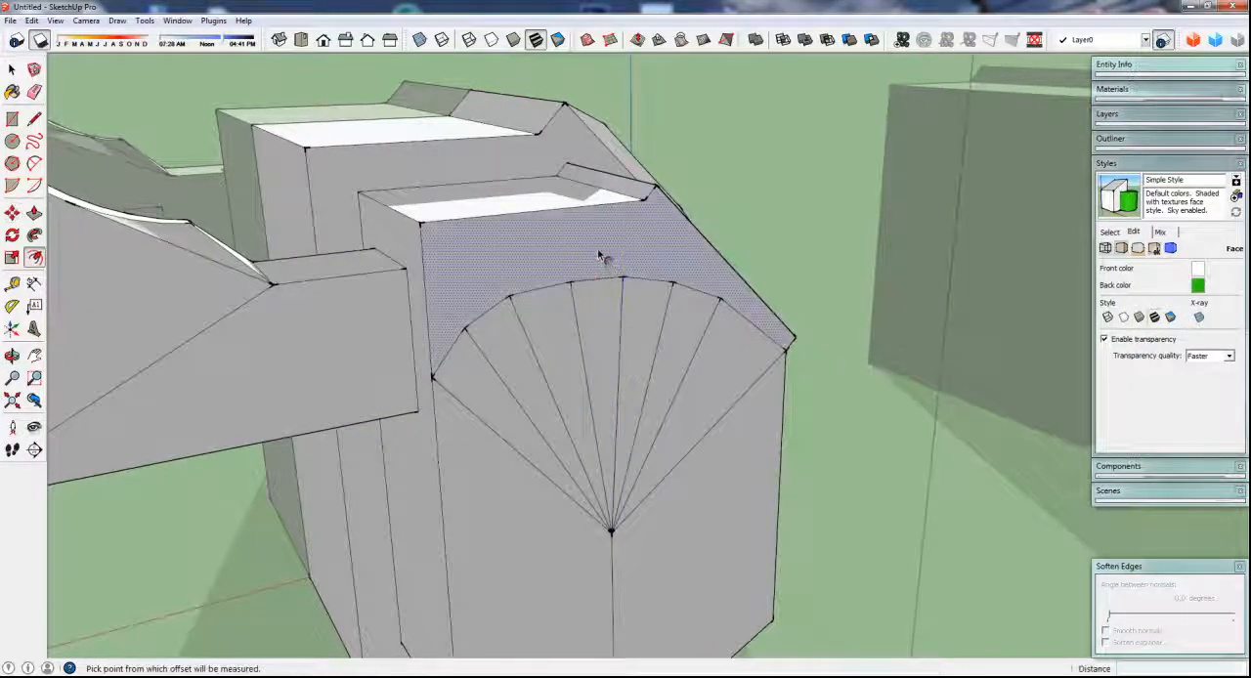
click(600, 255)
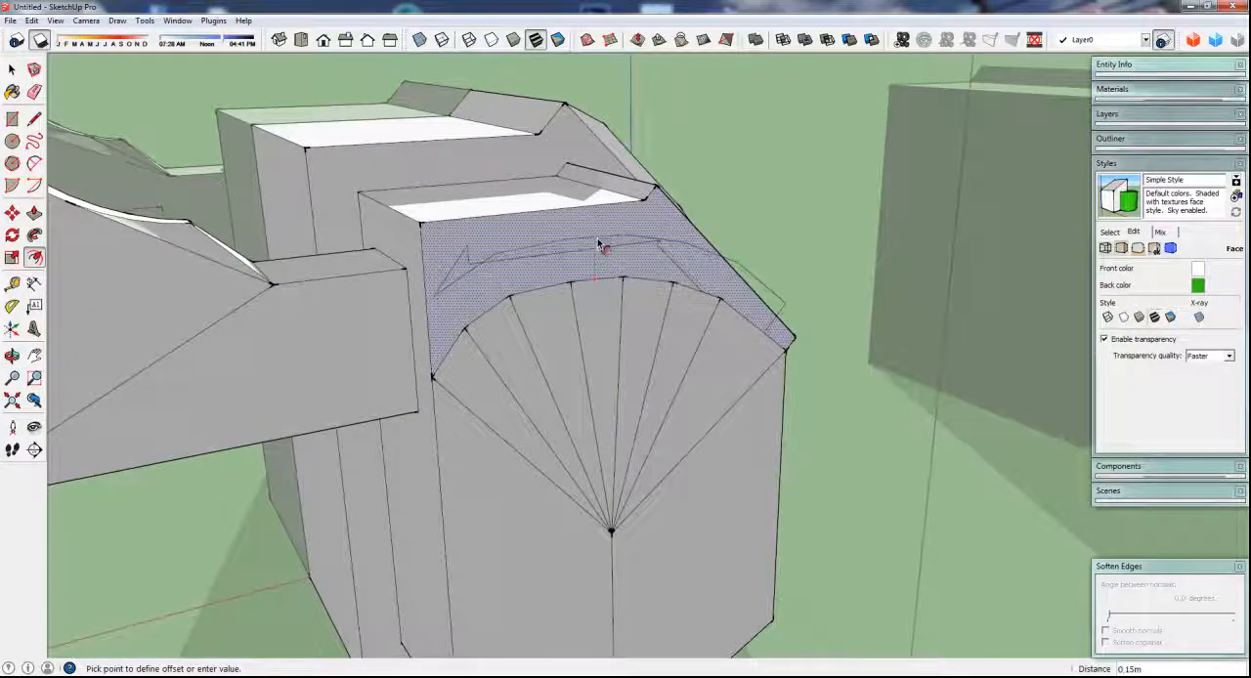
click(533, 283)
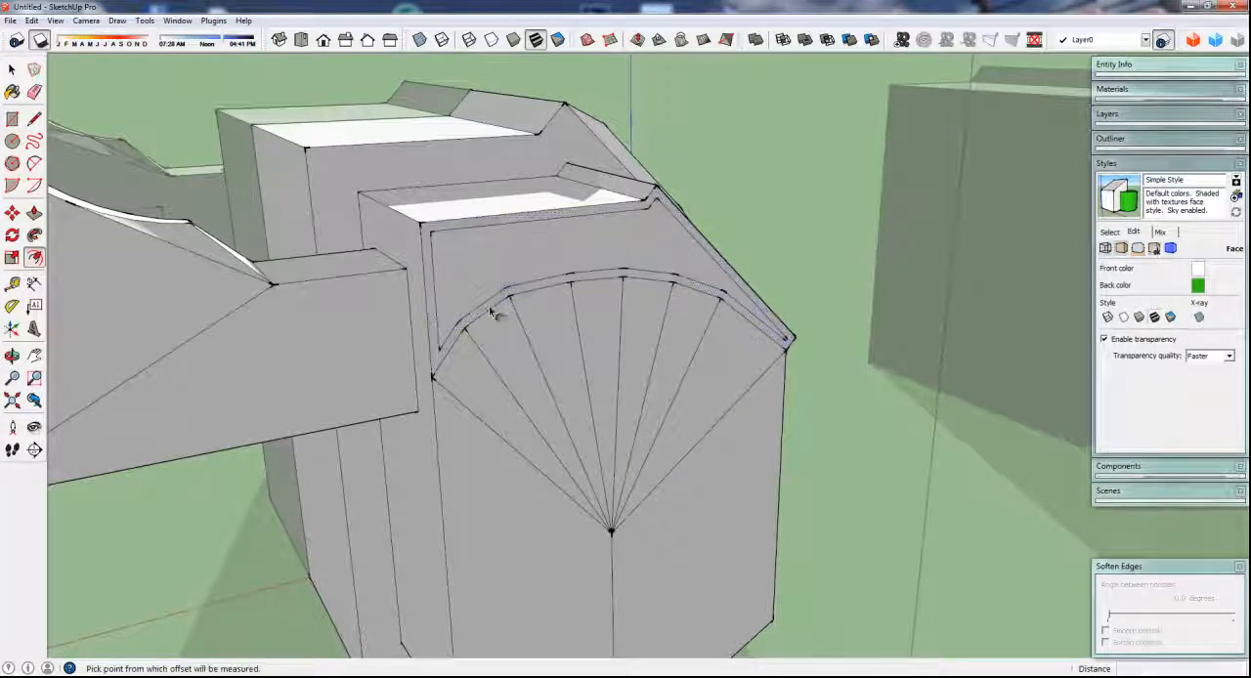
Draw short lines extending both ends of the offset arch to the outer edges of the end face
scroll(446, 346, up, 2)
key(l)
click(437, 356)
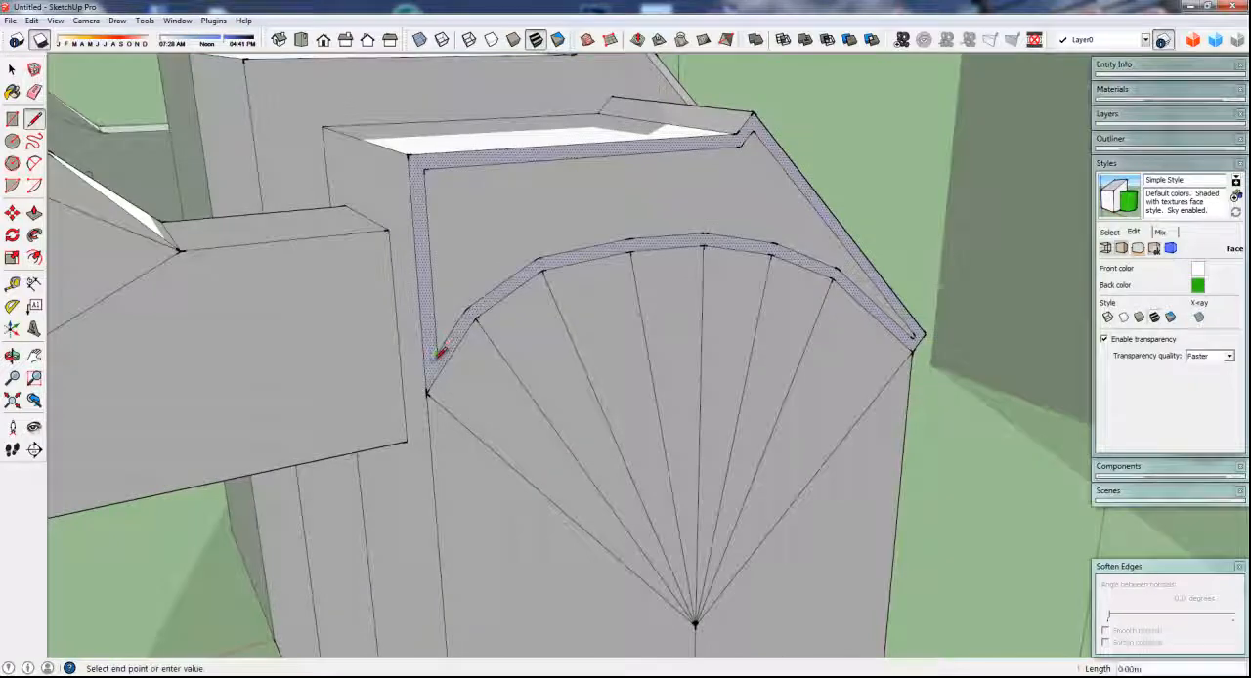
click(426, 372)
scroll(432, 356, down, 1)
scroll(846, 330, up, 4)
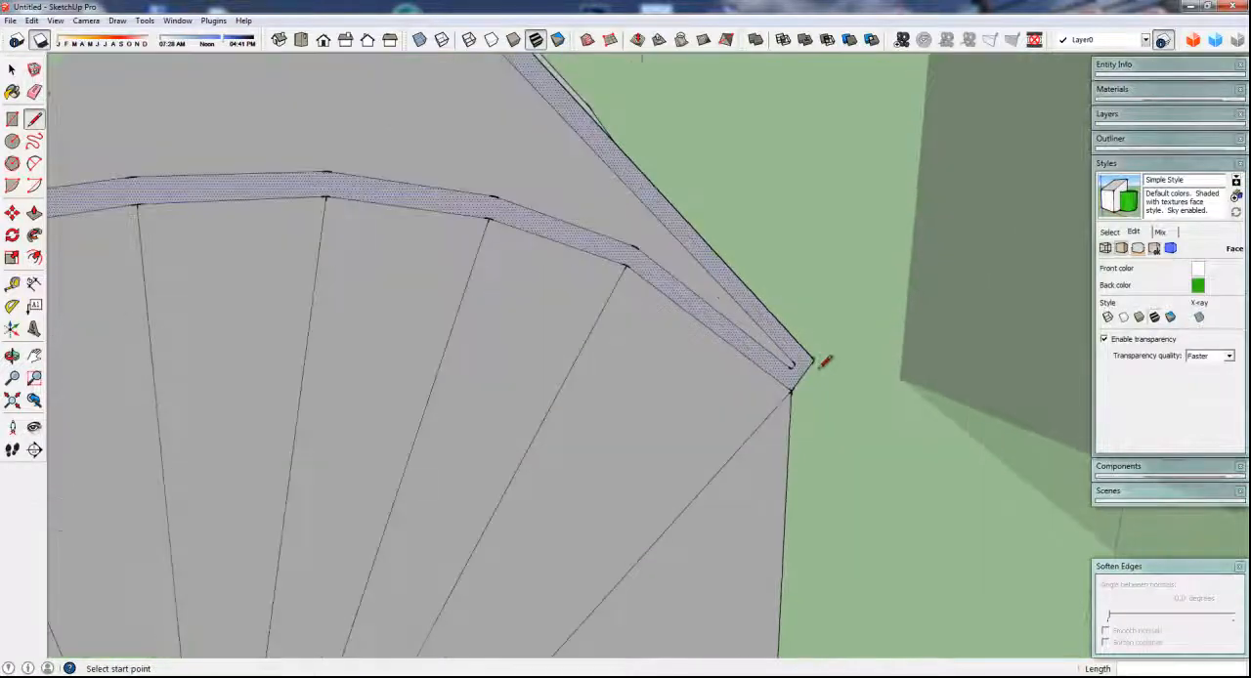
scroll(795, 368, up, 1)
click(788, 362)
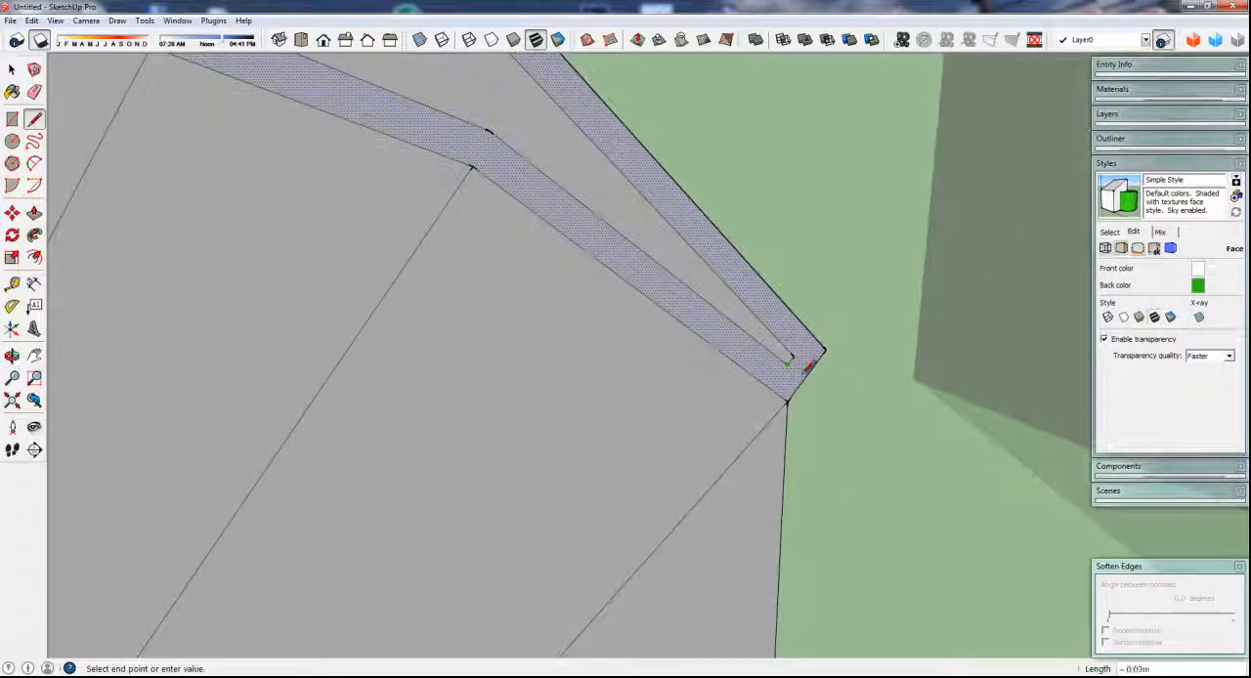
click(805, 360)
Erase the leftover offset lines along the face's outer edges, keeping only the offset arch
key(e)
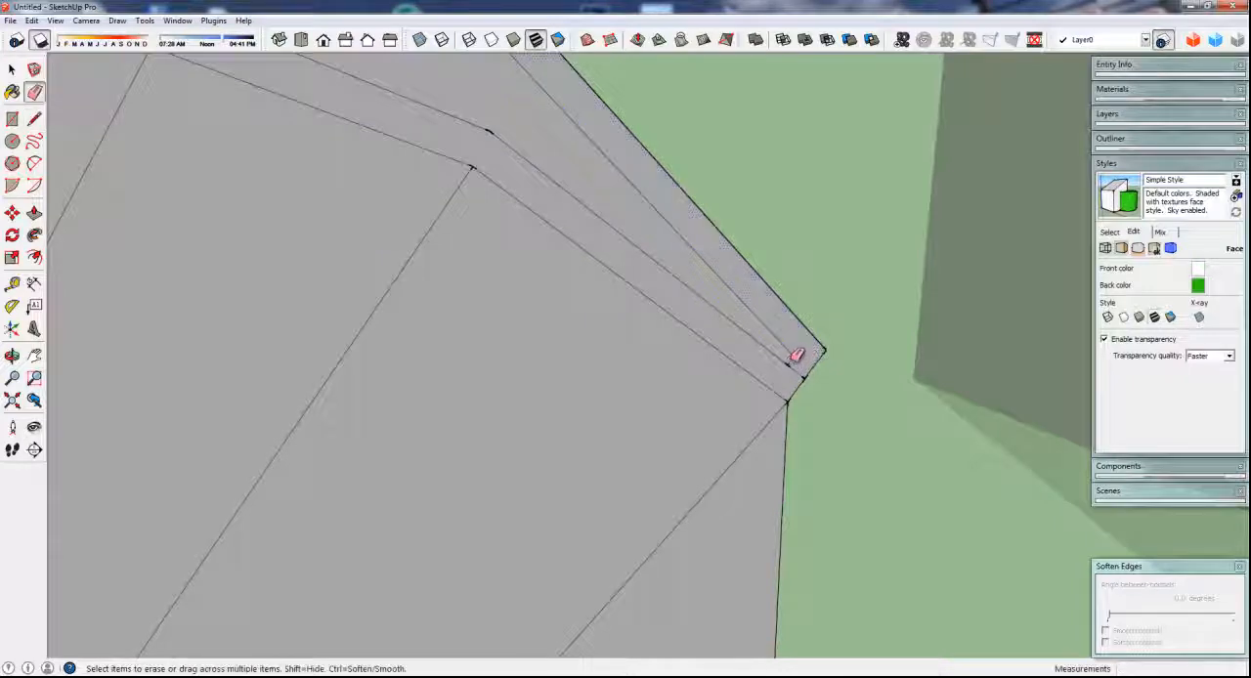
scroll(720, 307, down, 3)
scroll(719, 308, down, 3)
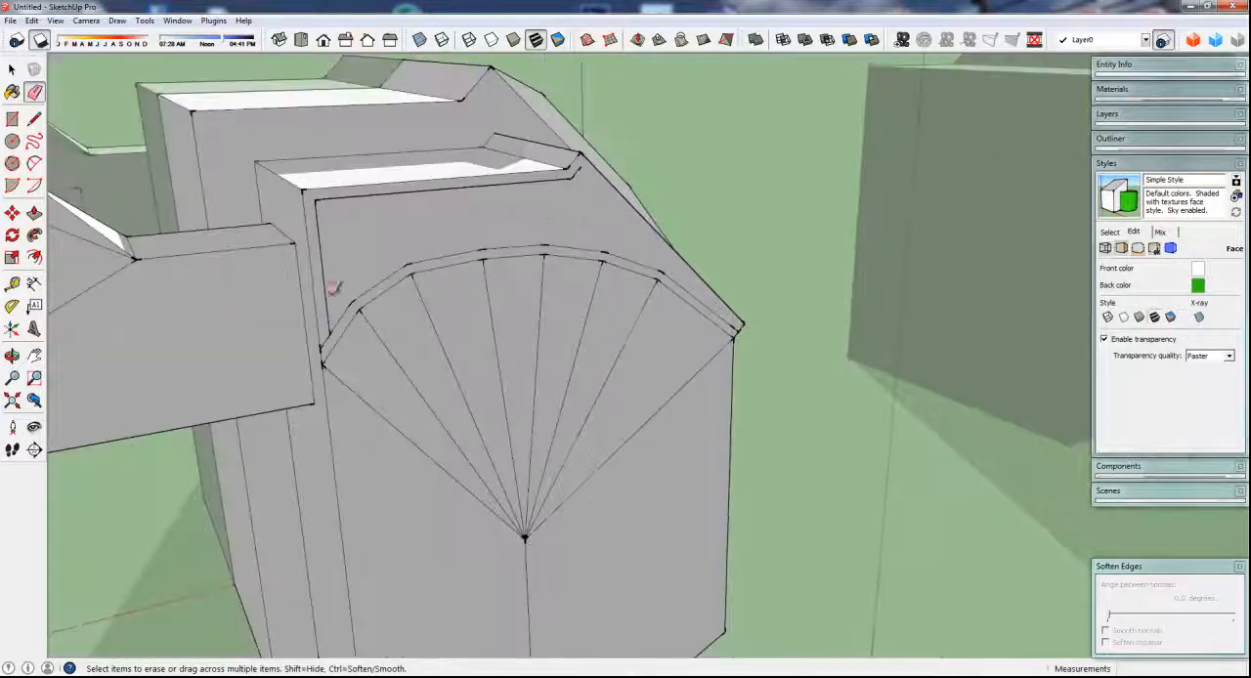
click(326, 299)
click(342, 199)
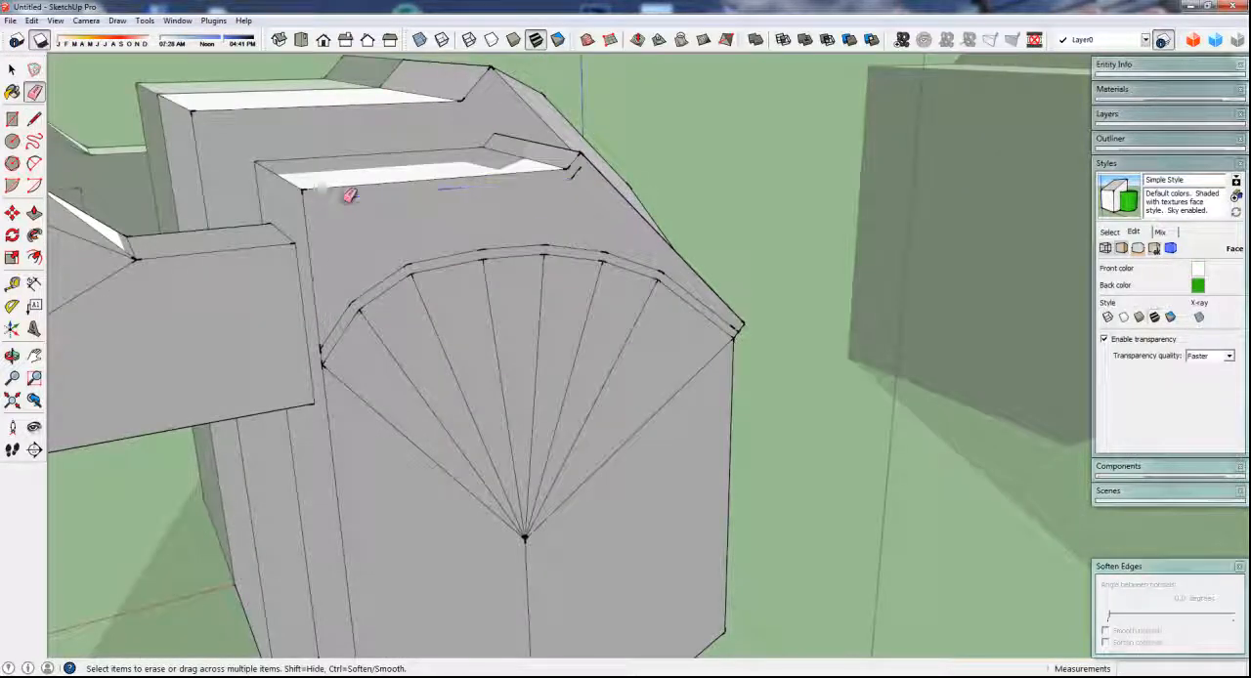
Push the face above the arch 0.15 m into the body and the narrow arched strip about 0.06 m
middle_drag(417, 248, 589, 323)
key(p)
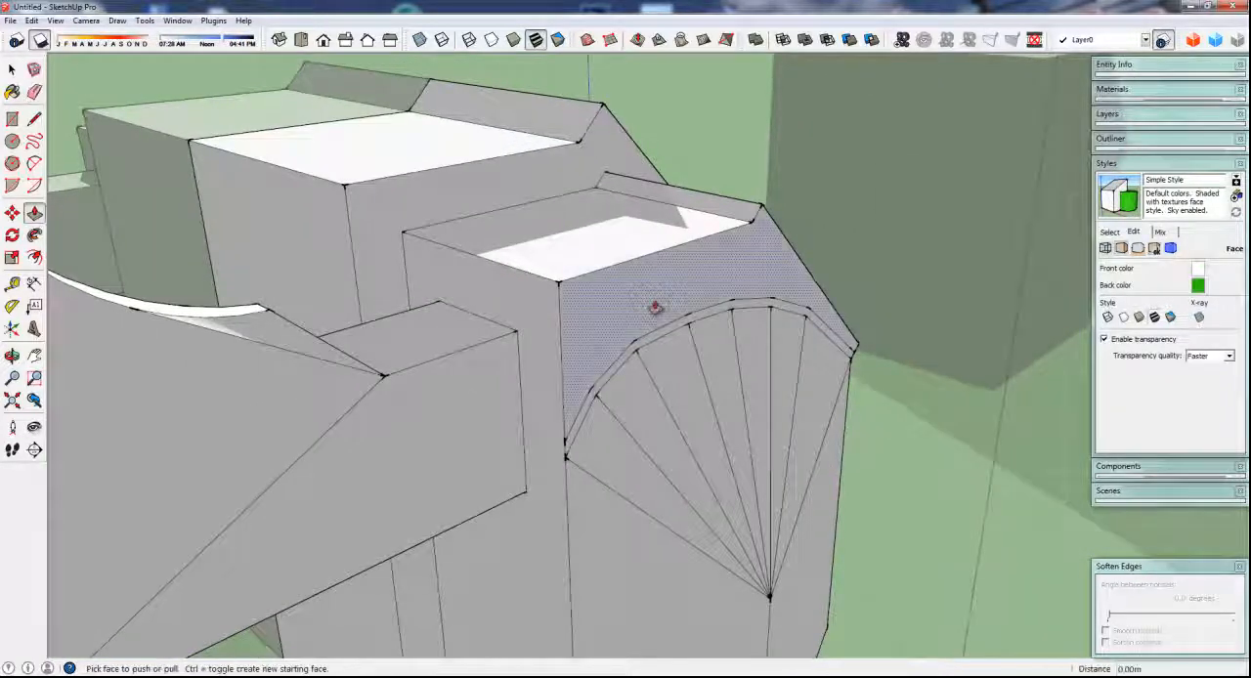
drag(651, 310, 619, 296)
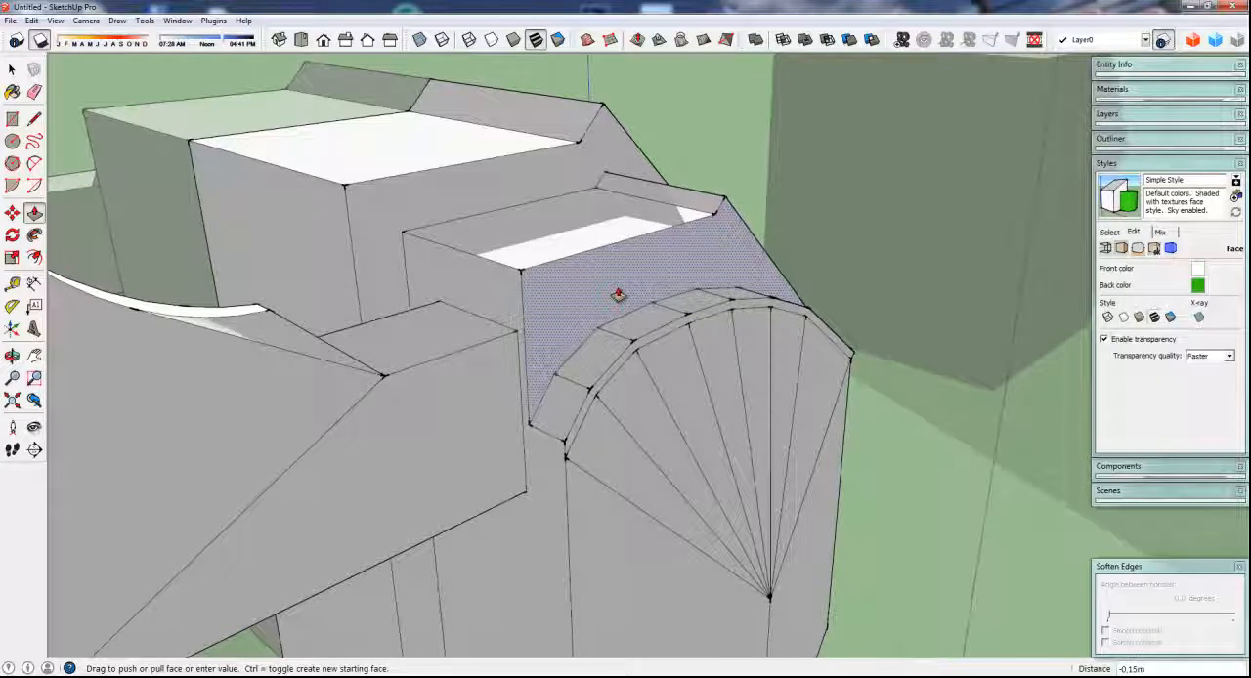
click(619, 295)
click(648, 344)
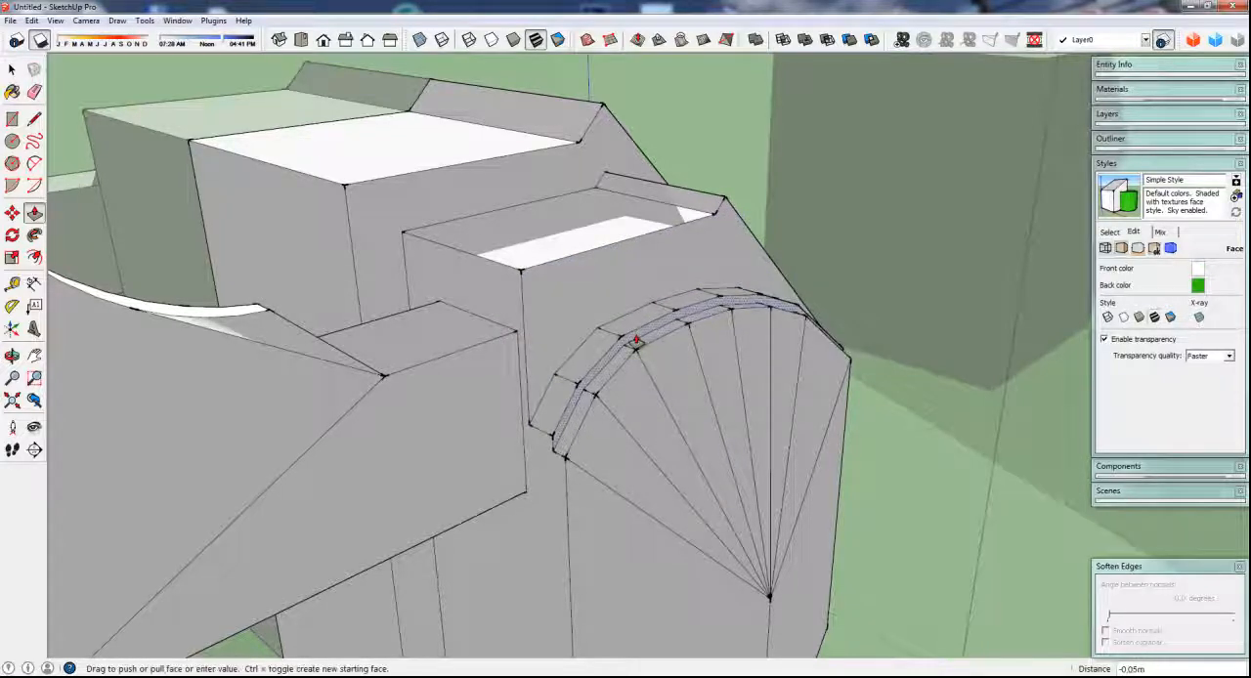
click(635, 341)
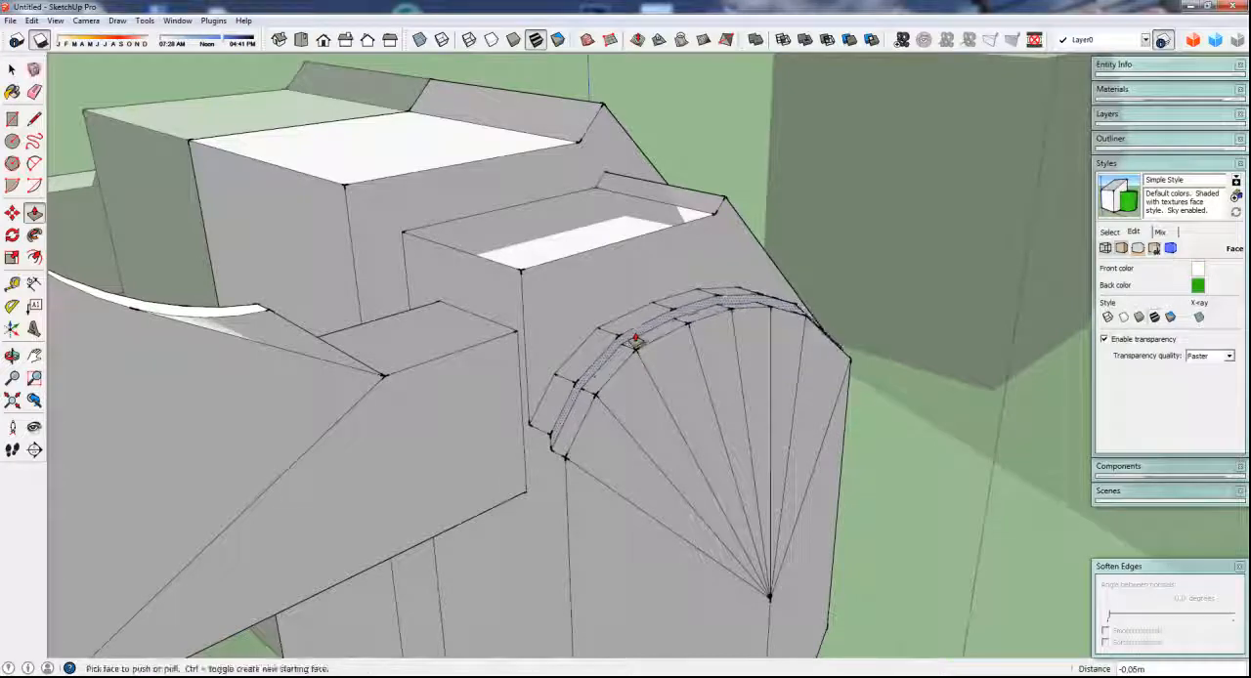
Offset the outline of the end section's sloped roof face inward by about 0.07 m
middle_drag(548, 445, 604, 431)
scroll(551, 496, down, 3)
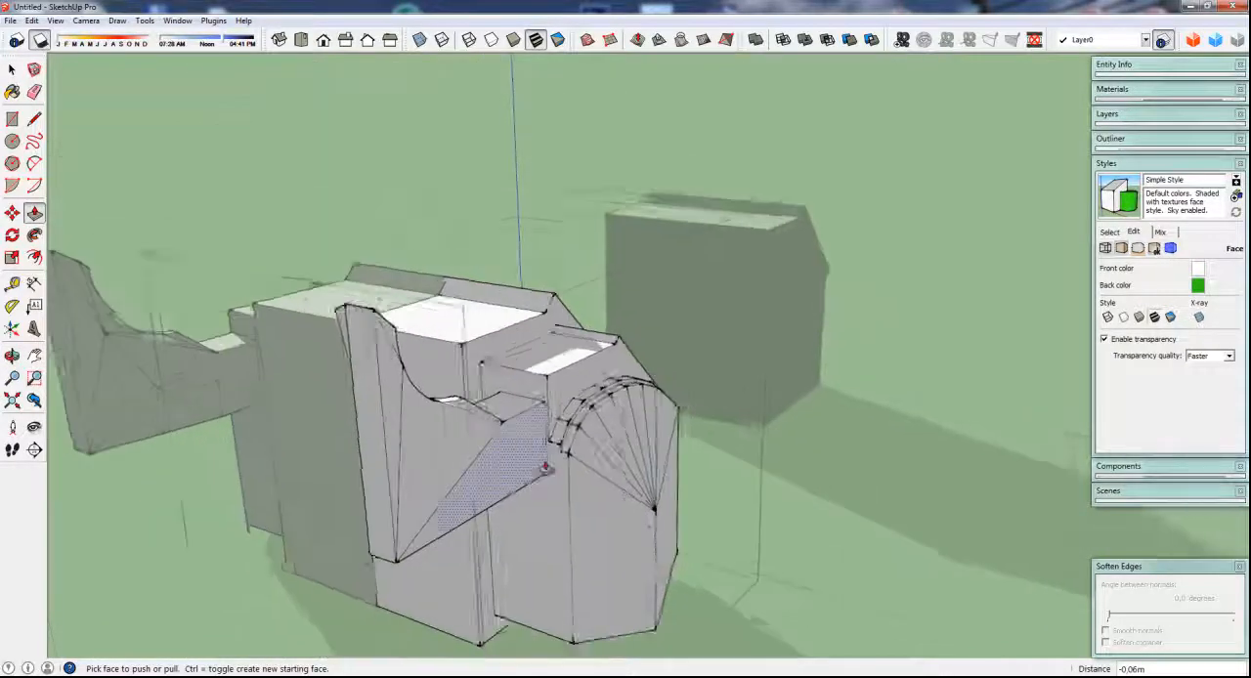
middle_drag(549, 490, 346, 516)
scroll(344, 451, up, 3)
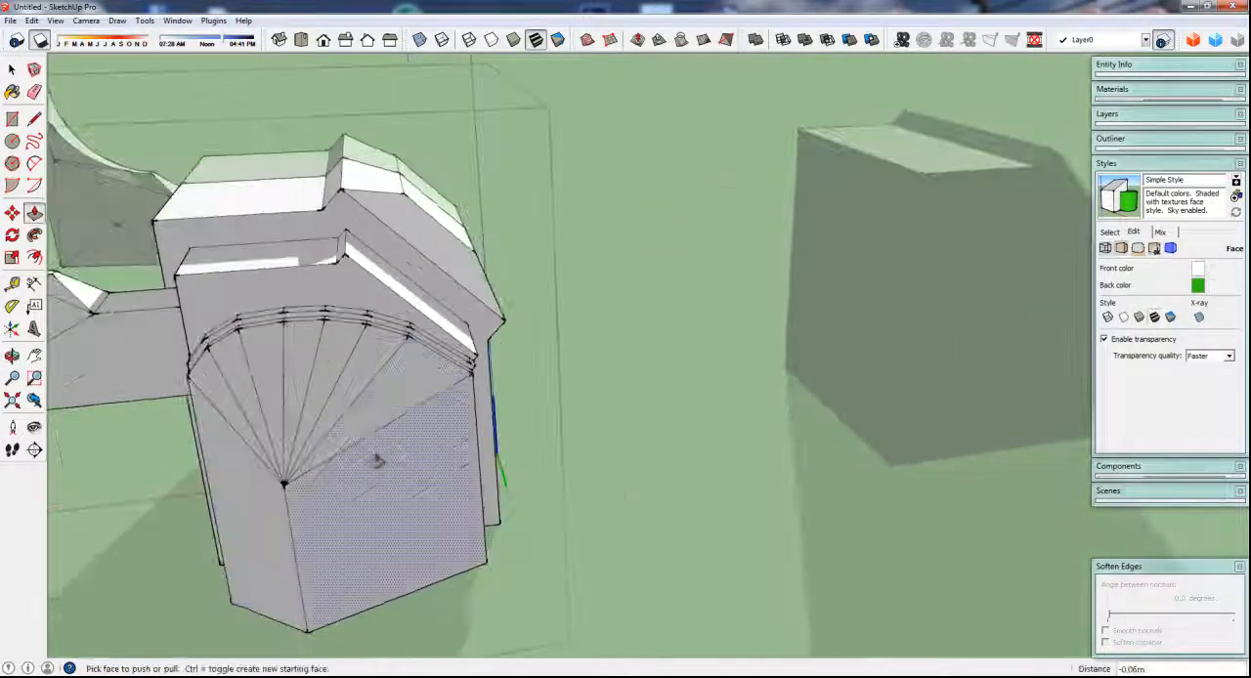
middle_drag(377, 460, 339, 545)
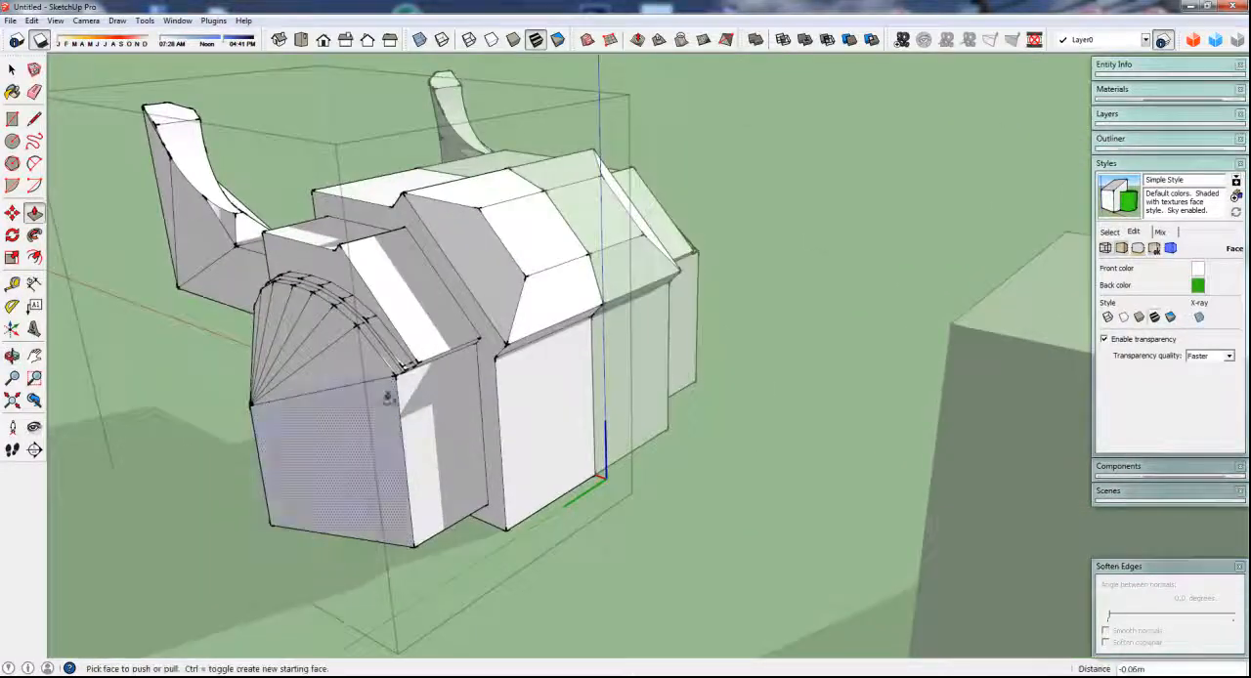
scroll(391, 333, up, 4)
key(f)
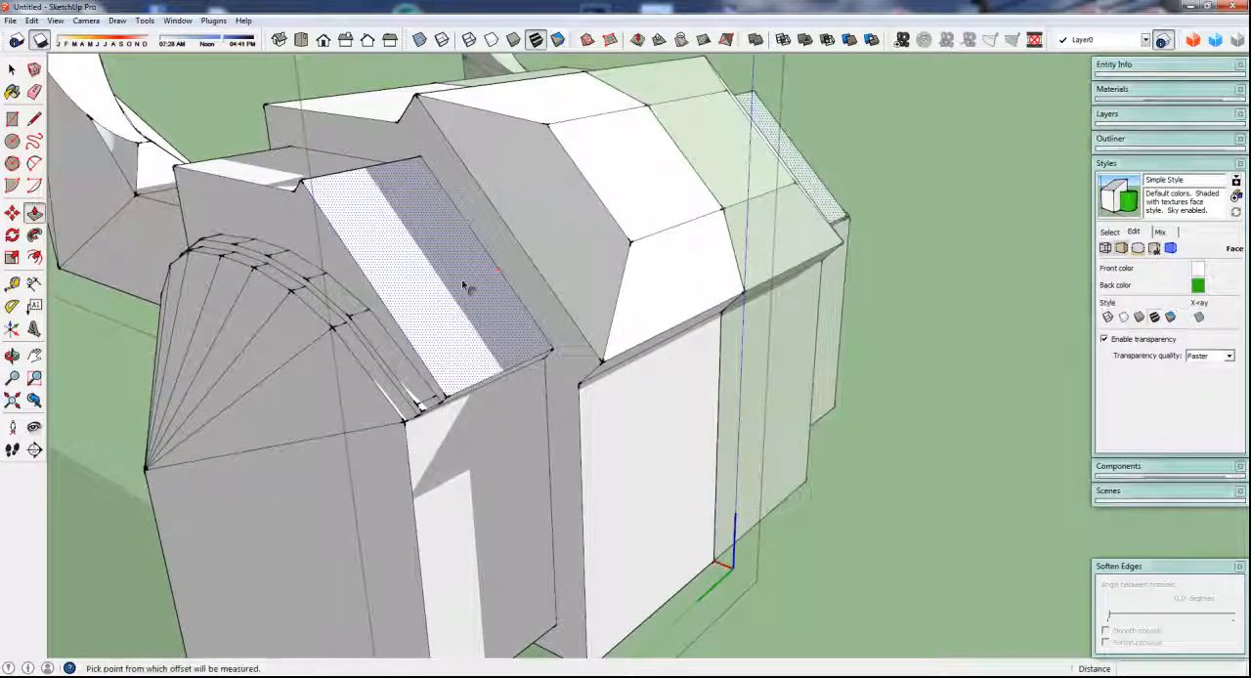
click(465, 280)
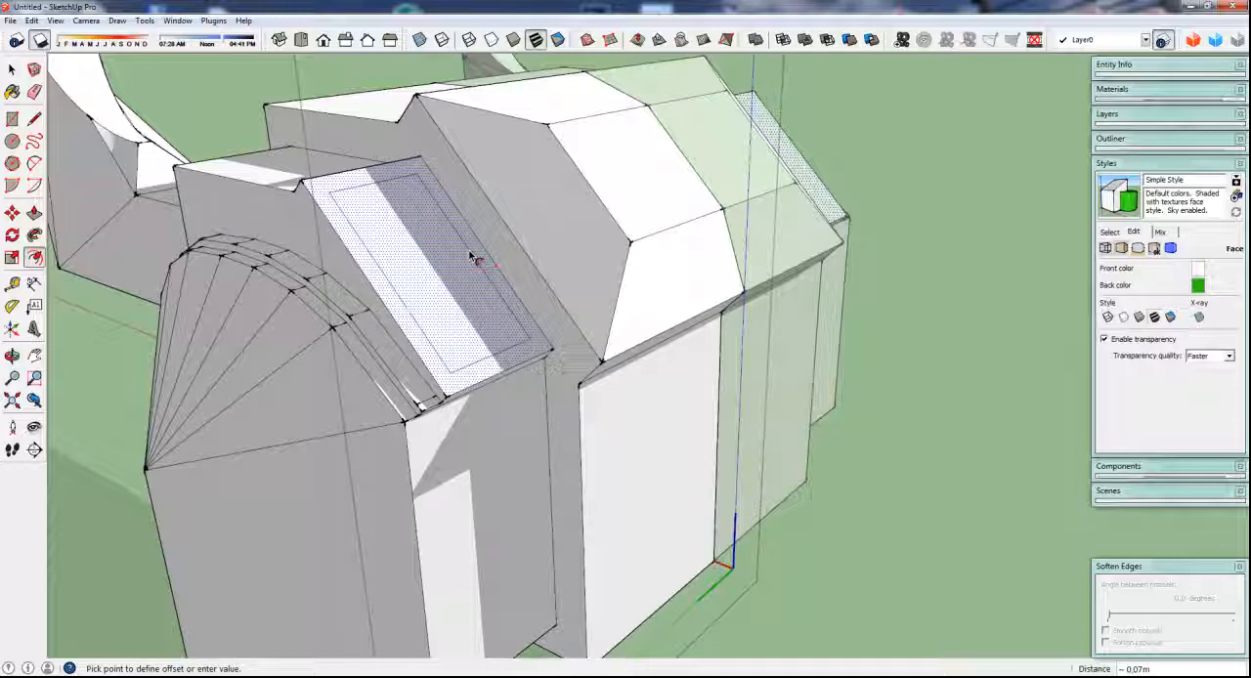
click(472, 257)
Push the inset panel of the sloped roof face 0.29 m into the body to form a recess
middle_drag(475, 257, 440, 362)
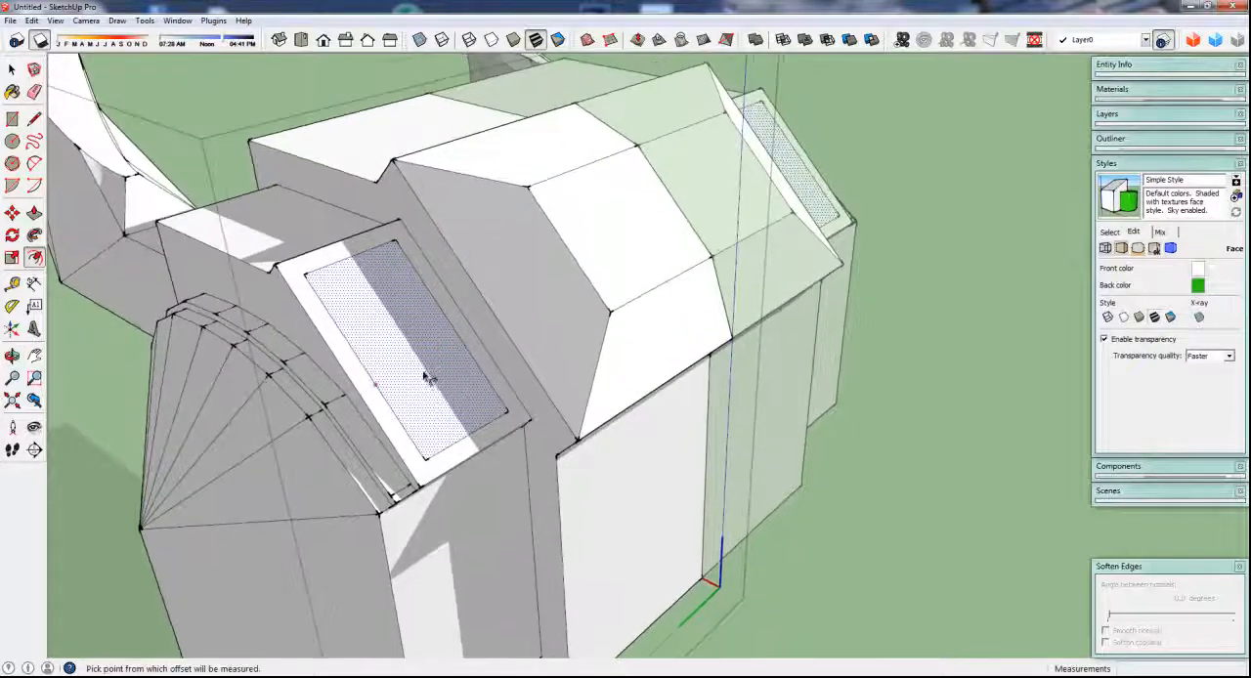
key(p)
click(404, 373)
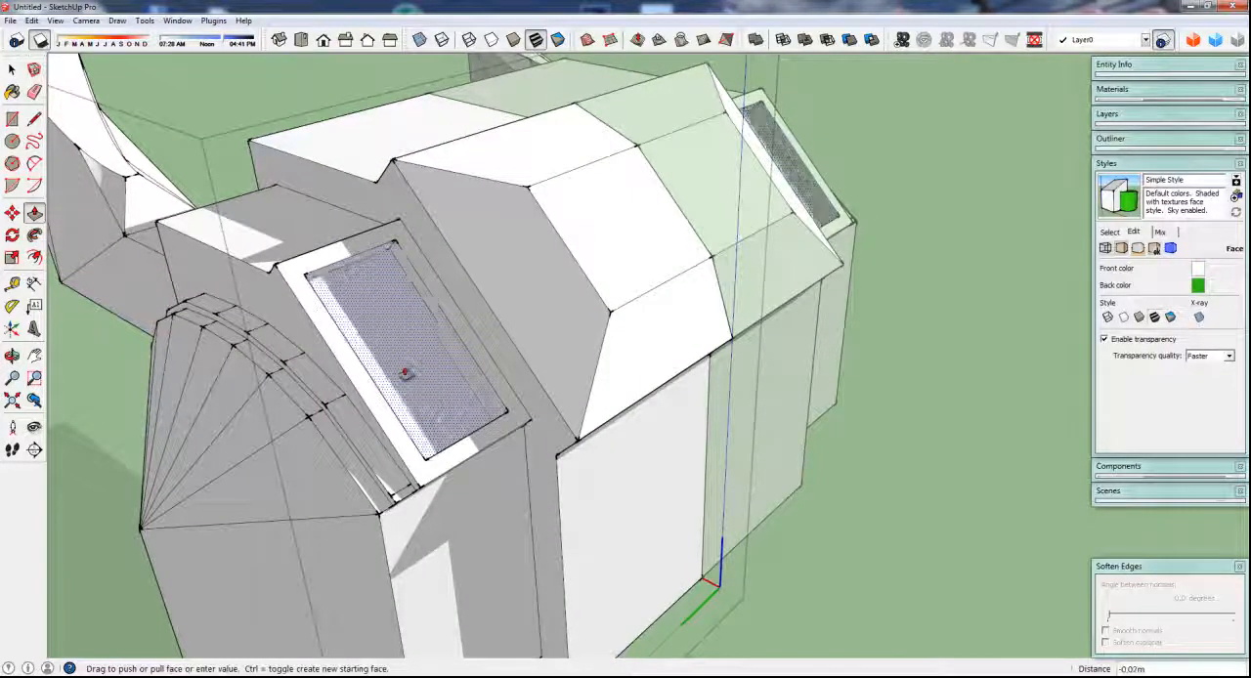
middle_drag(408, 385, 363, 456)
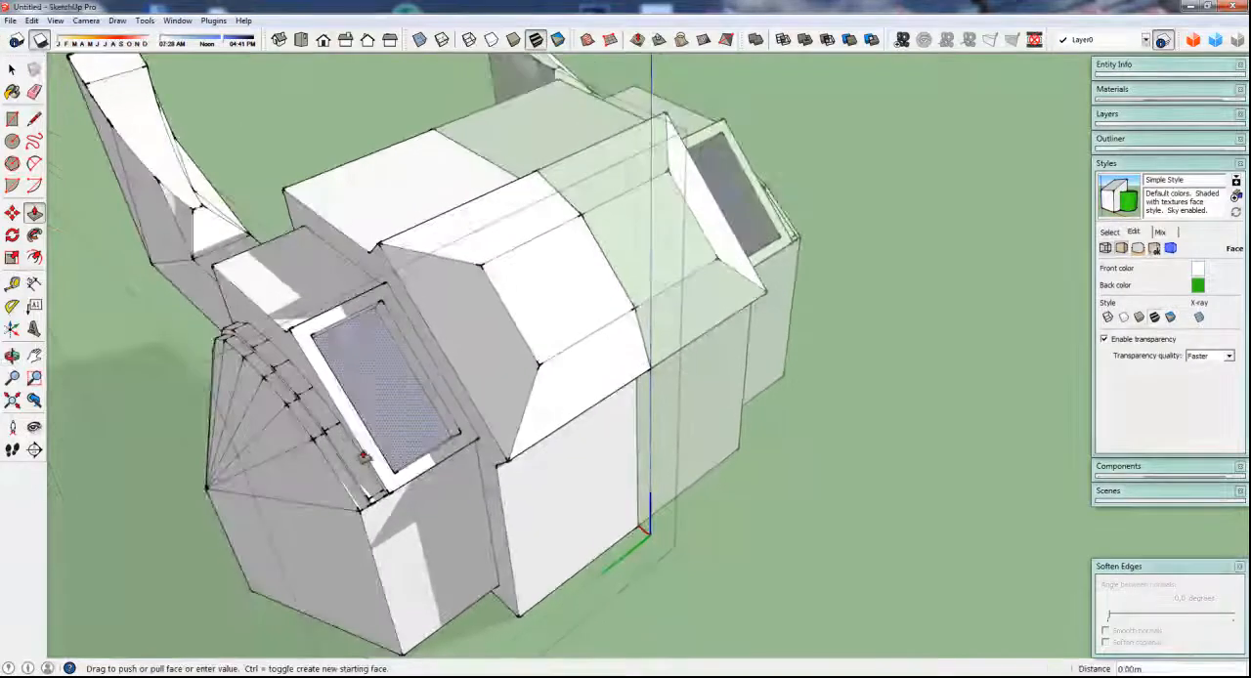
click(378, 415)
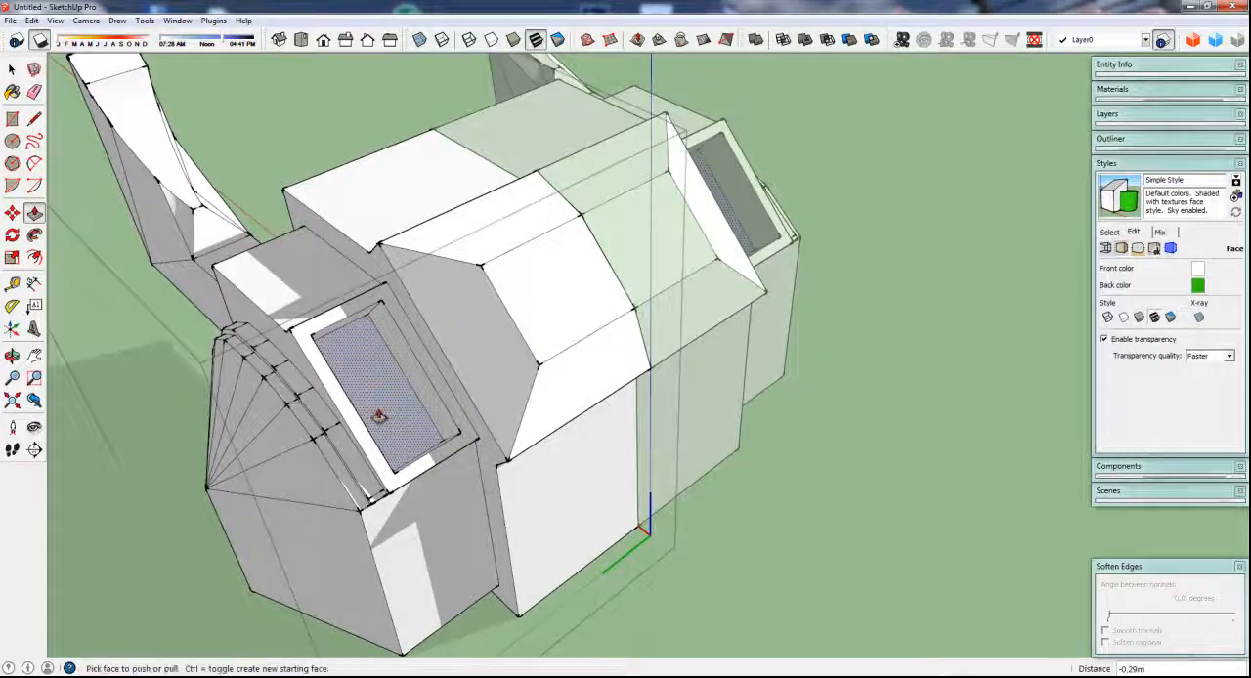
middle_drag(378, 416, 439, 391)
scroll(427, 385, up, 3)
key(space)
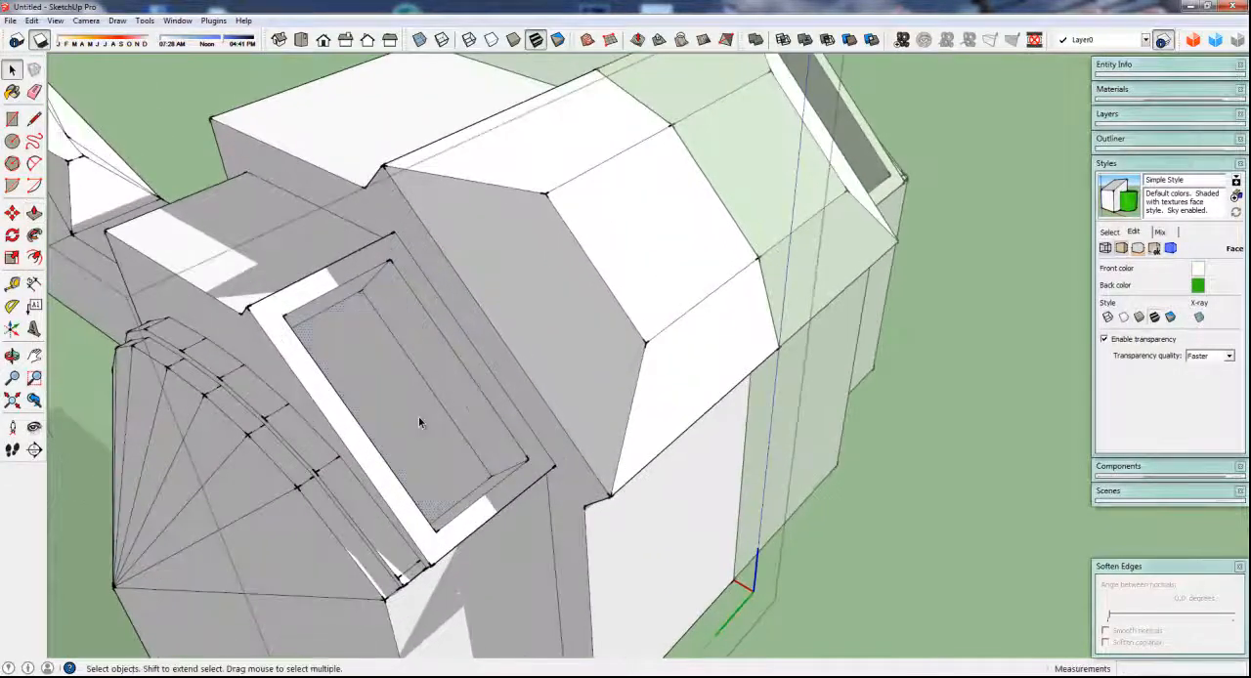
Copy the outline of the recess floor up about 0.26 m along the recess walls to just below the opening
click(410, 398)
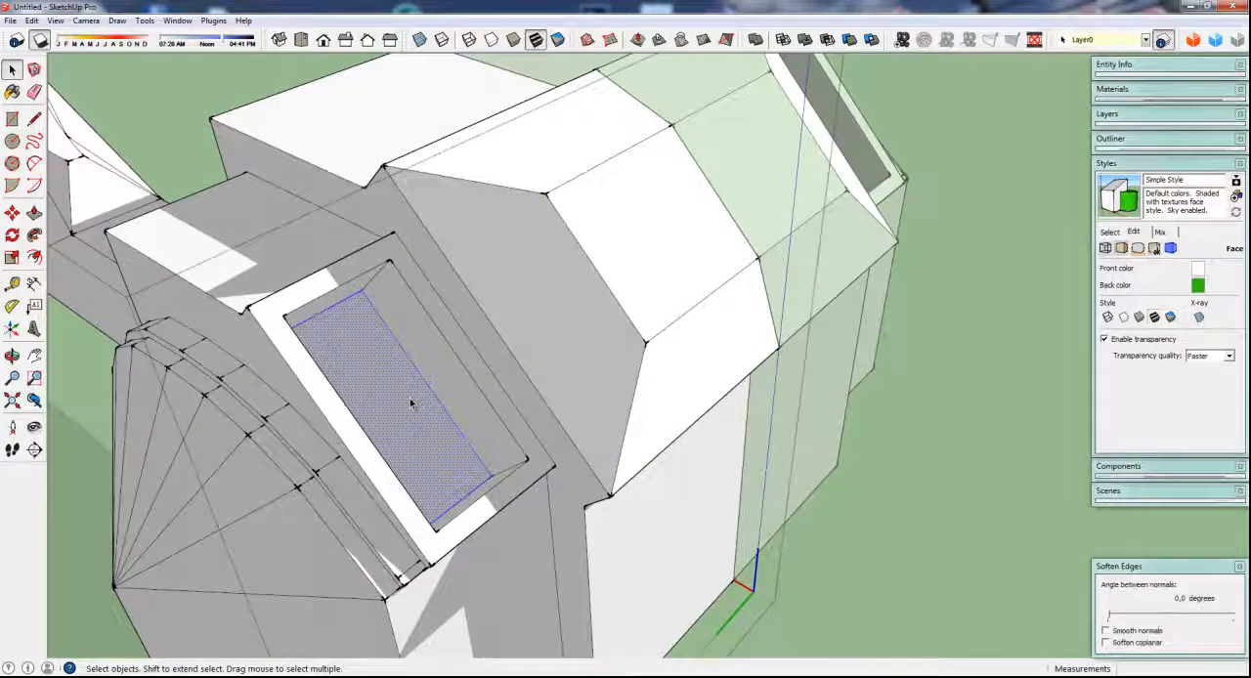
shift+click(412, 405)
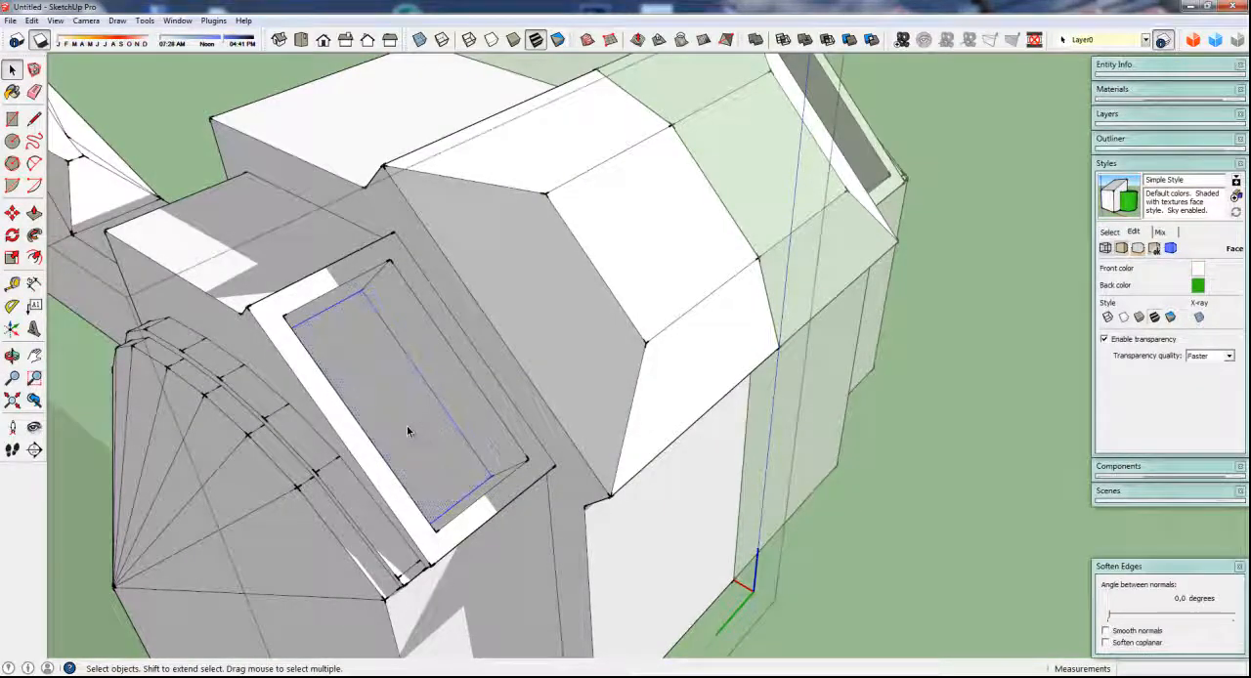
key(m)
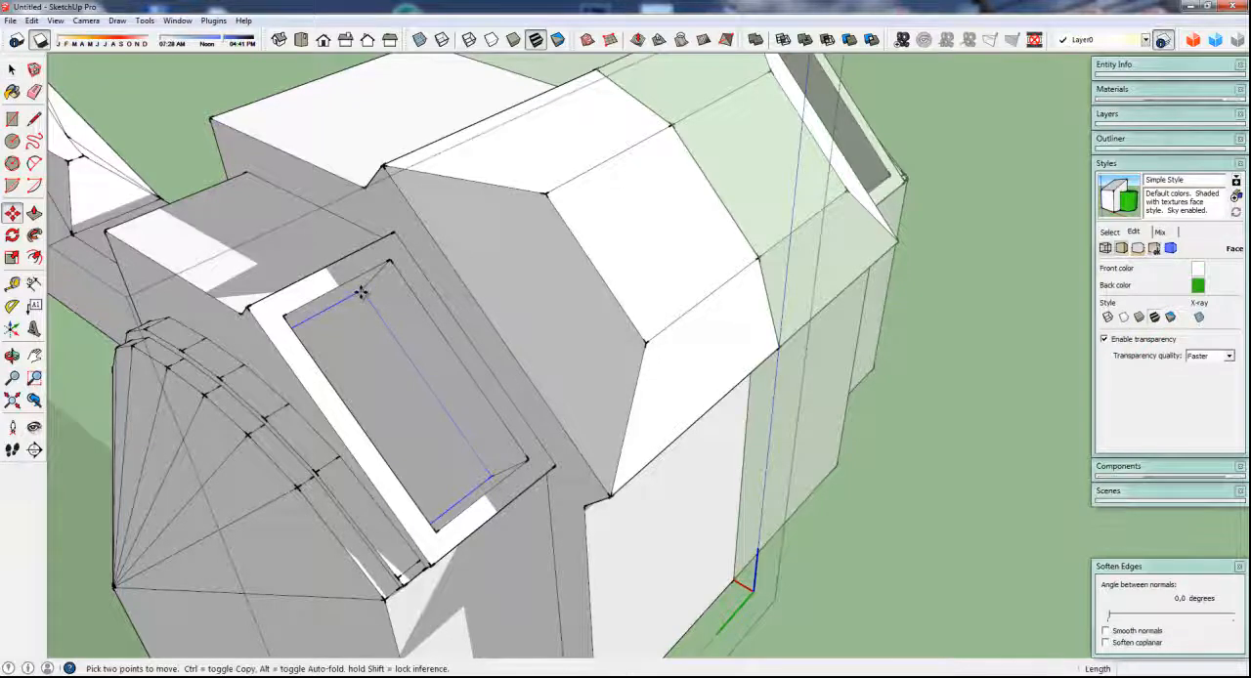
key(ctrl)
click(362, 294)
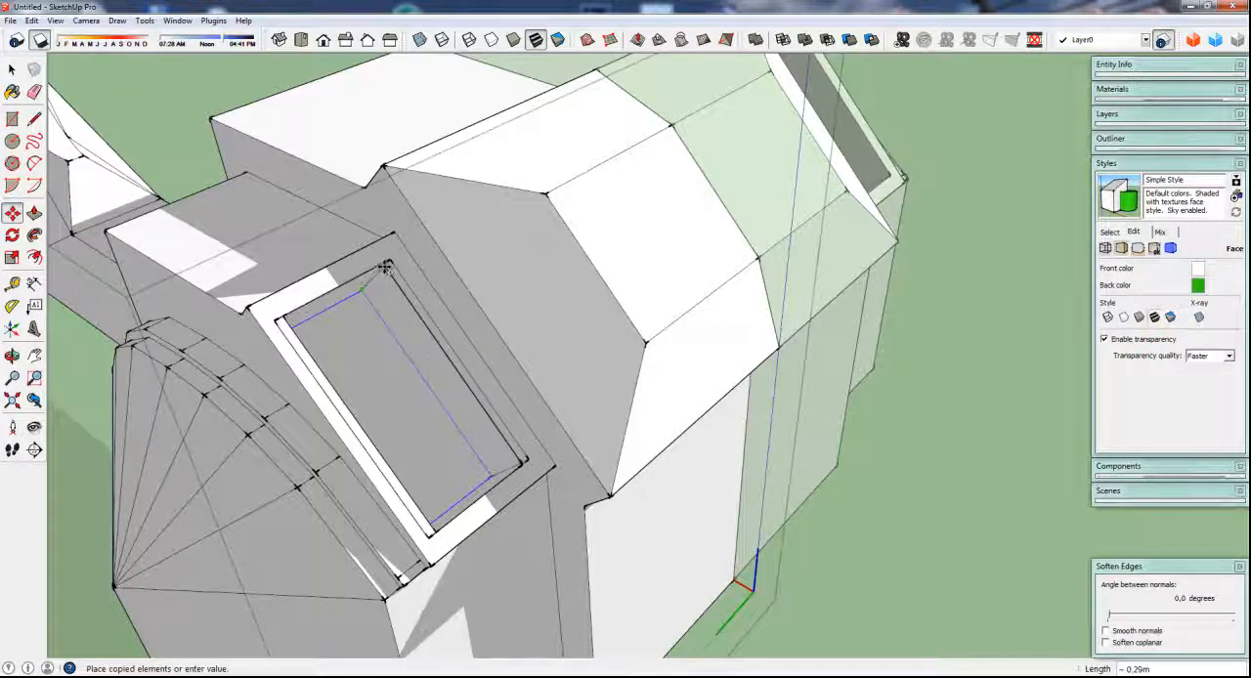
scroll(387, 265, up, 5)
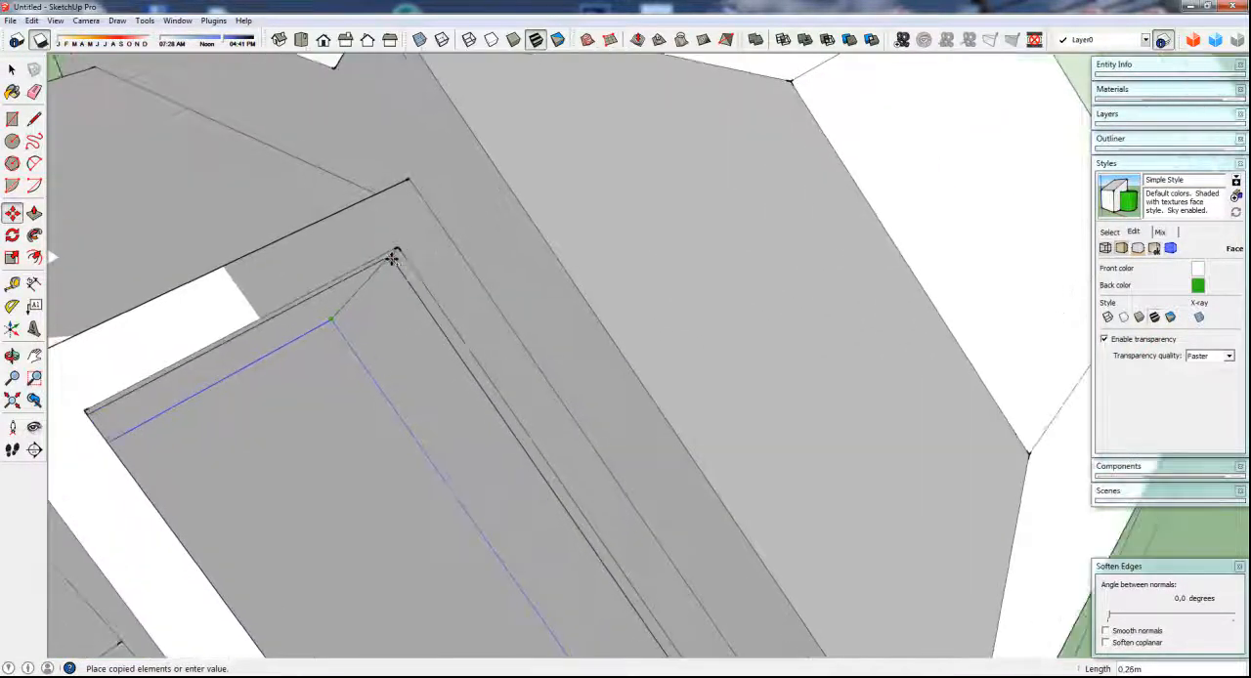
click(393, 259)
mouse_move(405, 343)
middle_down()
mouse_move(397, 382)
mouse_move(391, 362)
middle_up()
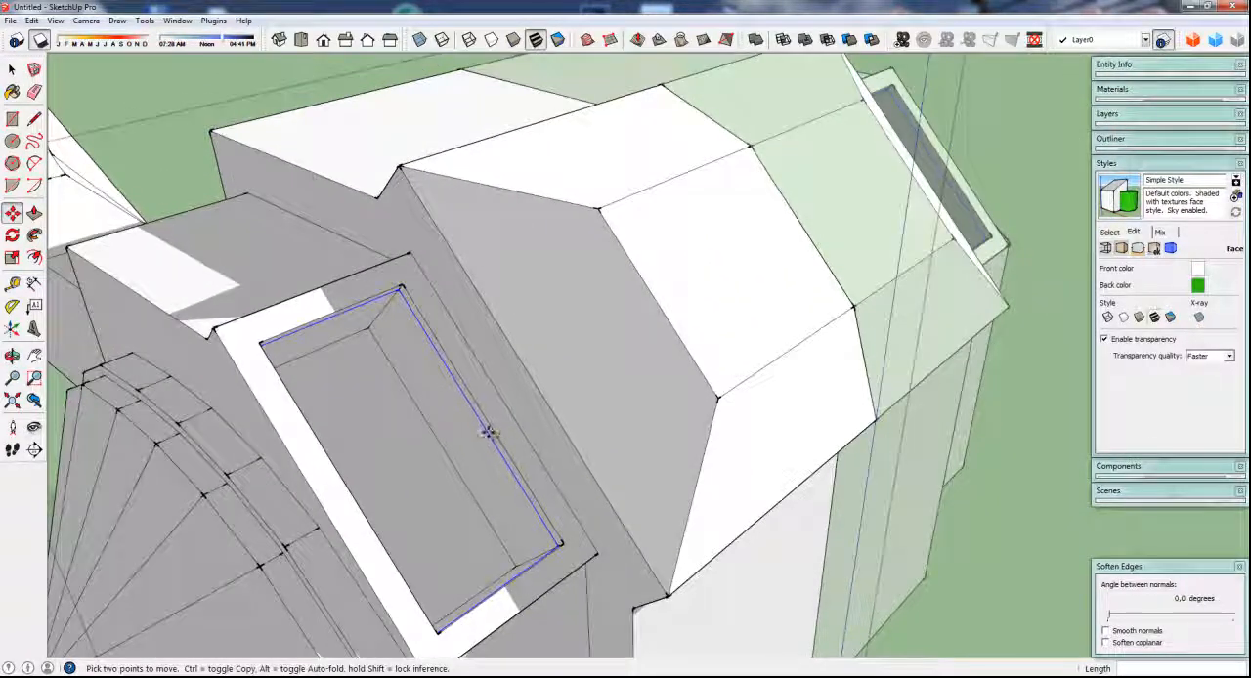
scroll(473, 389, up, 3)
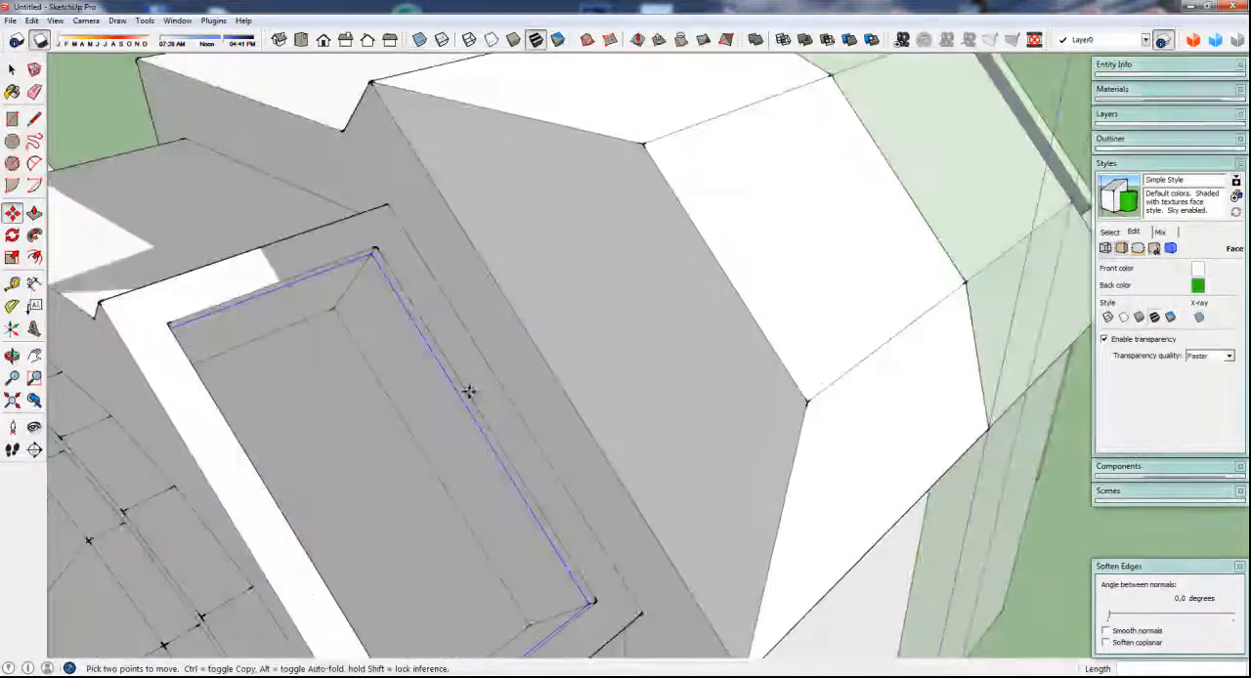
Scale only the outline of the recess opening uniformly about its centre to 1.11, excluding the frame's outer edges
key(space)
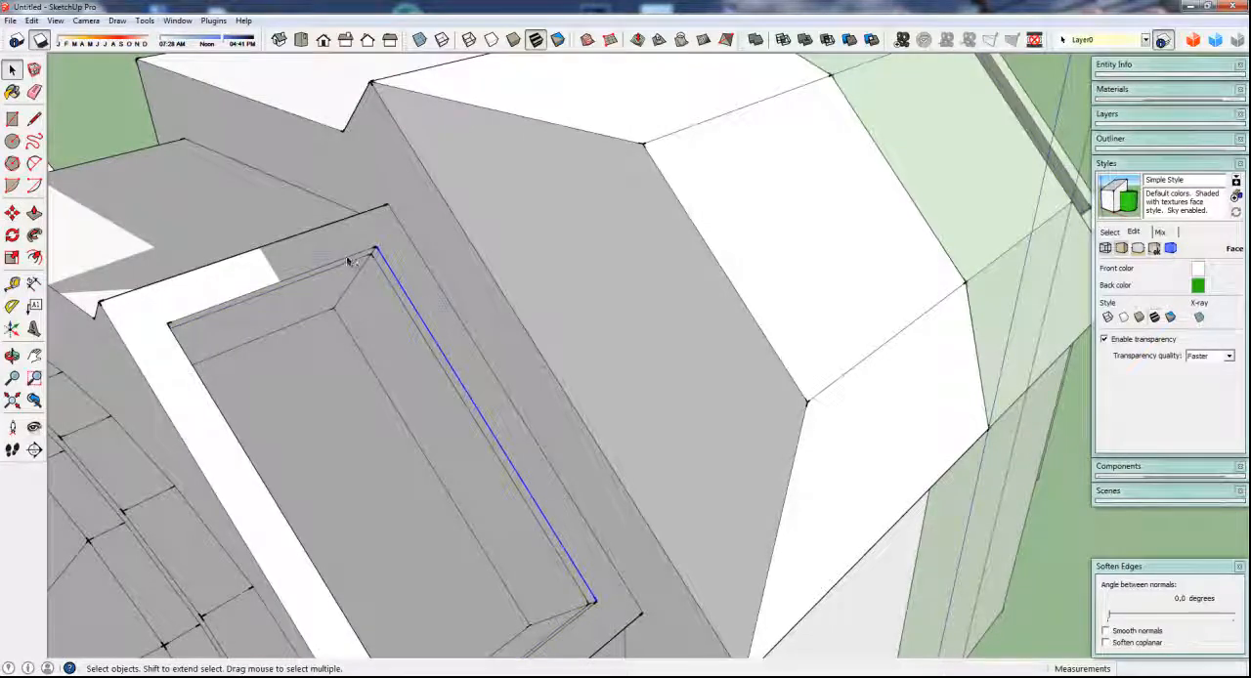
click(321, 276)
click(328, 266)
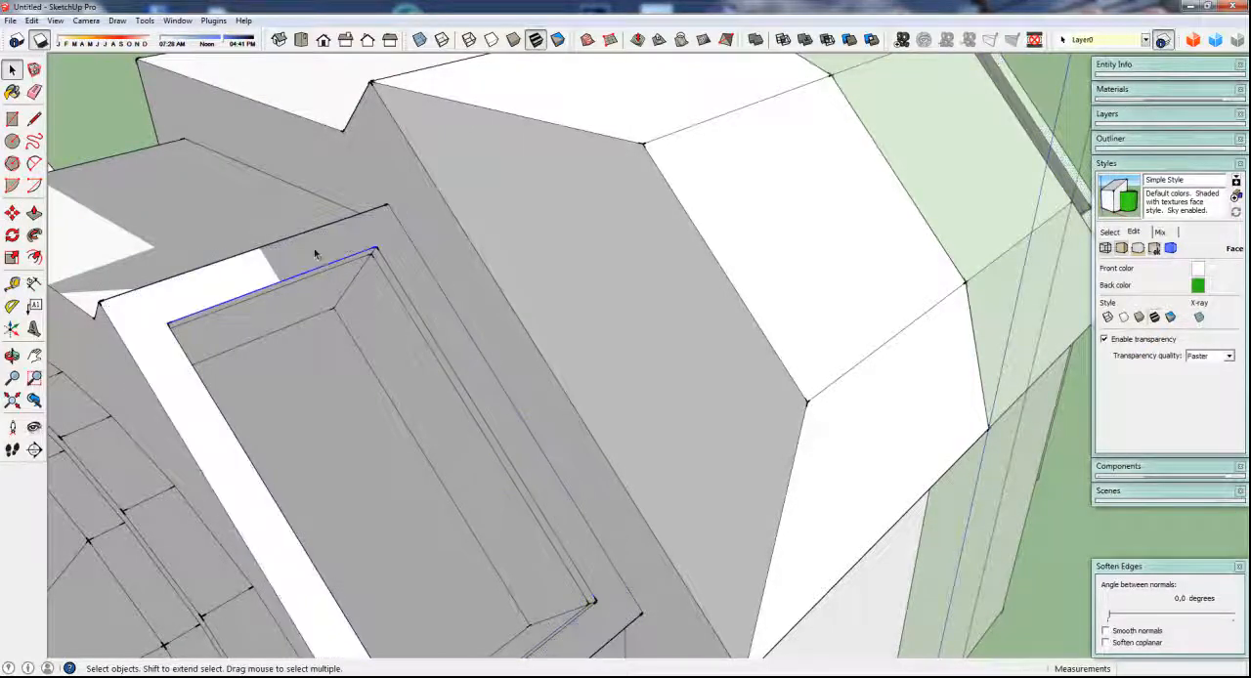
double_click(313, 251)
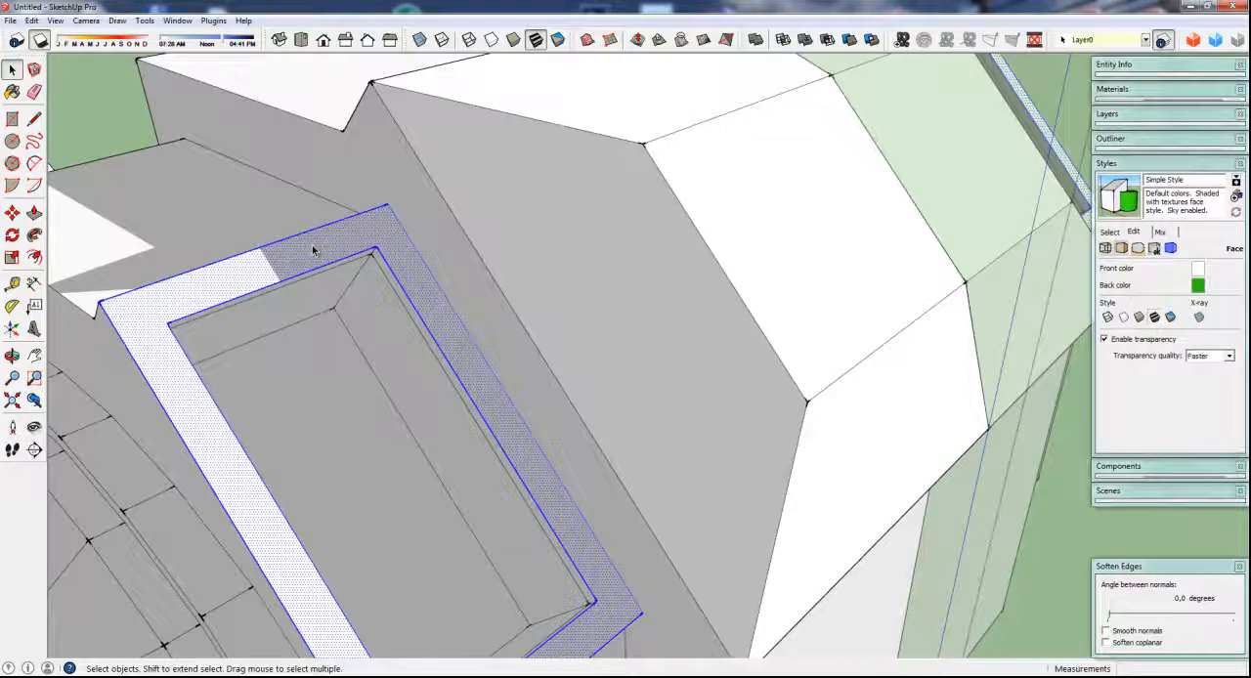
shift+click(313, 252)
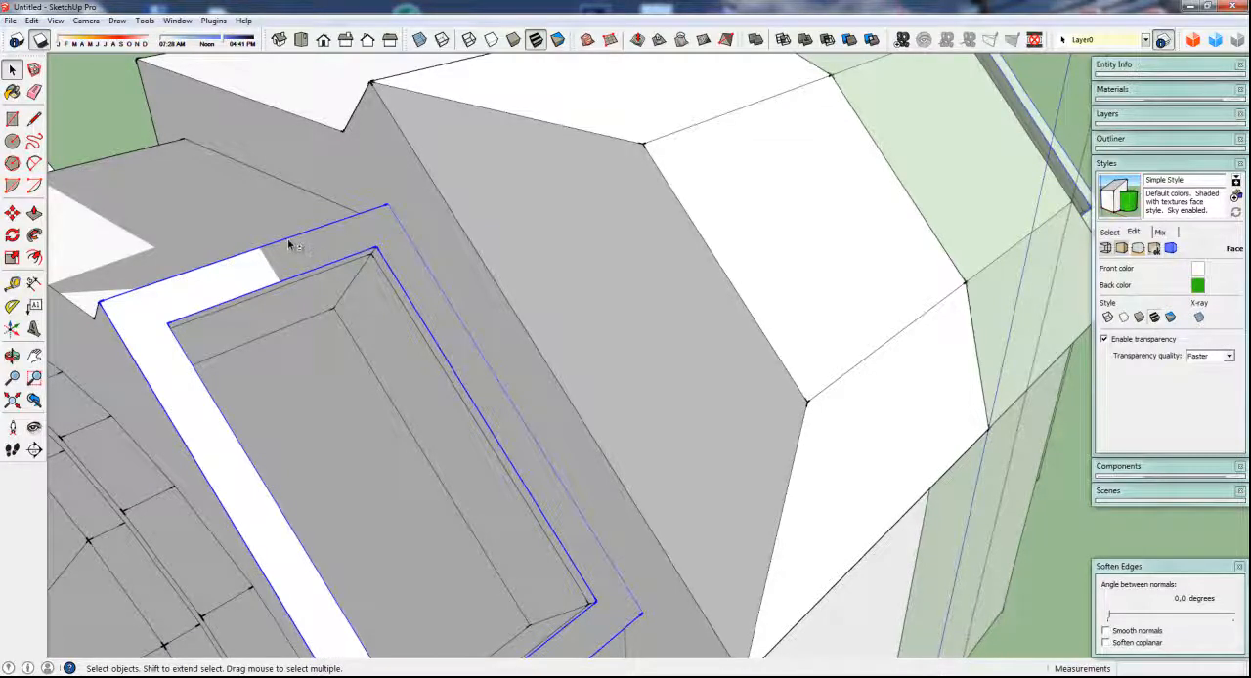
shift+click(289, 244)
shift+click(143, 380)
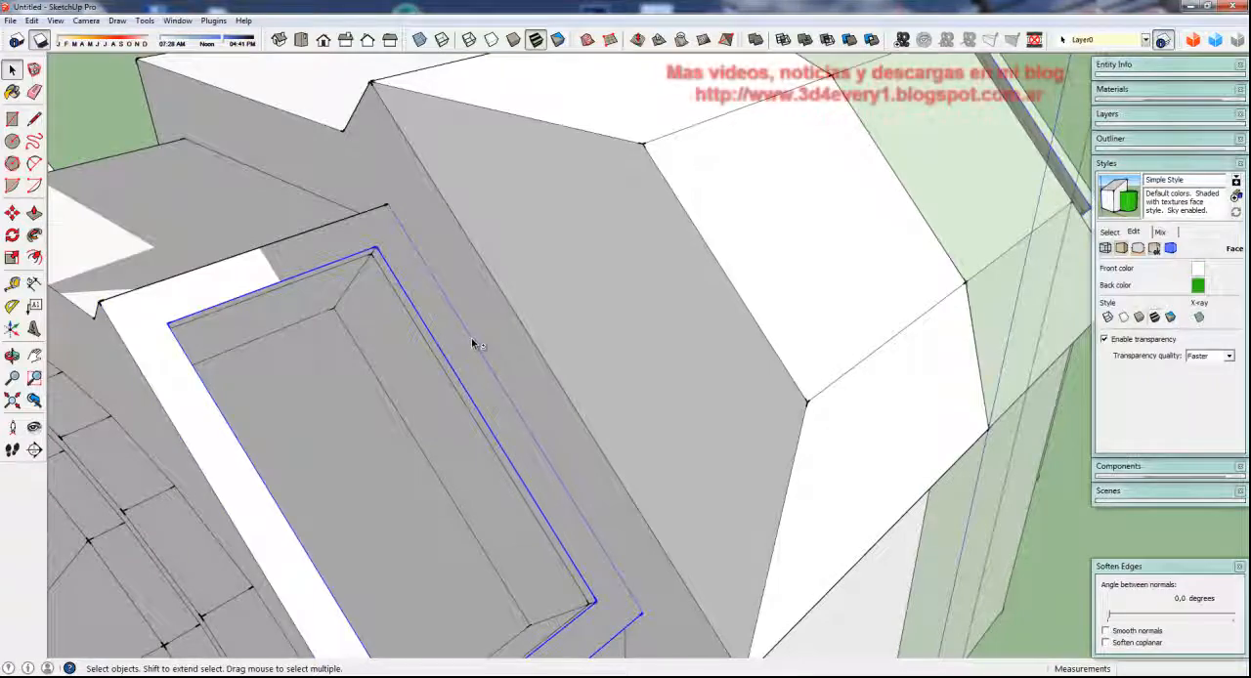
scroll(471, 338, down, 2)
shift+click(556, 552)
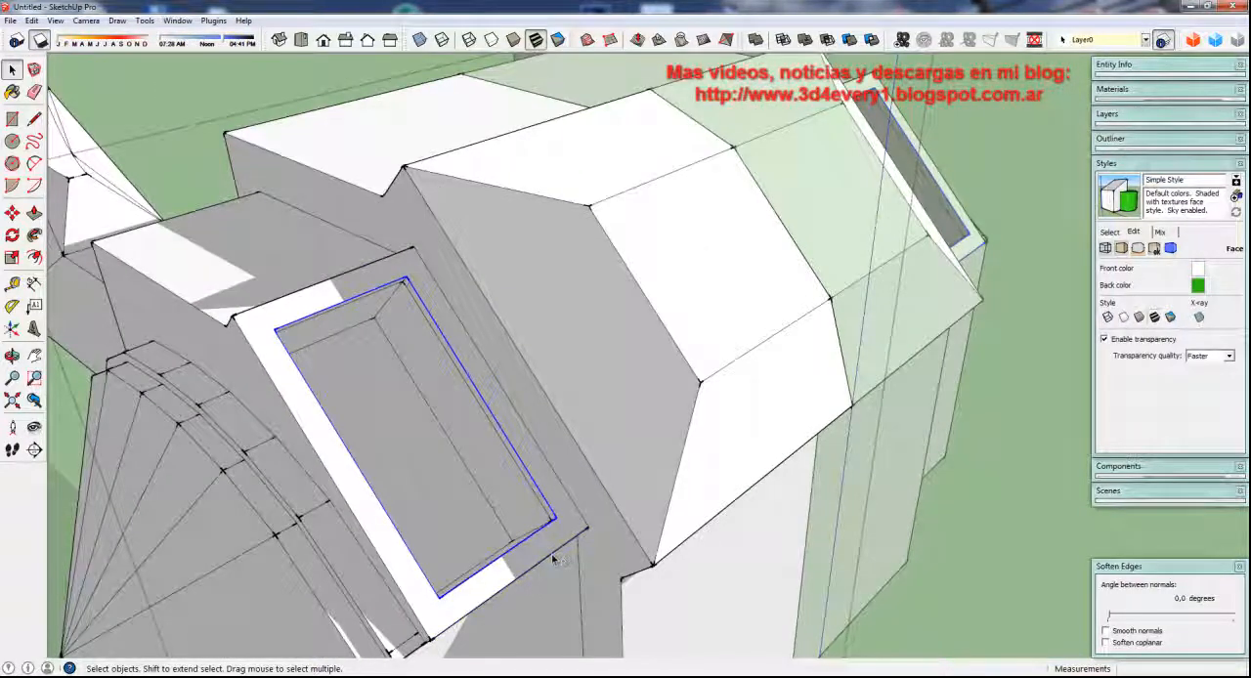
key(s)
scroll(556, 523, up, 2)
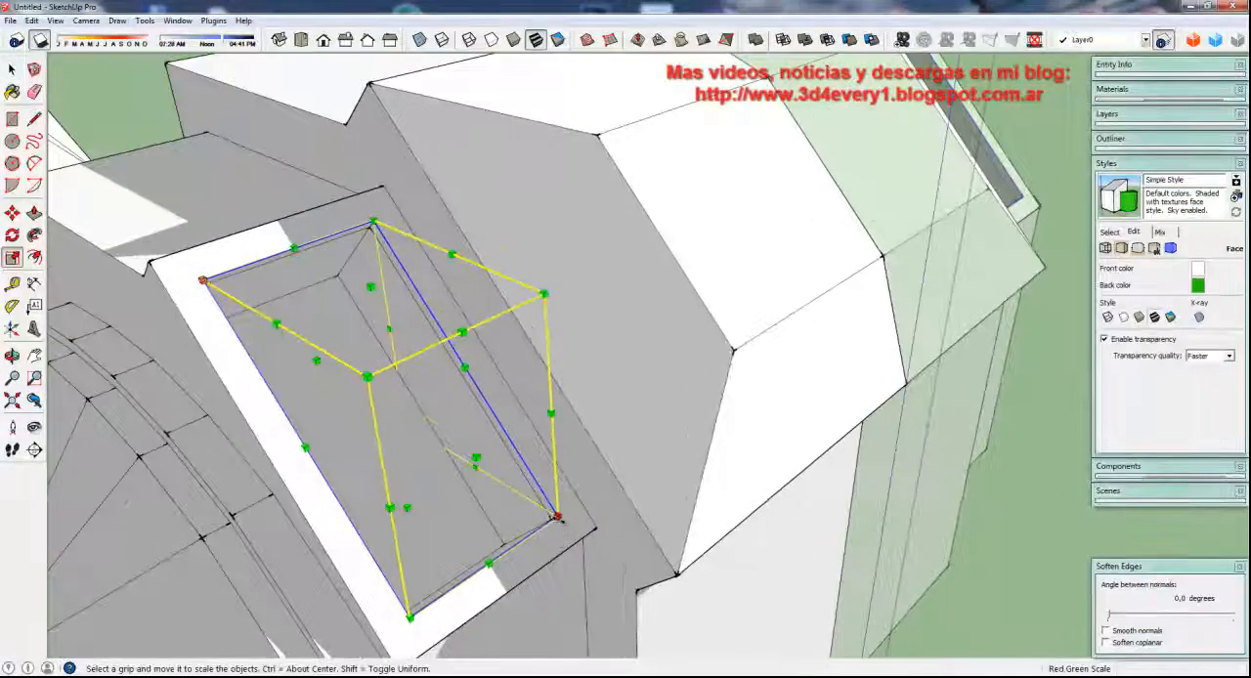
key(ctrl)
drag(556, 516, 576, 528)
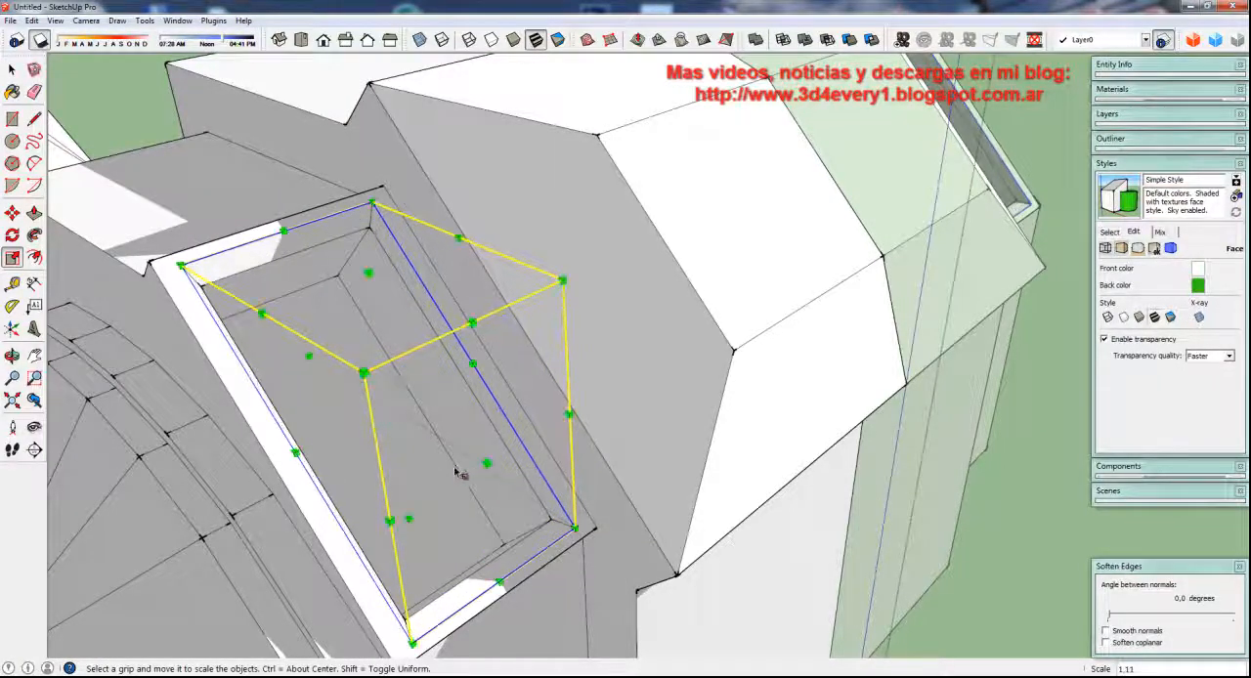
scroll(457, 471, down, 4)
key(space)
click(291, 190)
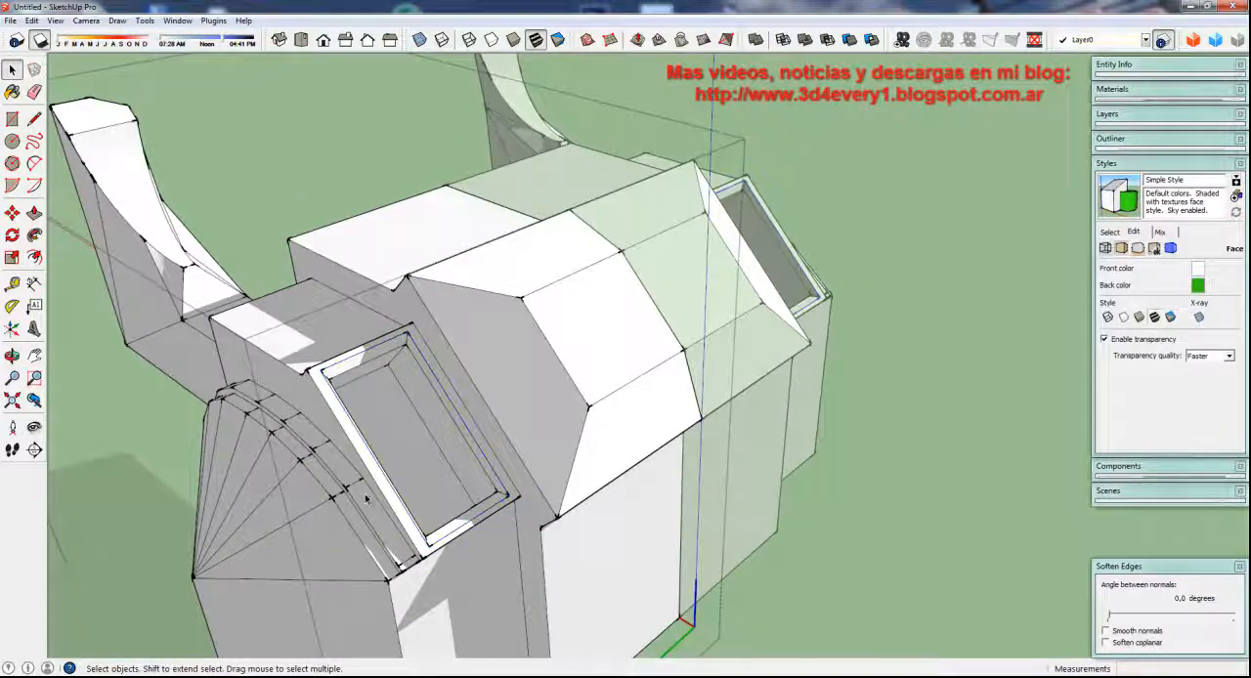
Offset the outline of the recess floor inward by about 0.04 m
scroll(393, 450, up, 4)
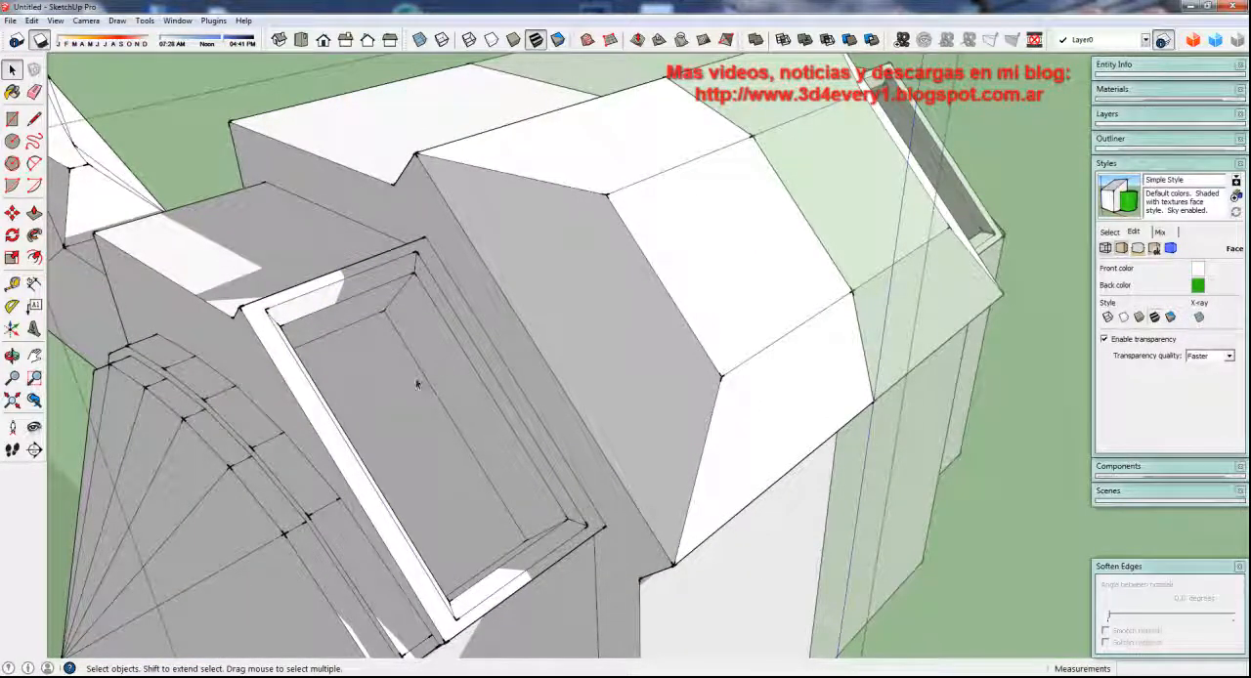
scroll(391, 337, up, 4)
click(376, 338)
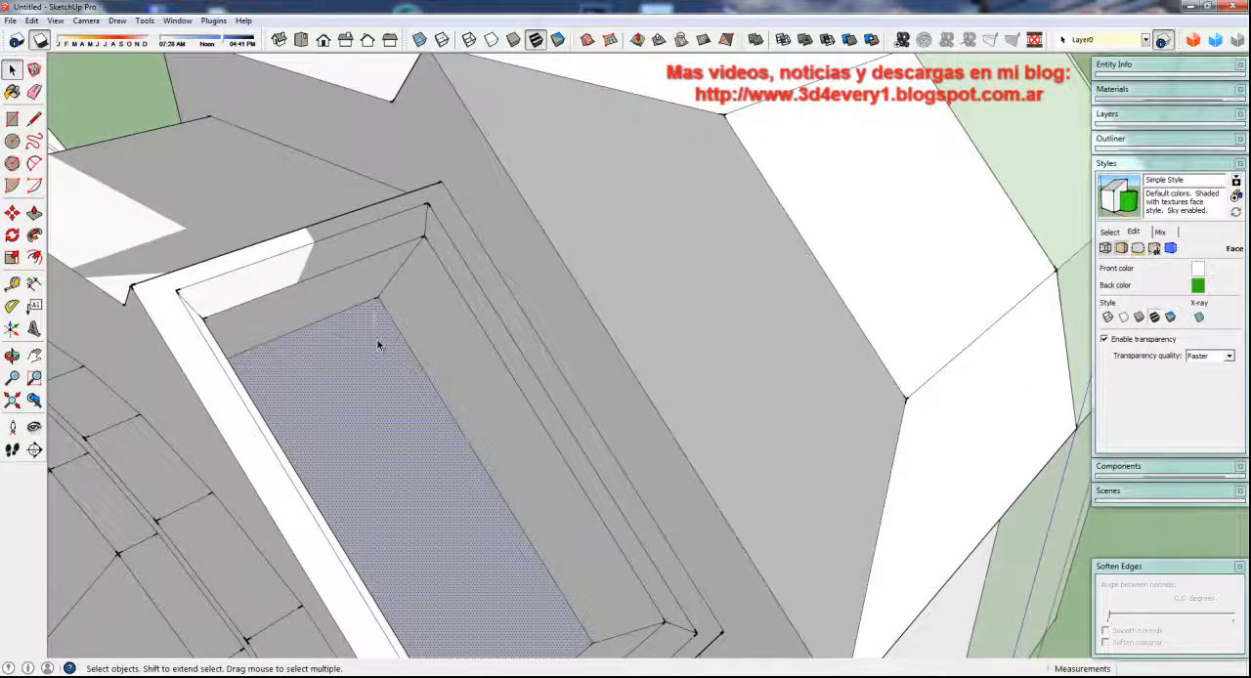
key(f)
click(378, 338)
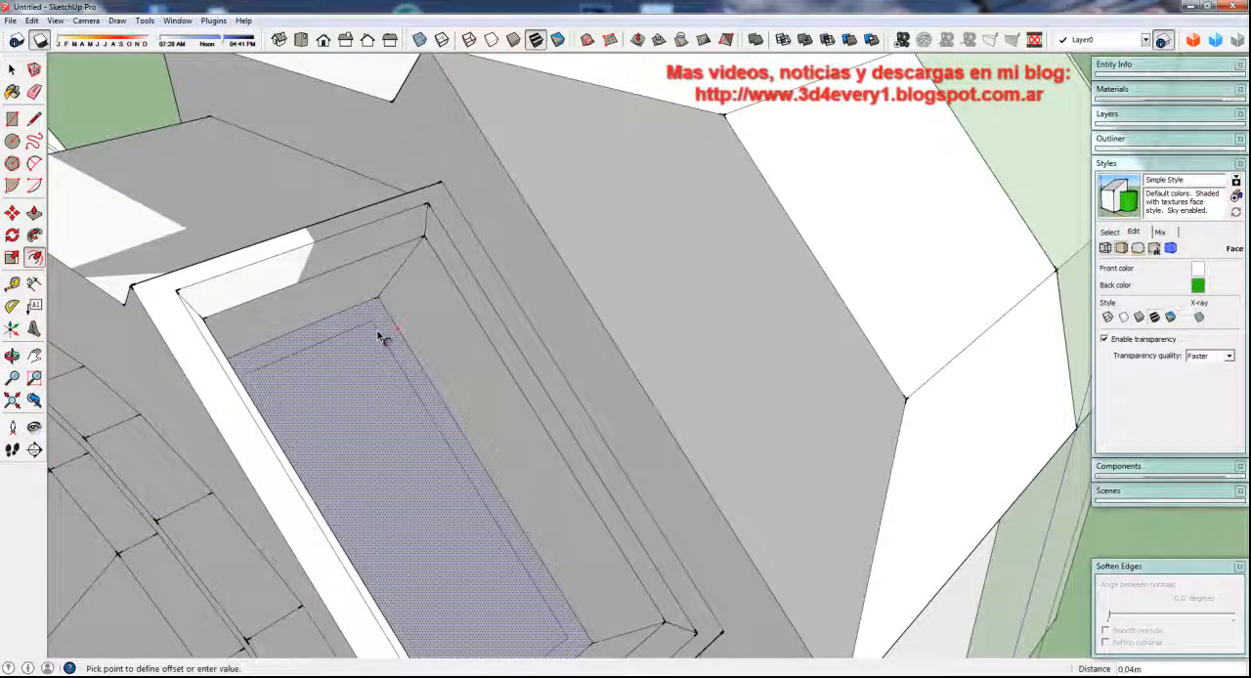
click(381, 337)
middle_drag(385, 411, 290, 390)
scroll(290, 390, up, 3)
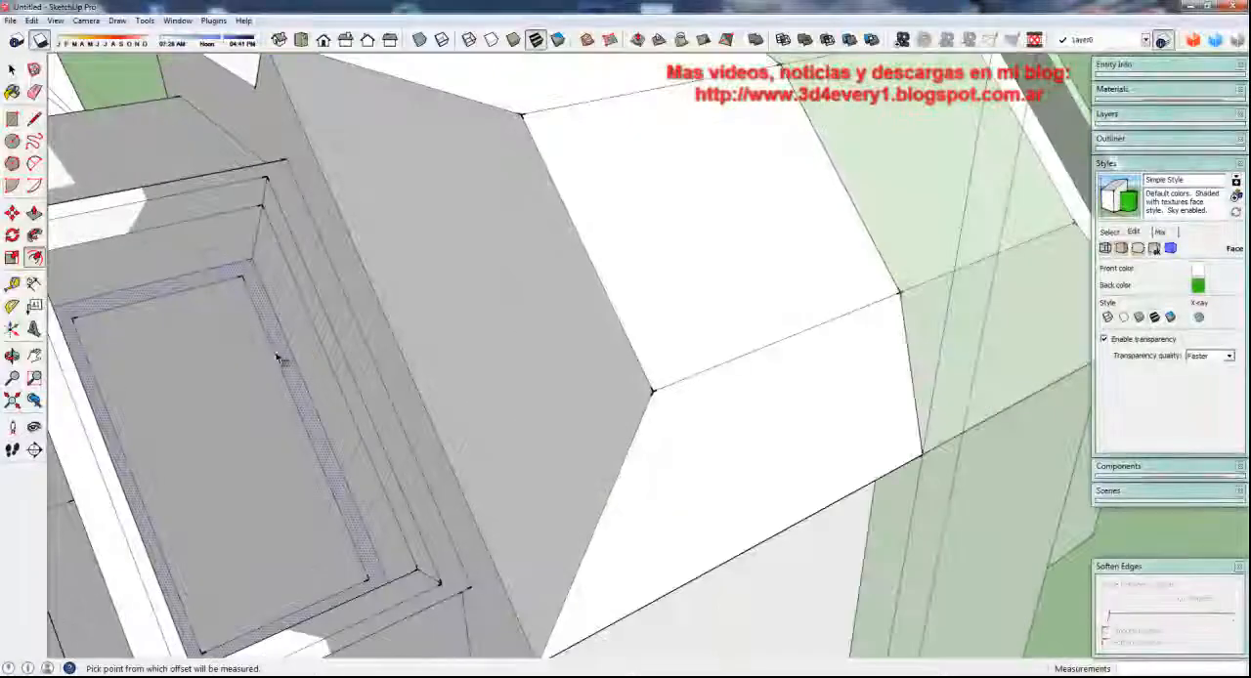
Scale the four outer edges of the recess floor uniformly about their centre to 0.95
key(space)
click(276, 329)
click(272, 324)
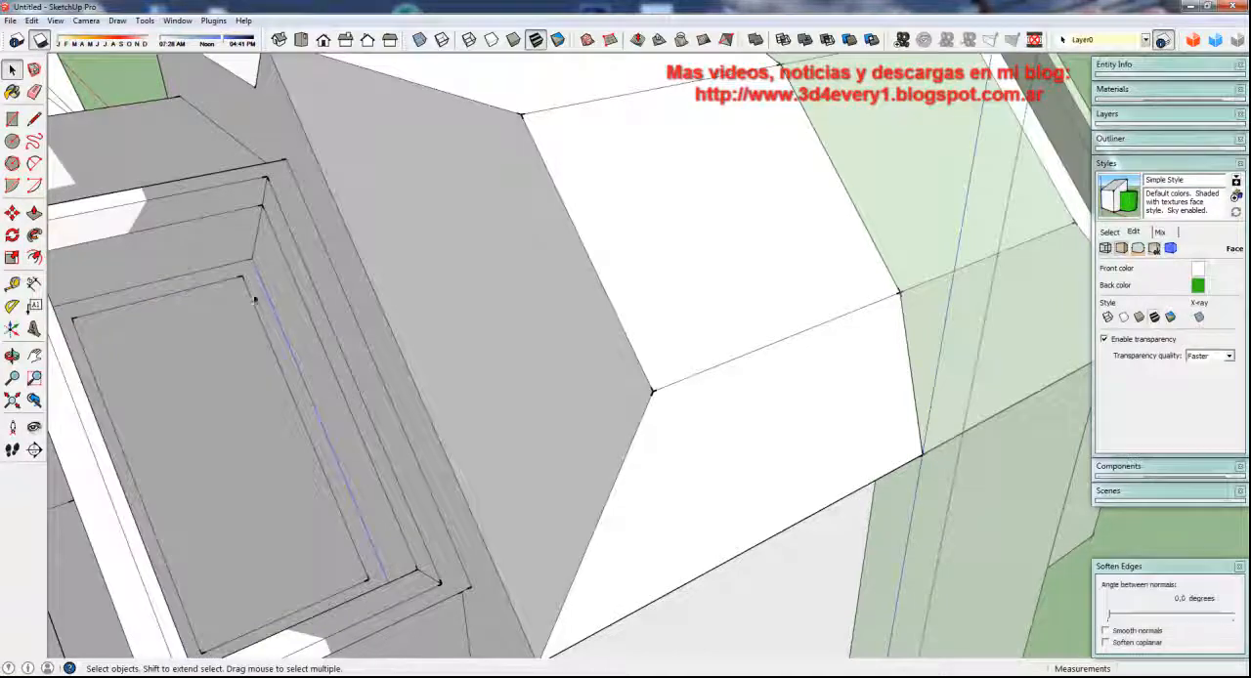
middle_drag(228, 341, 195, 486)
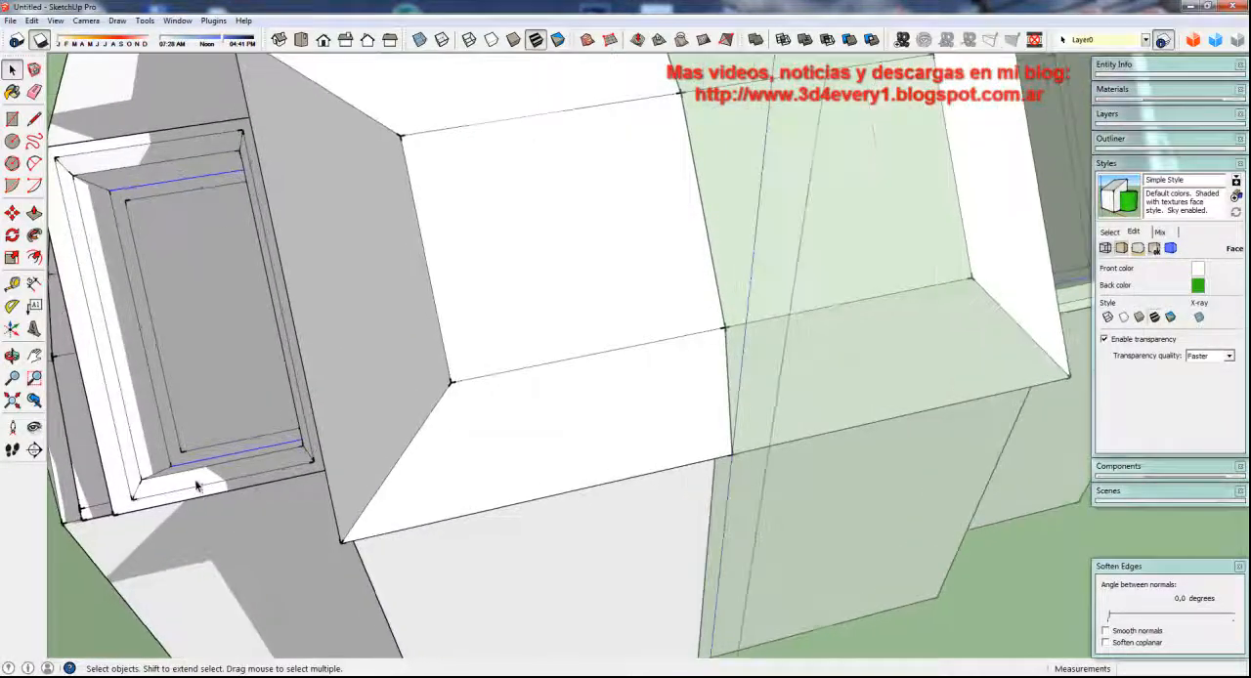
shift+click(160, 424)
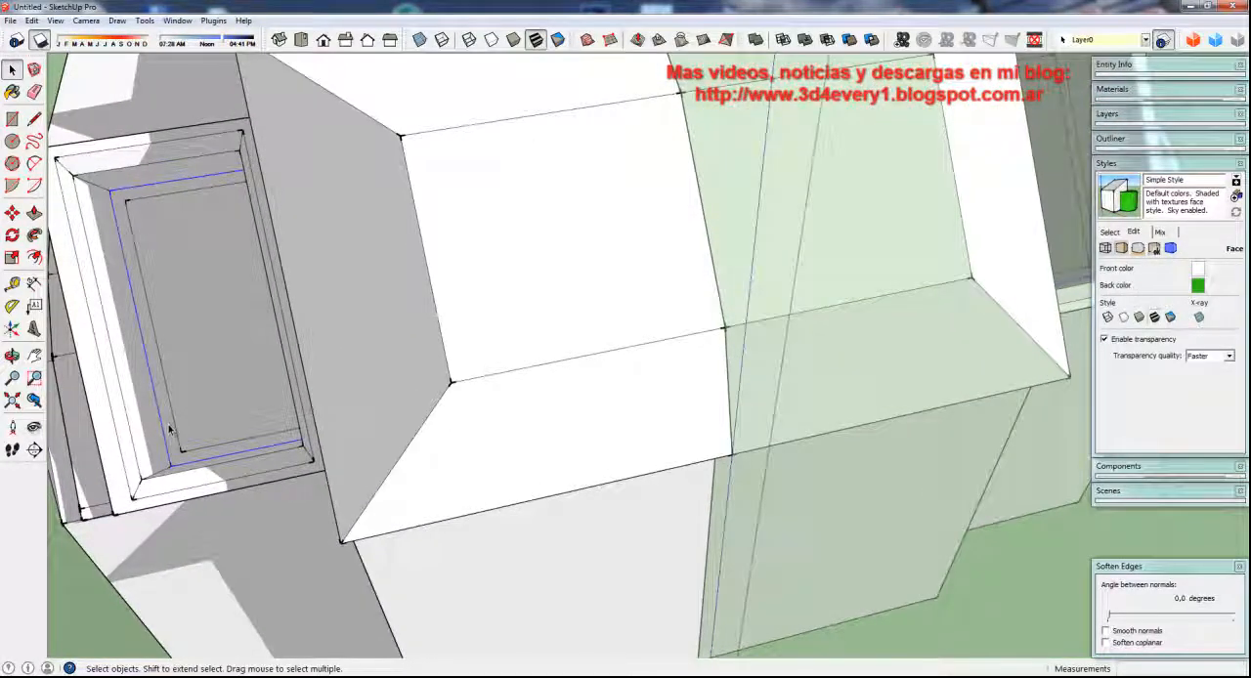
key(s)
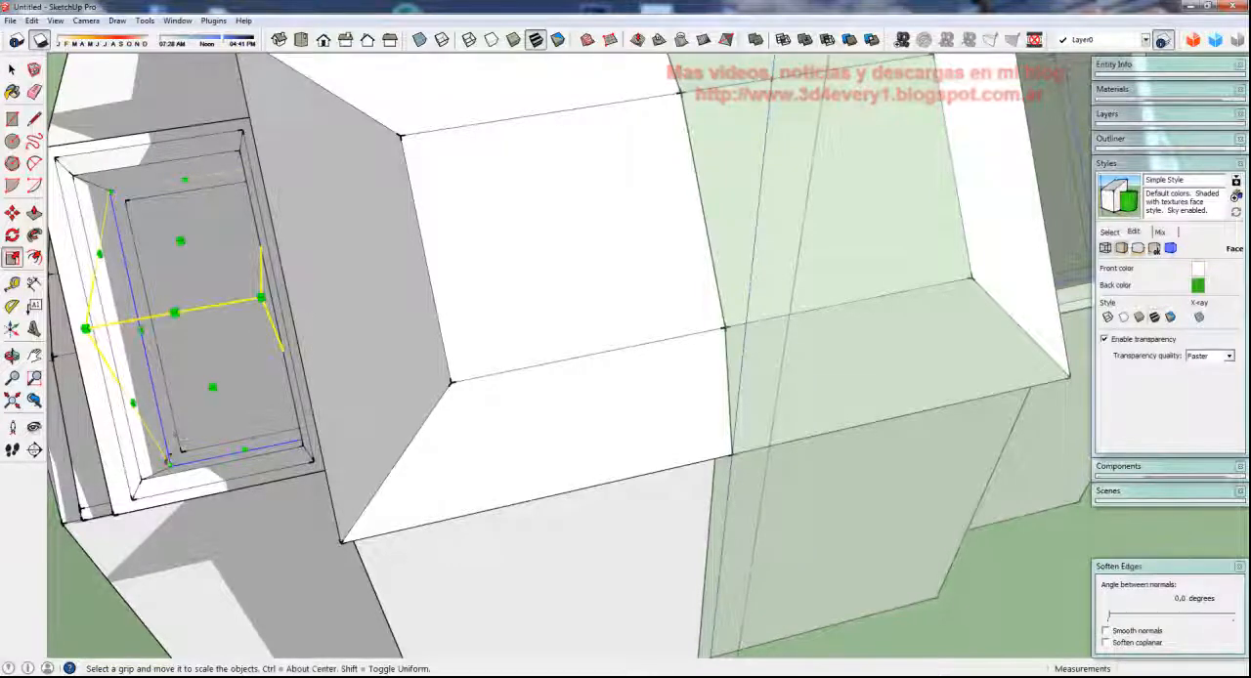
click(171, 465)
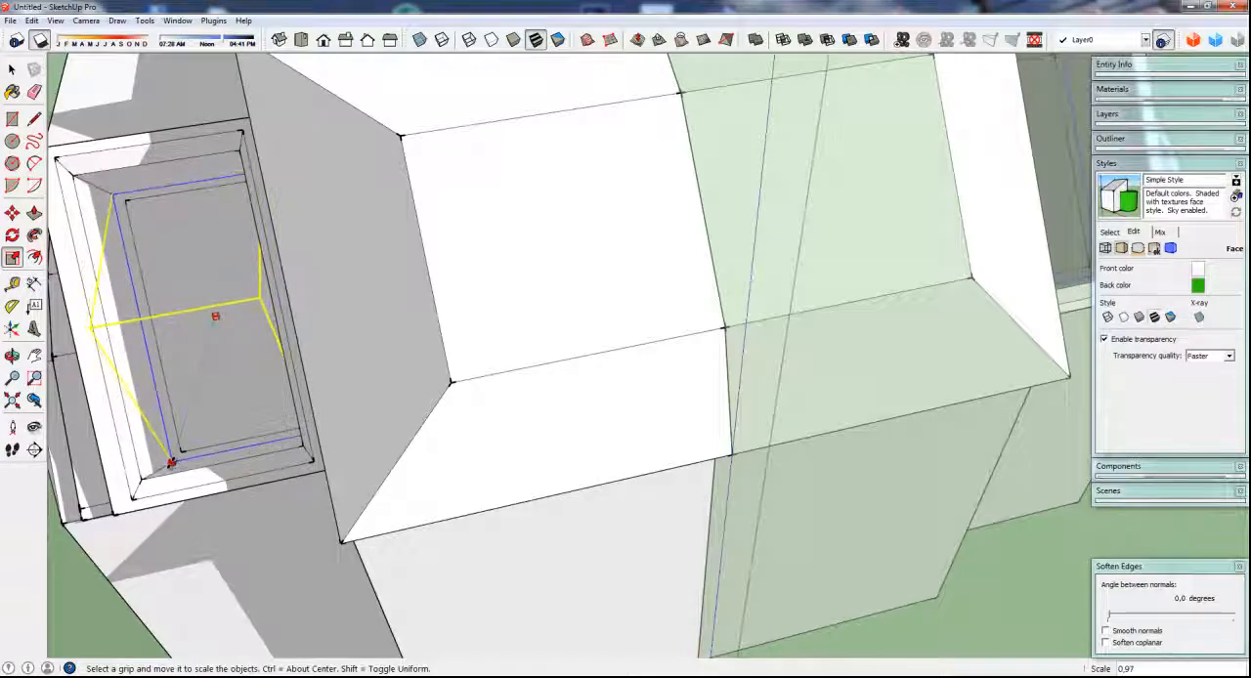
click(168, 458)
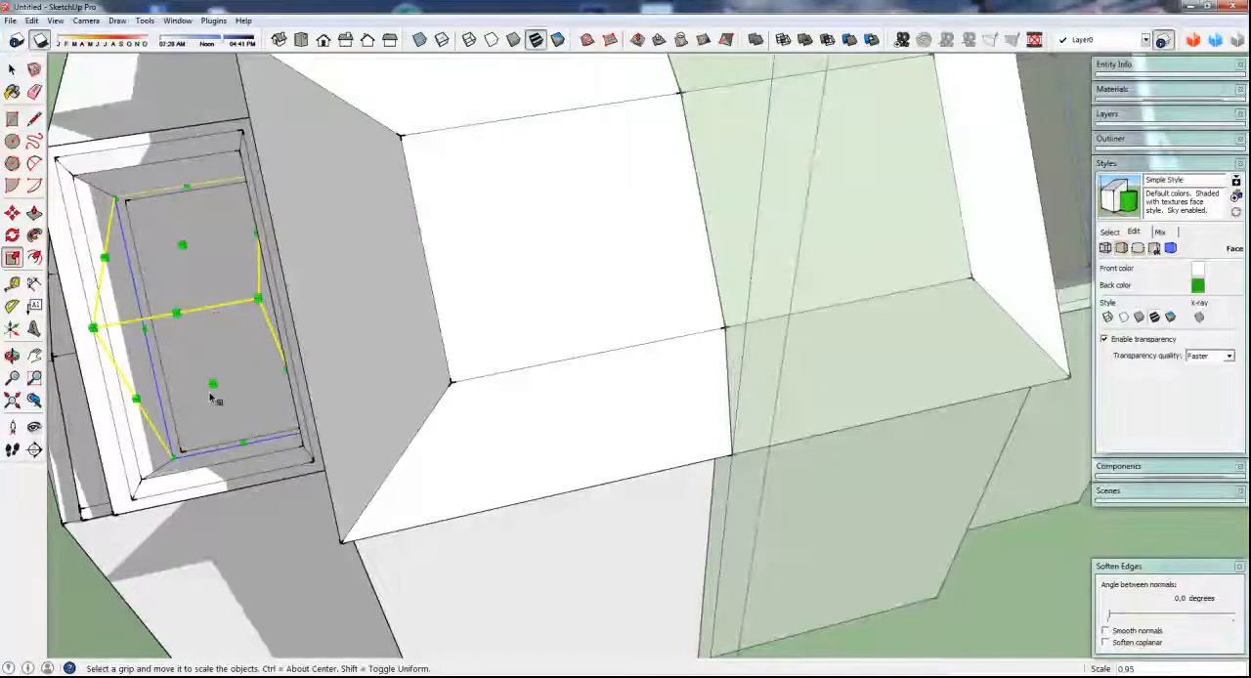
middle_drag(215, 394, 297, 359)
scroll(299, 364, down, 8)
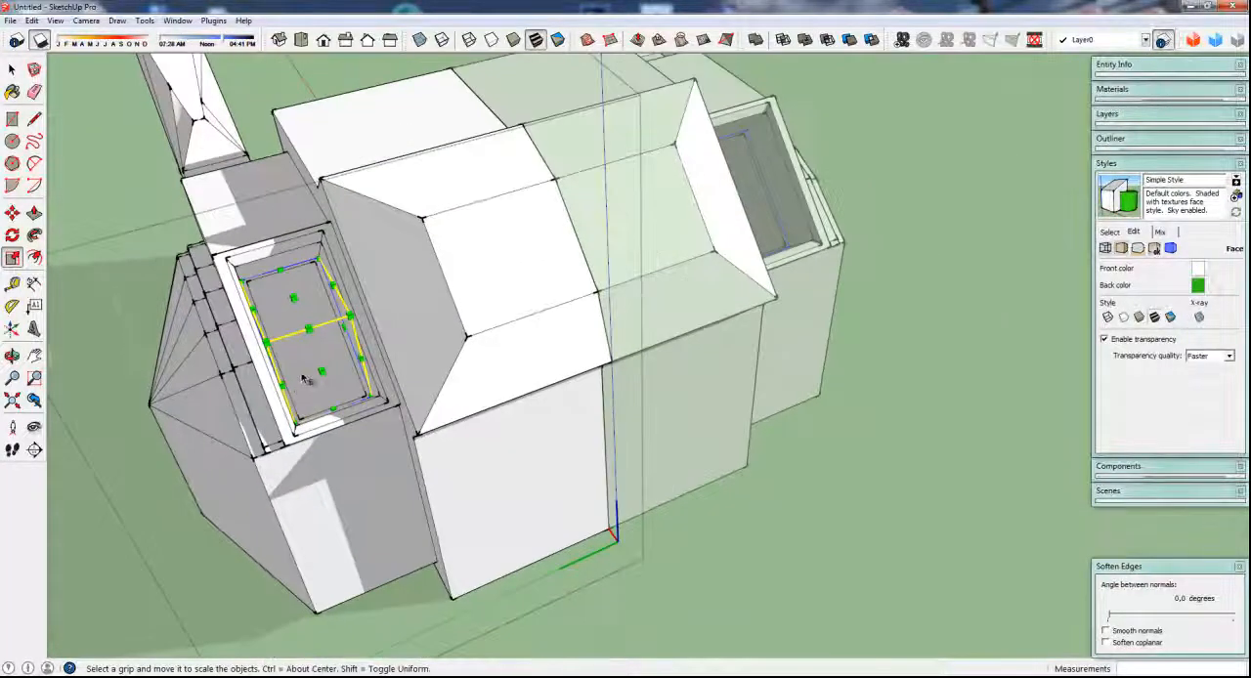
key(space)
click(121, 257)
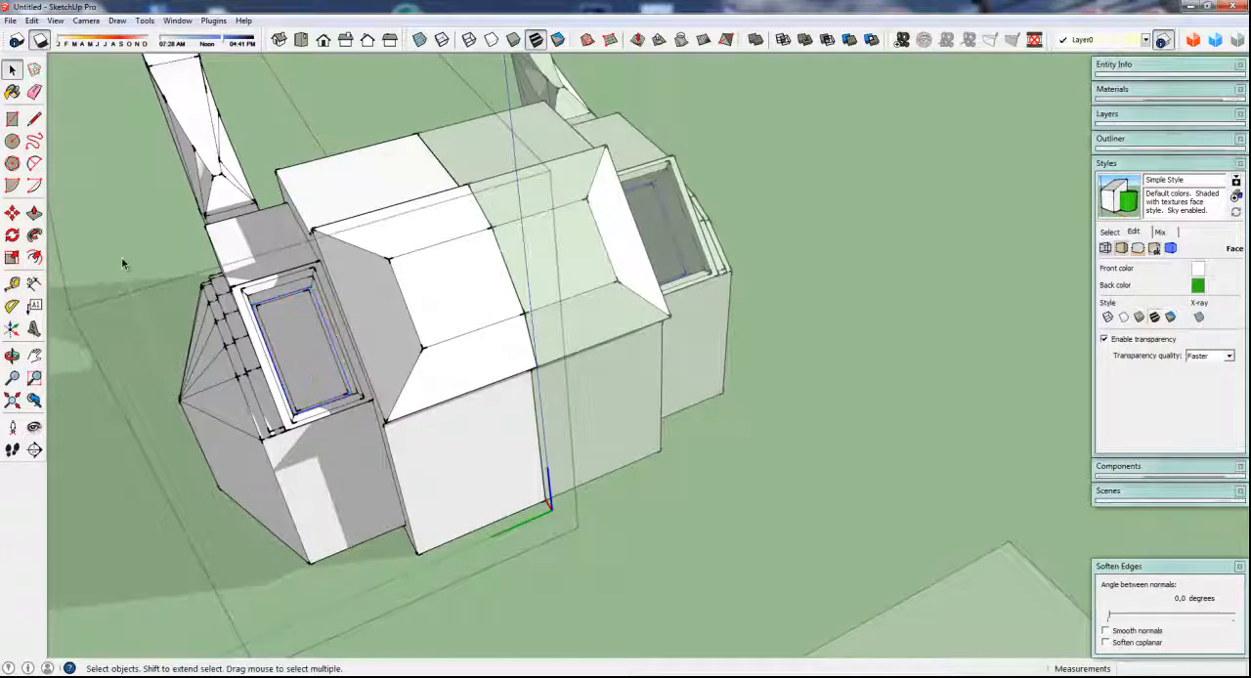
Draw an upward-bulging arc across the side wall below the recessed roof face, from one vertical edge to the other
middle_drag(121, 257, 301, 524)
scroll(376, 473, up, 4)
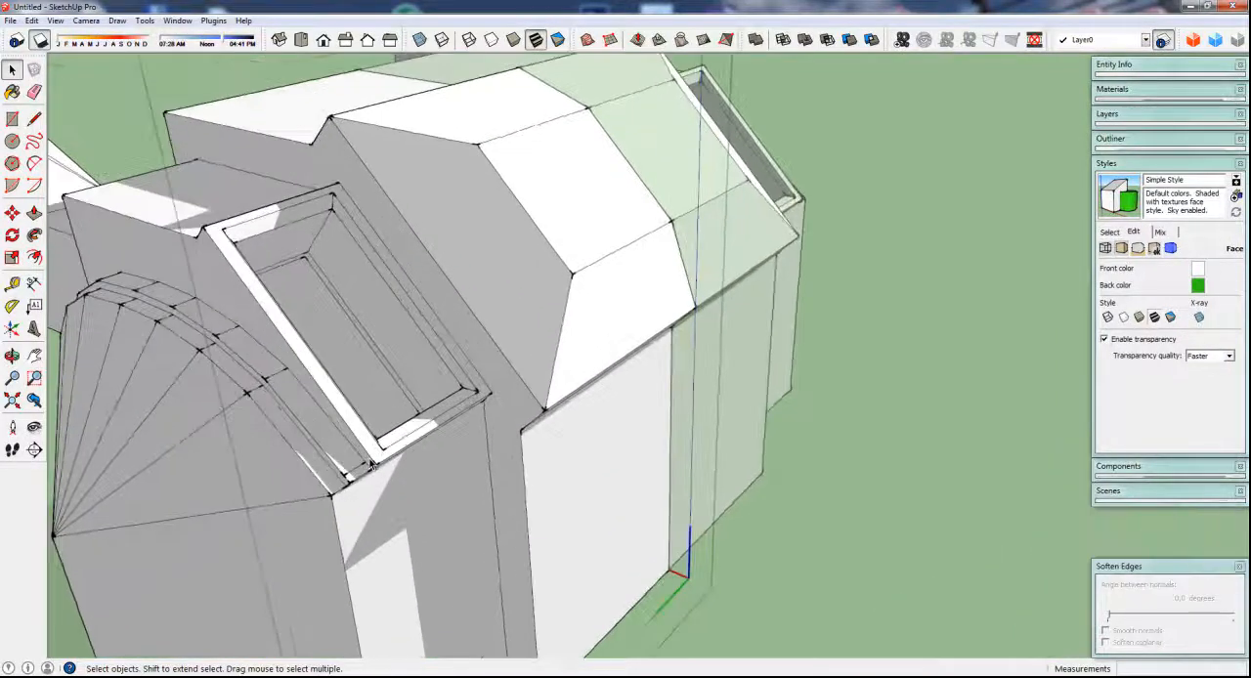
scroll(374, 475, down, 2)
mouse_move(371, 477)
middle_down()
mouse_move(442, 358)
mouse_move(202, 415)
mouse_move(357, 366)
middle_up()
scroll(358, 475, down, 2)
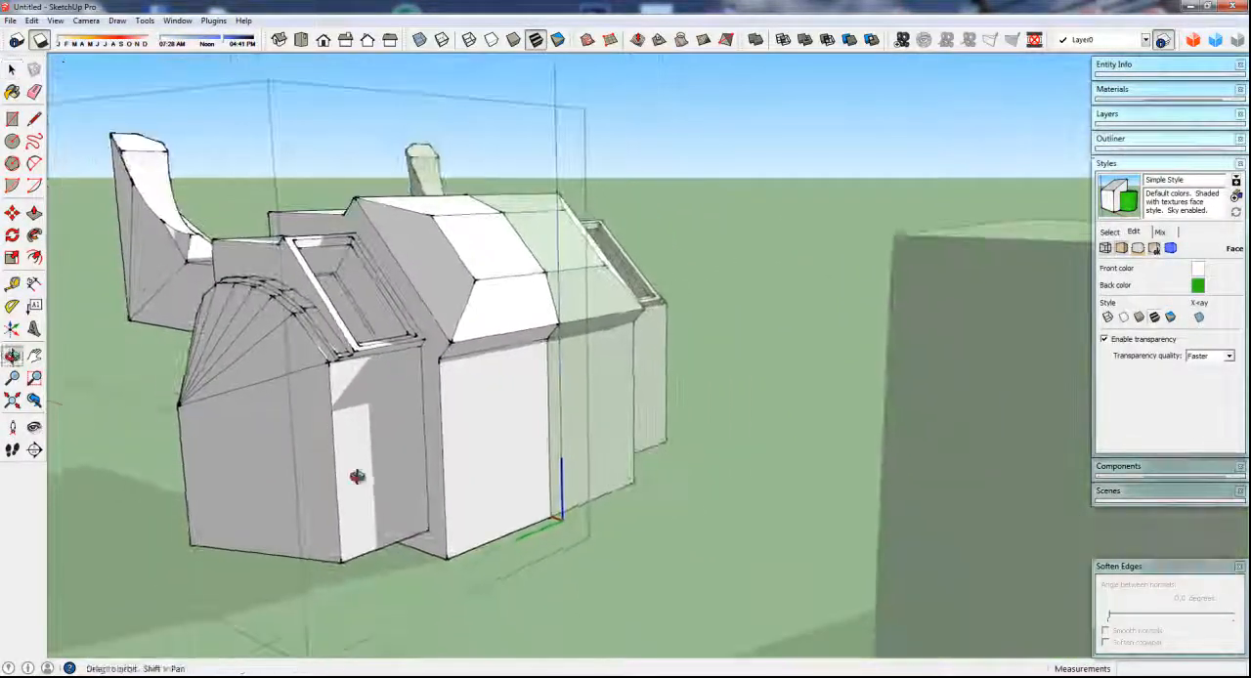
scroll(376, 490, up, 3)
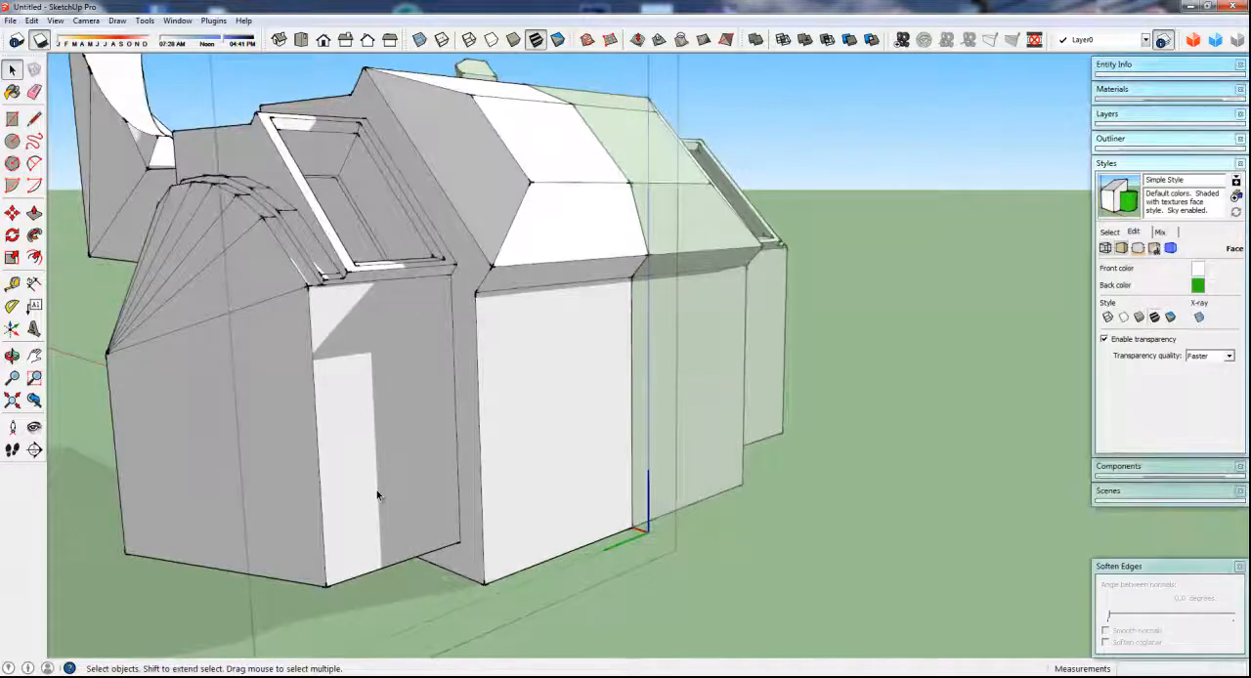
key(a)
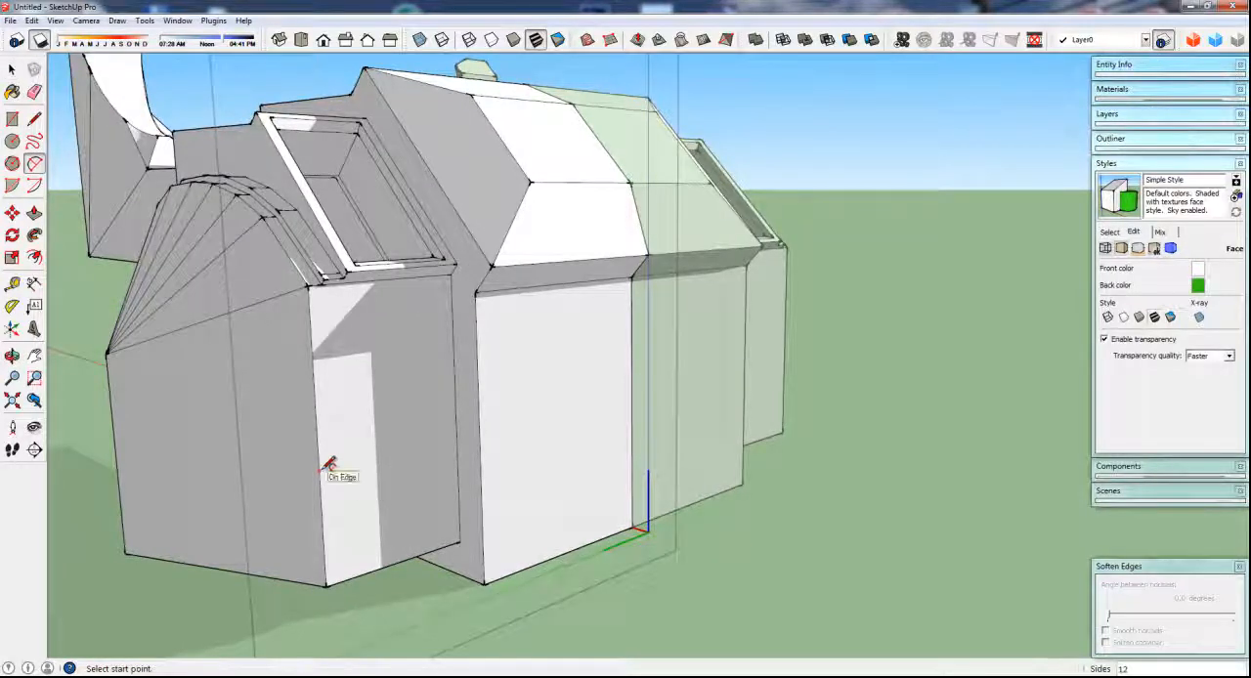
click(319, 471)
click(456, 437)
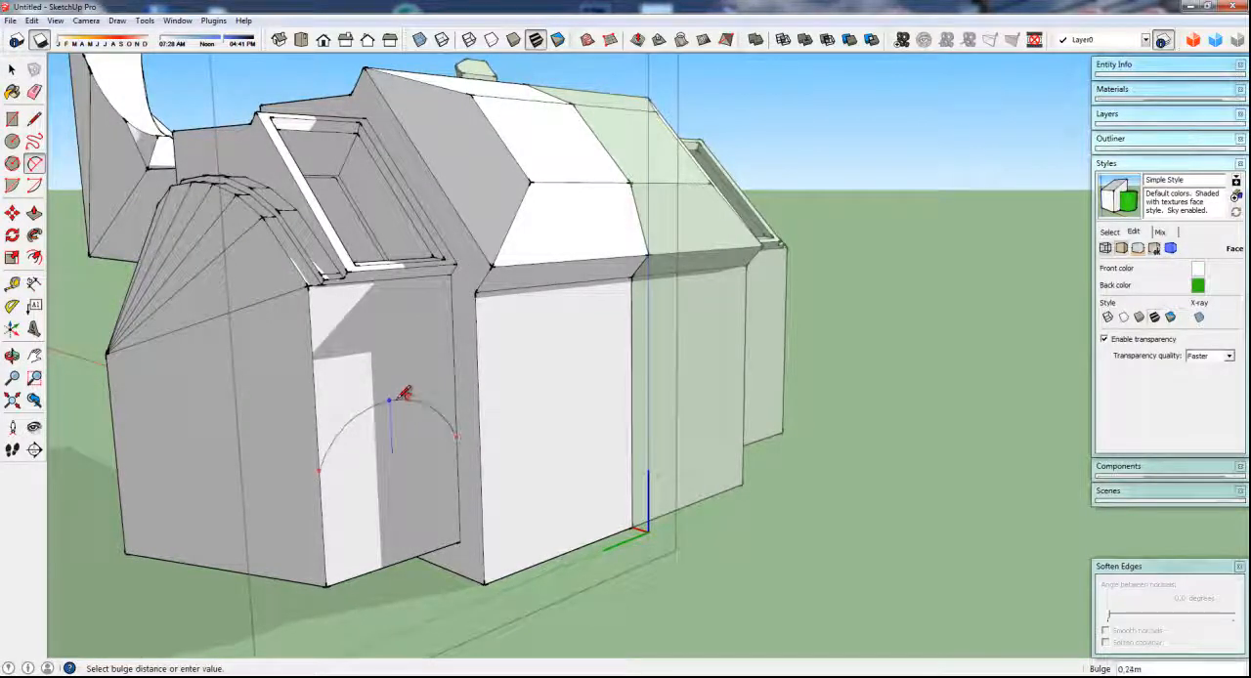
click(399, 414)
middle_drag(399, 475, 434, 509)
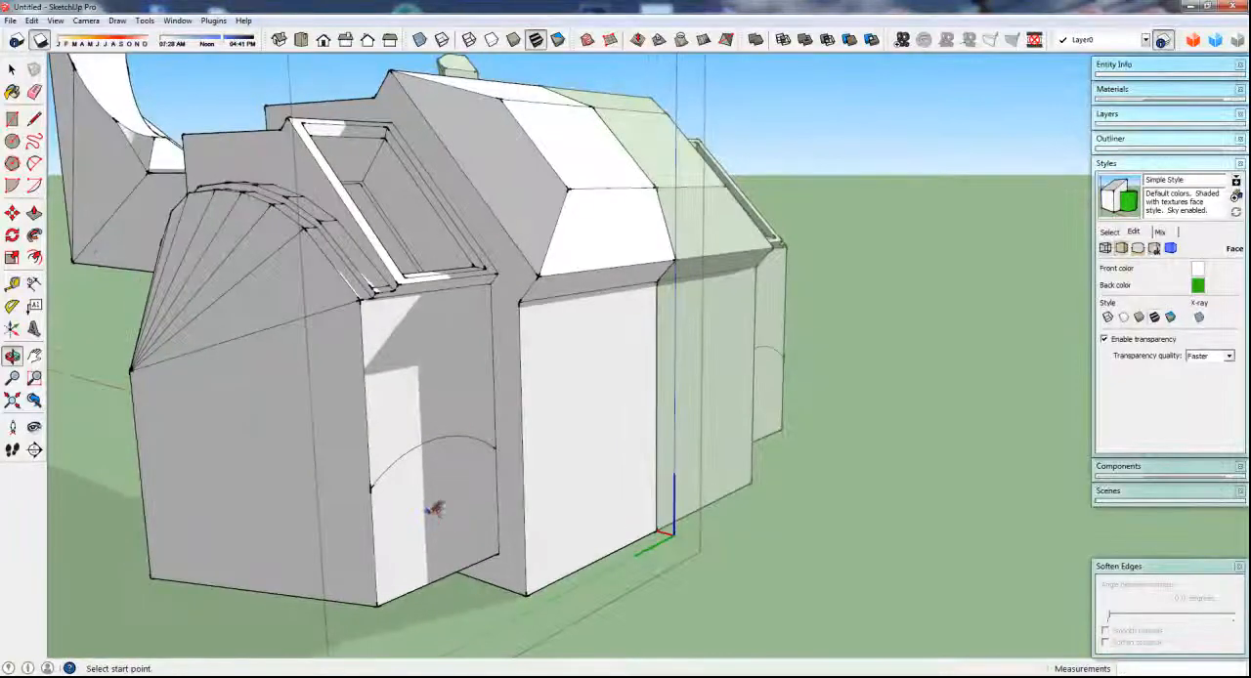
Extrude the face under the arc on the lower side wall outward by about 0.13 m
key(p)
click(436, 521)
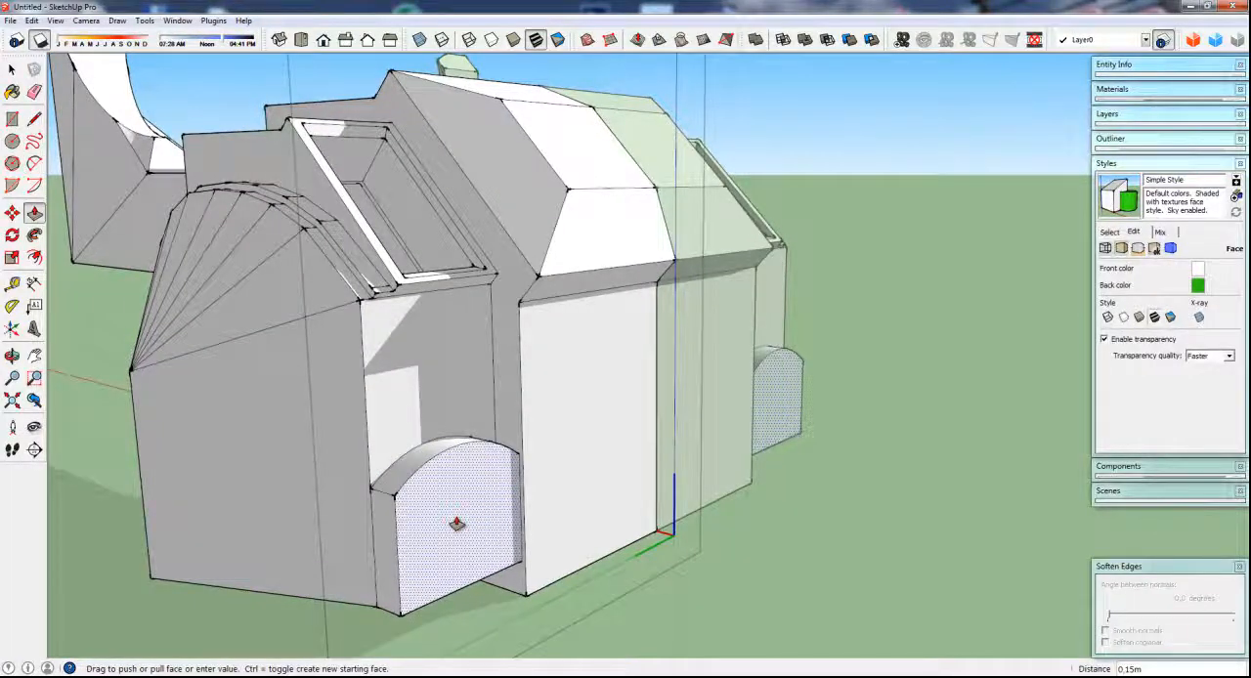
click(456, 525)
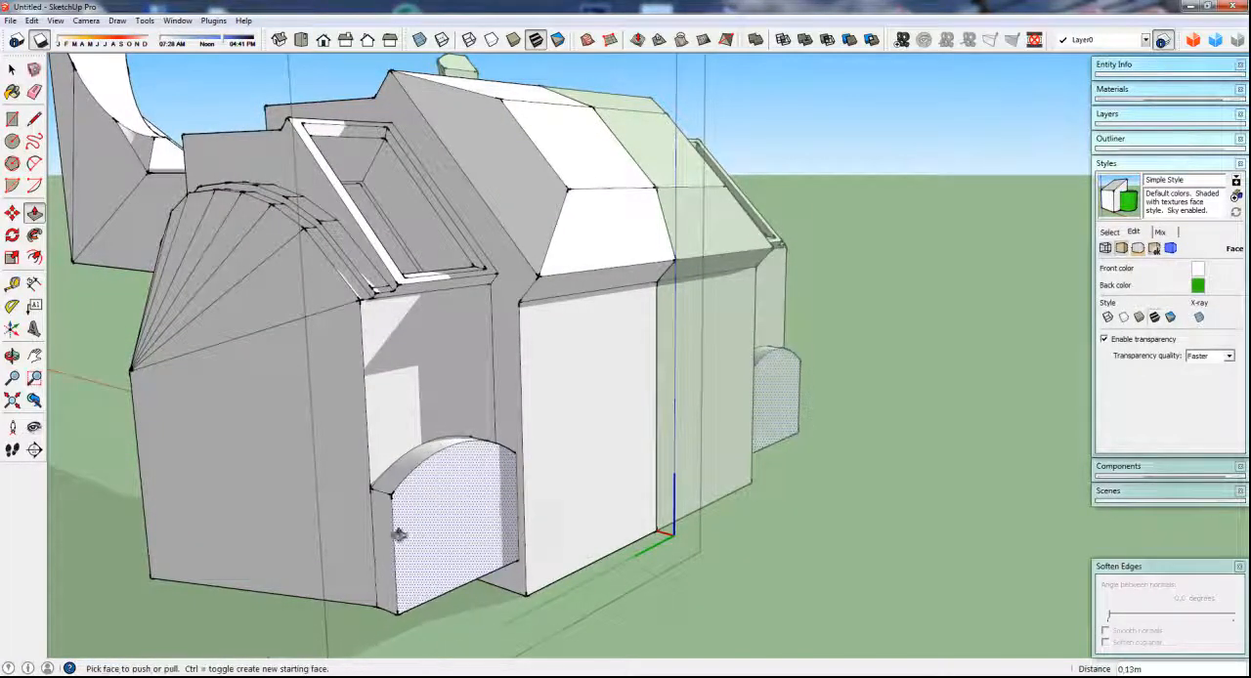
Move the bottom outer edge of the arched side block inward about 0.08 m to taper its face, and close the body component
middle_drag(400, 533, 459, 538)
scroll(461, 540, down, 1)
key(space)
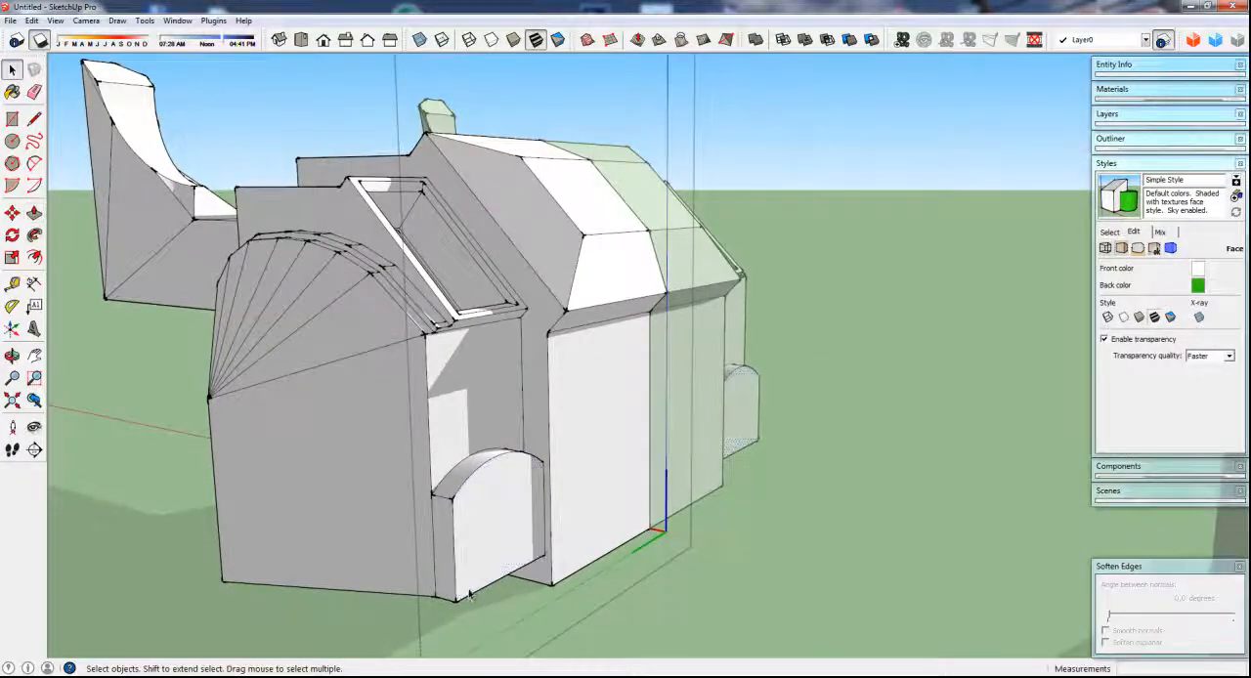
click(469, 594)
scroll(470, 598, up, 3)
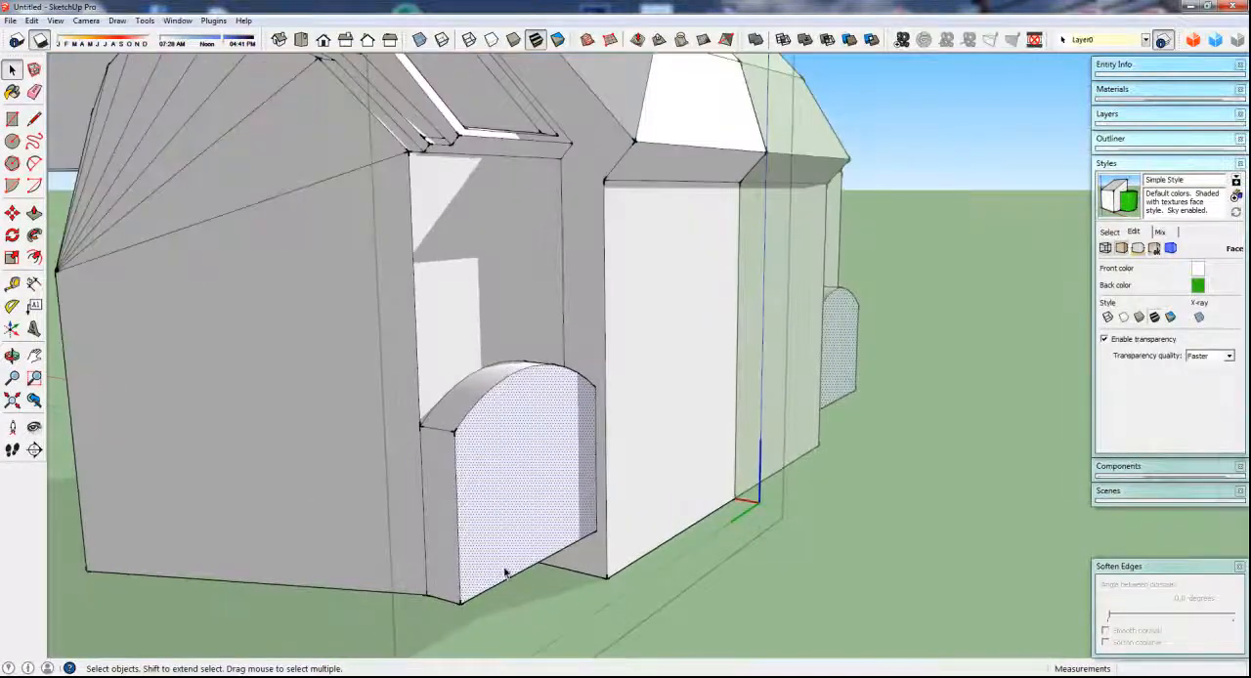
click(500, 590)
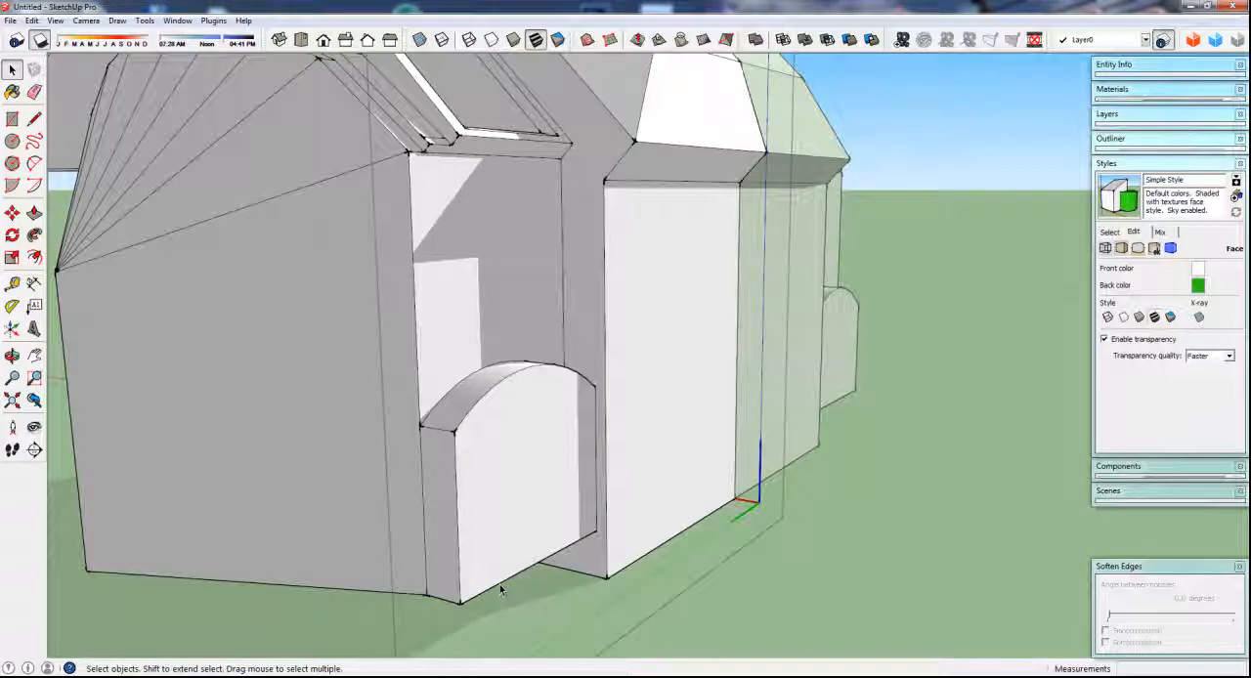
key(m)
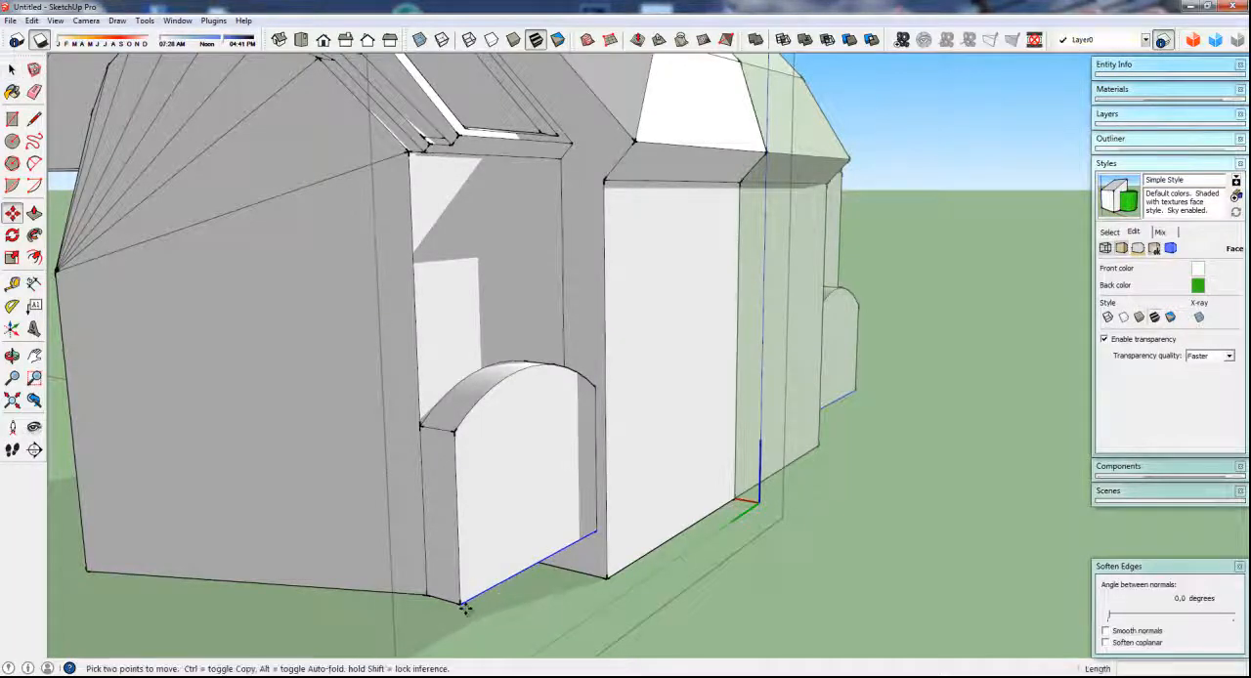
click(462, 606)
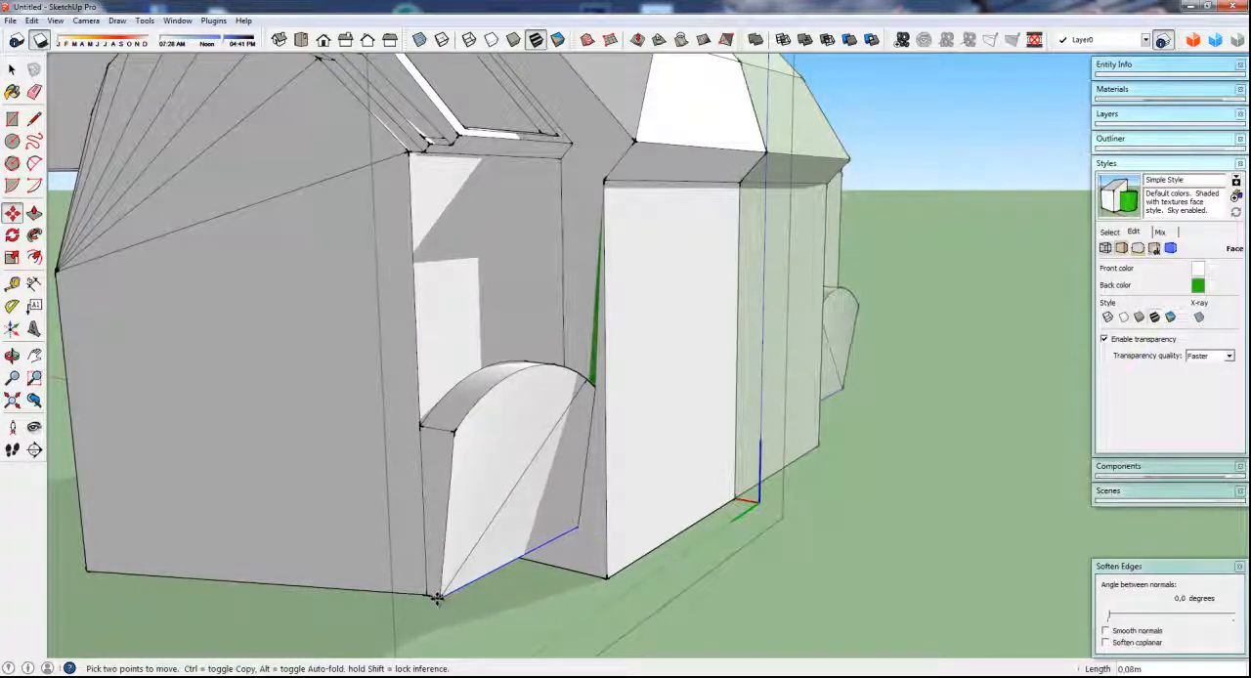
click(436, 598)
middle_drag(513, 550, 480, 550)
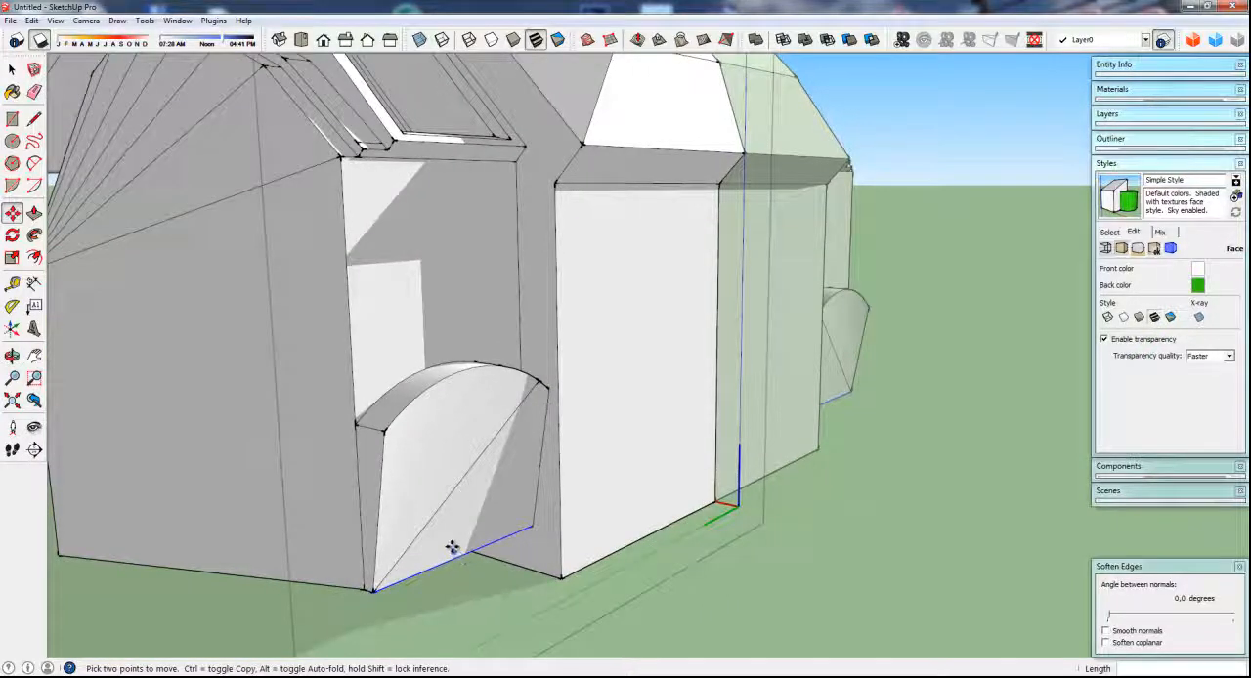
scroll(452, 547, down, 5)
middle_drag(327, 467, 413, 547)
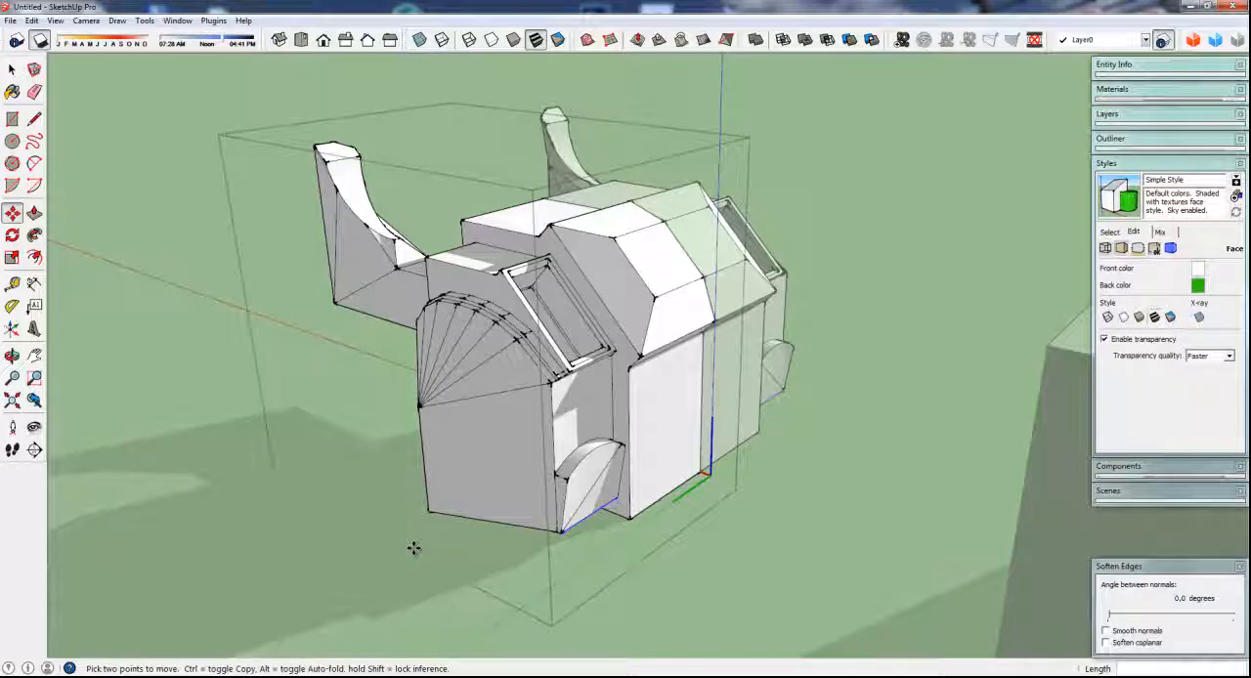
key(space)
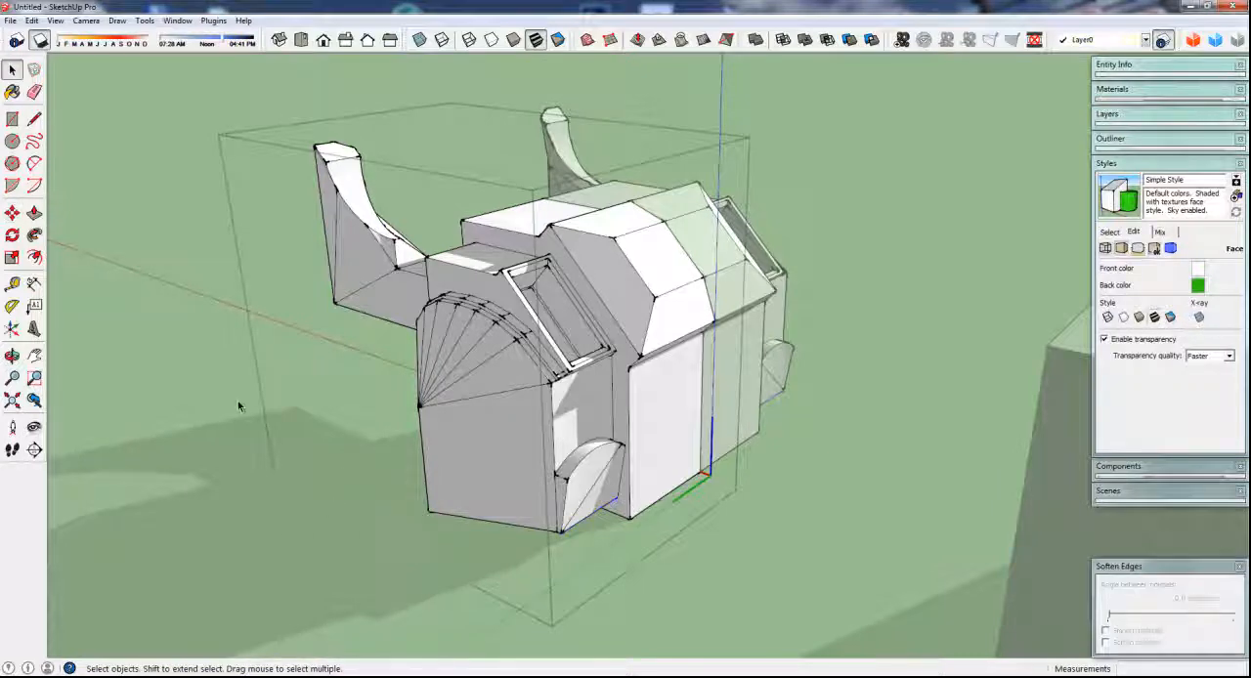
click(223, 427)
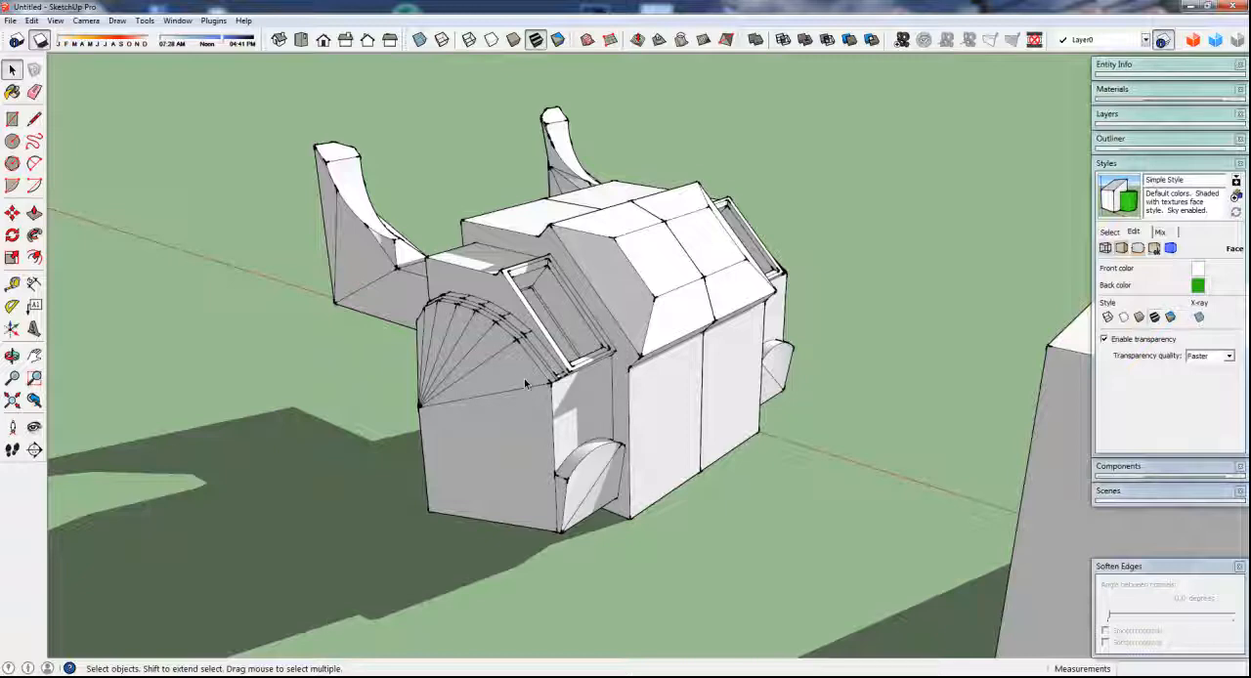
Examine the end section's arched ledges, sloped recess and tapered side block from several angles
middle_drag(506, 396, 477, 426)
scroll(491, 398, up, 3)
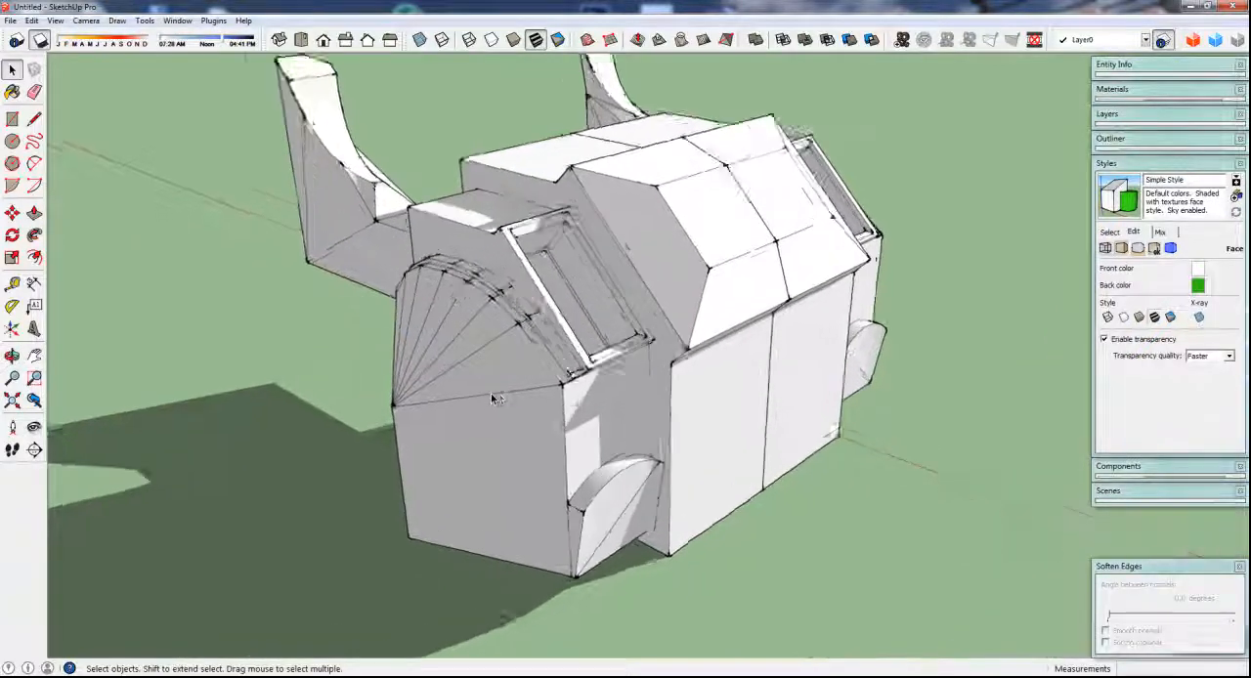
scroll(491, 392, up, 2)
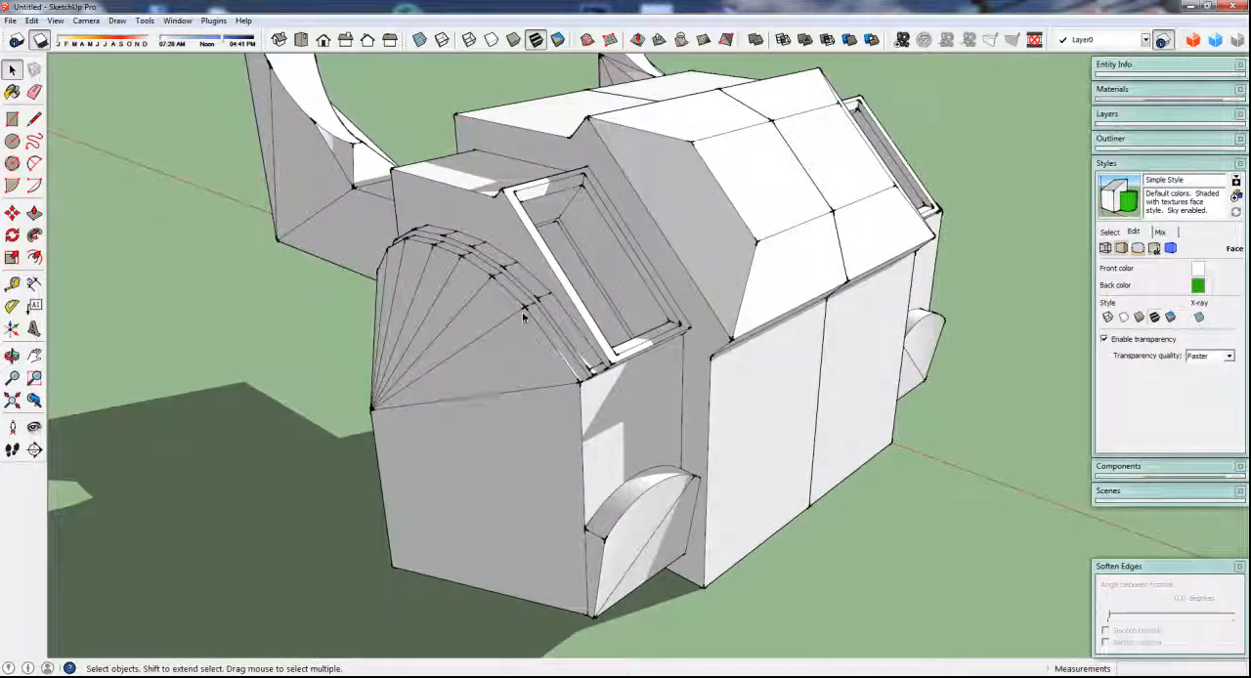
scroll(514, 419, down, 3)
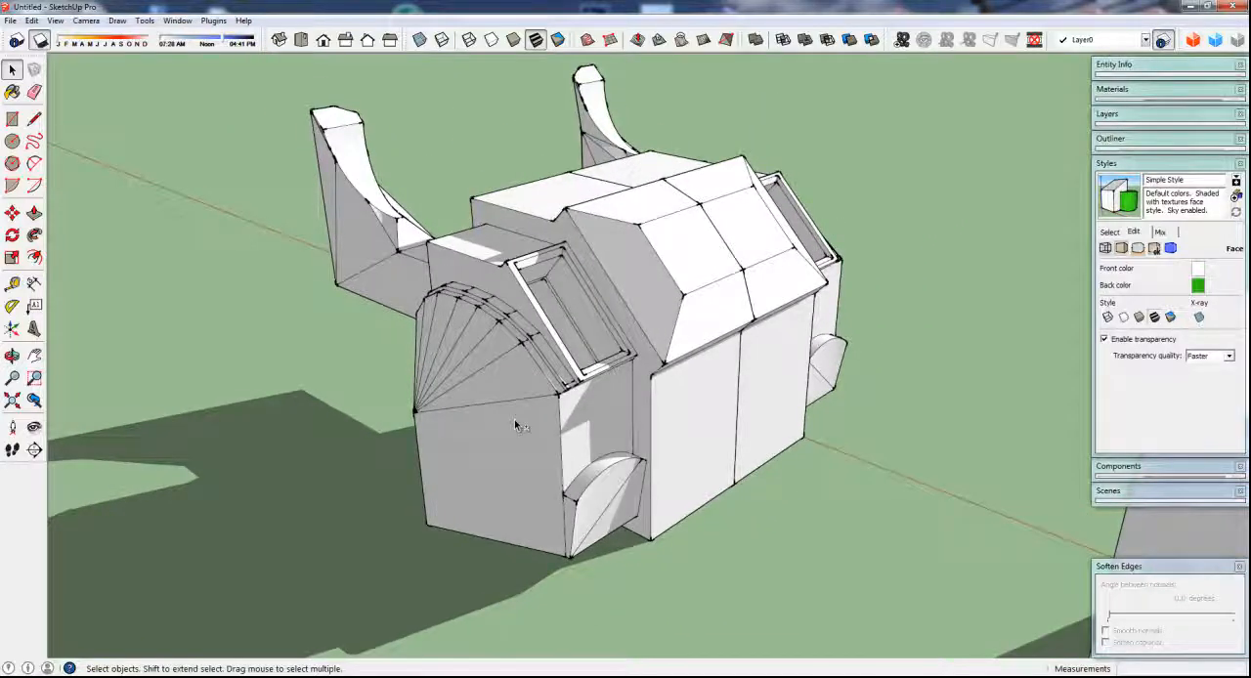
shift+middle_drag(514, 420, 495, 476)
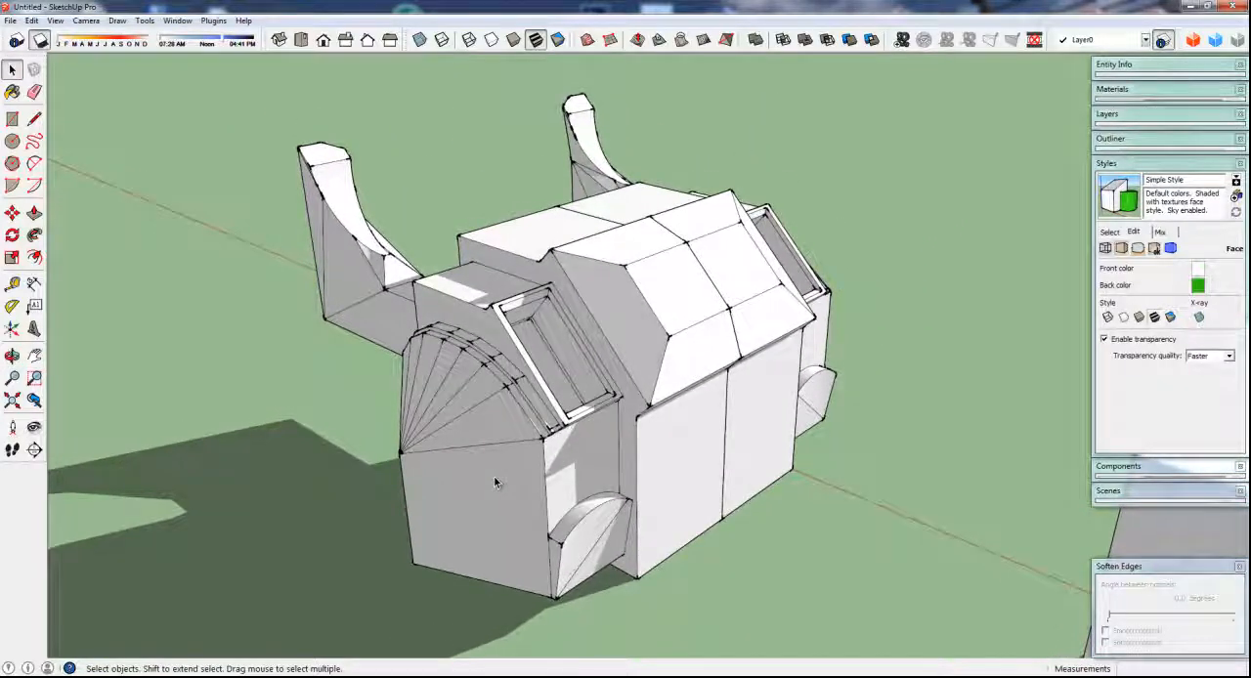
scroll(493, 476, up, 1)
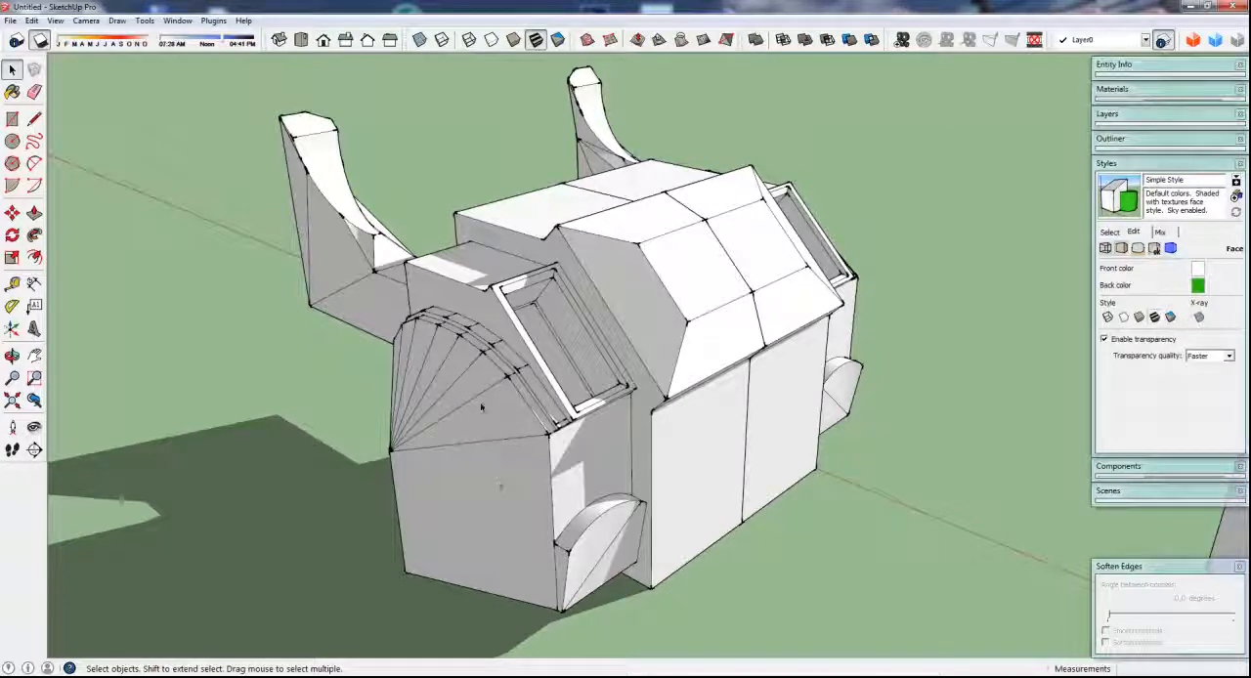
scroll(450, 301, up, 3)
scroll(450, 301, down, 2)
middle_drag(450, 301, 475, 299)
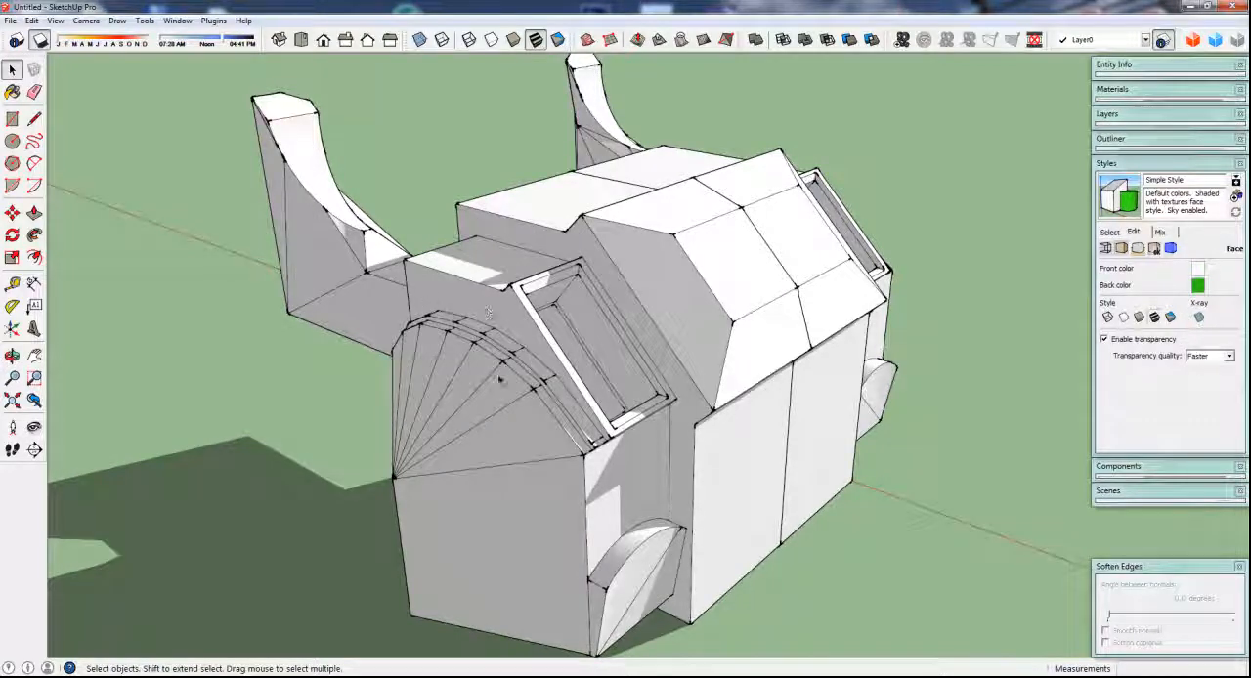
middle_drag(499, 380, 501, 345)
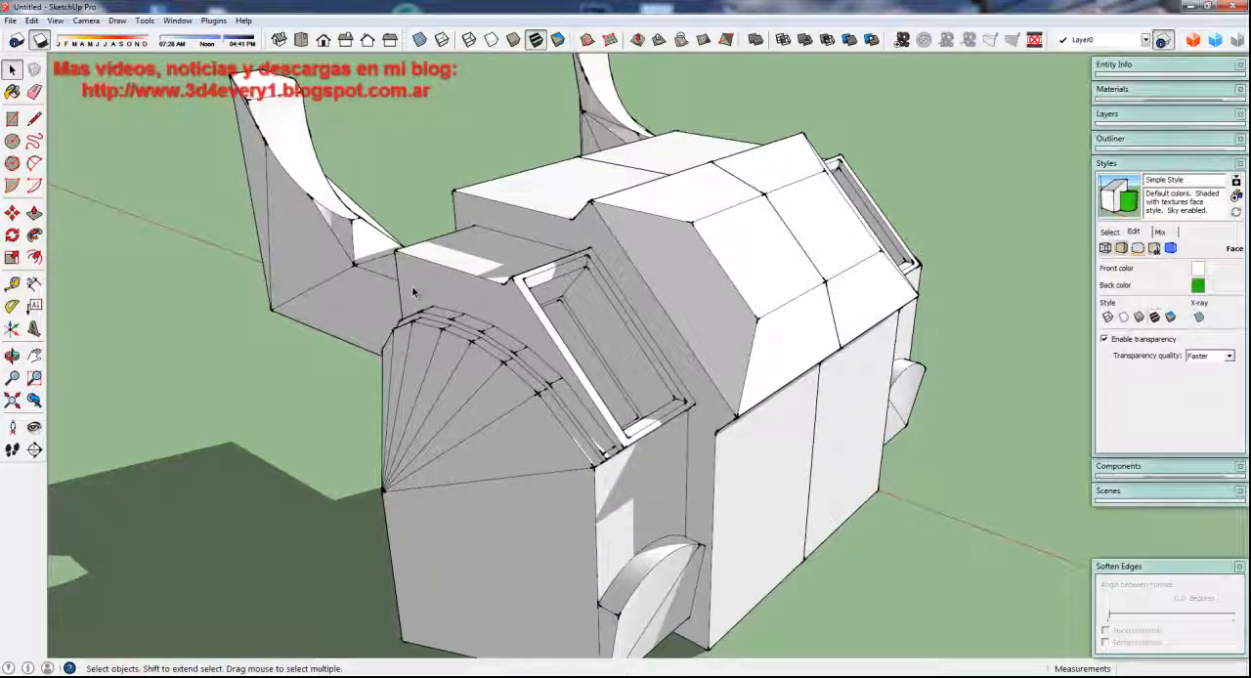
scroll(412, 285, down, 3)
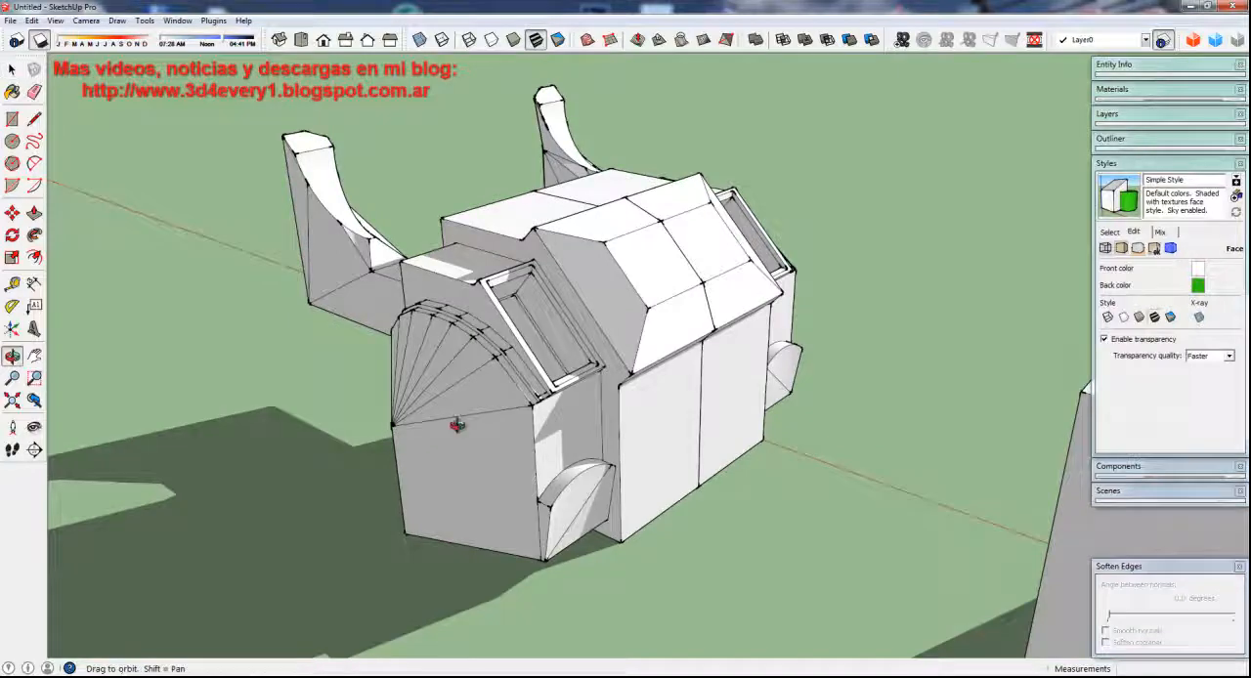
drag(456, 425, 562, 437)
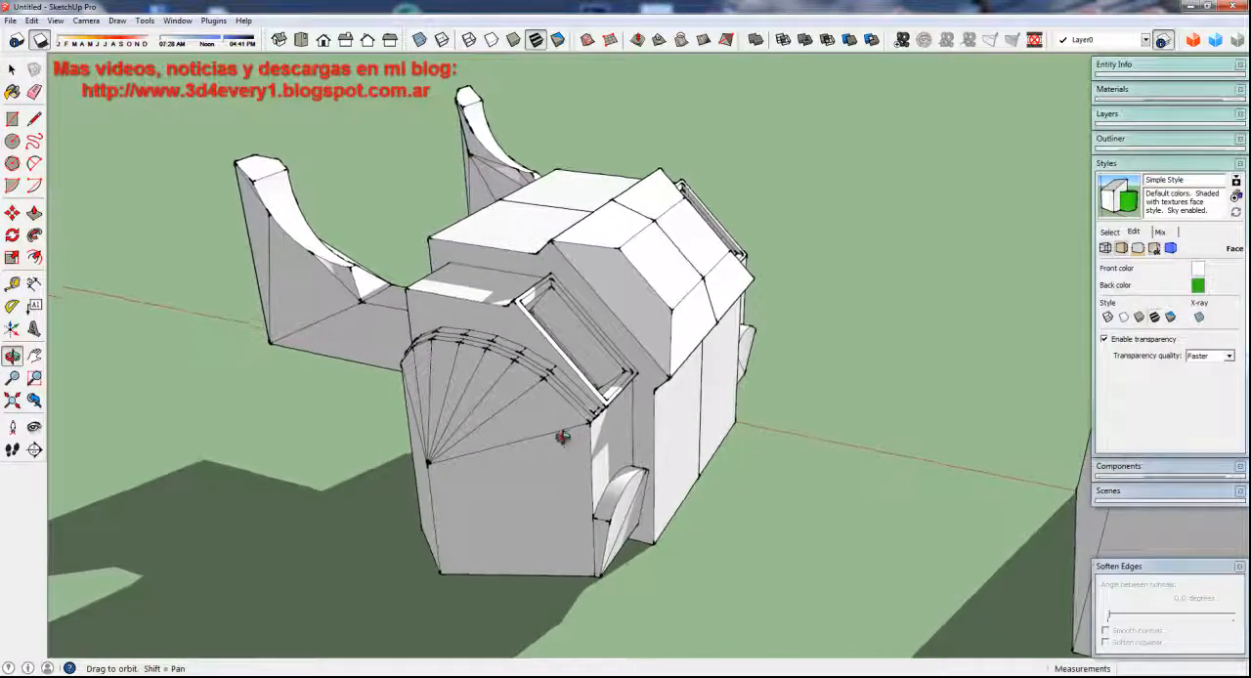
middle_drag(562, 436, 547, 430)
Draw three lines across the end face above the arch, from its upper outer vertices to the top edge, the last ending at the corner
scroll(461, 309, up, 5)
middle_drag(460, 310, 588, 342)
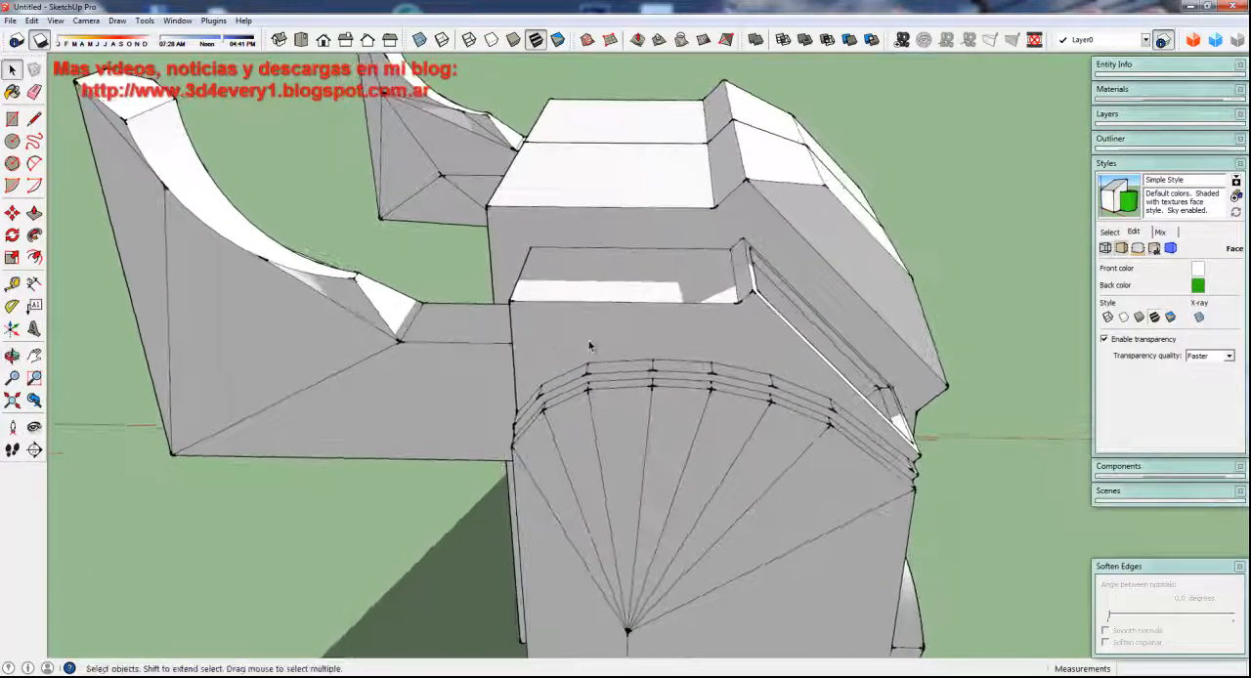
scroll(588, 344, up, 2)
key(l)
click(589, 364)
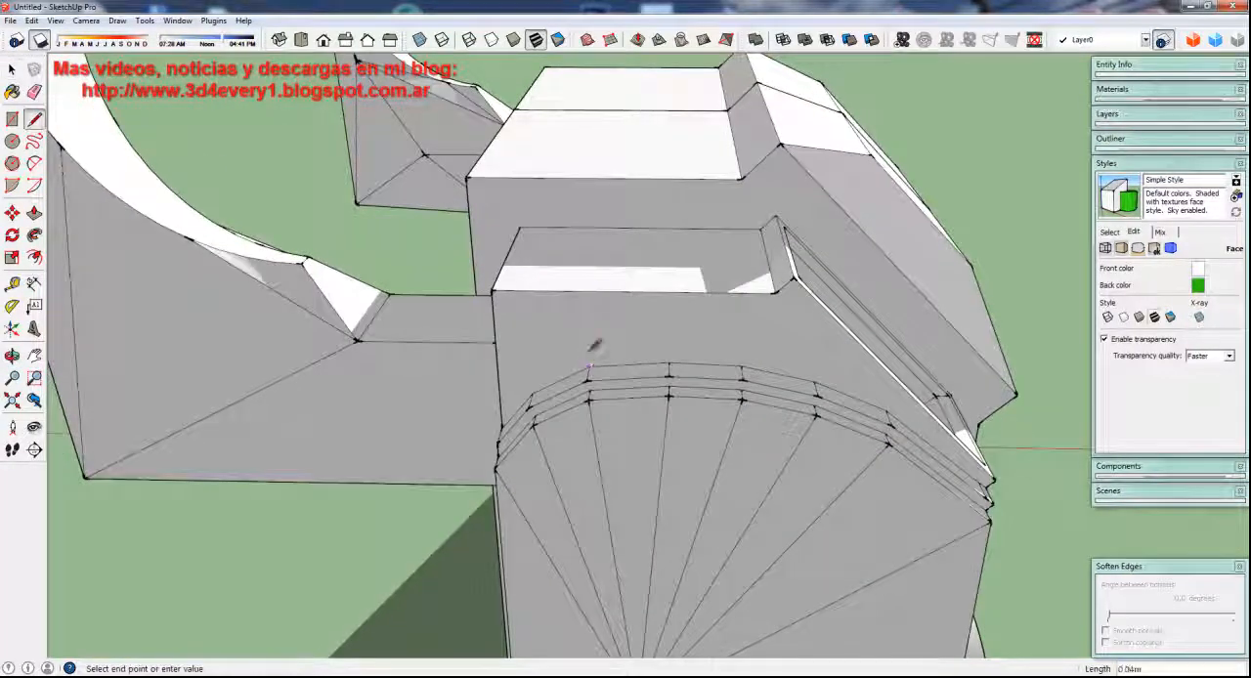
click(567, 291)
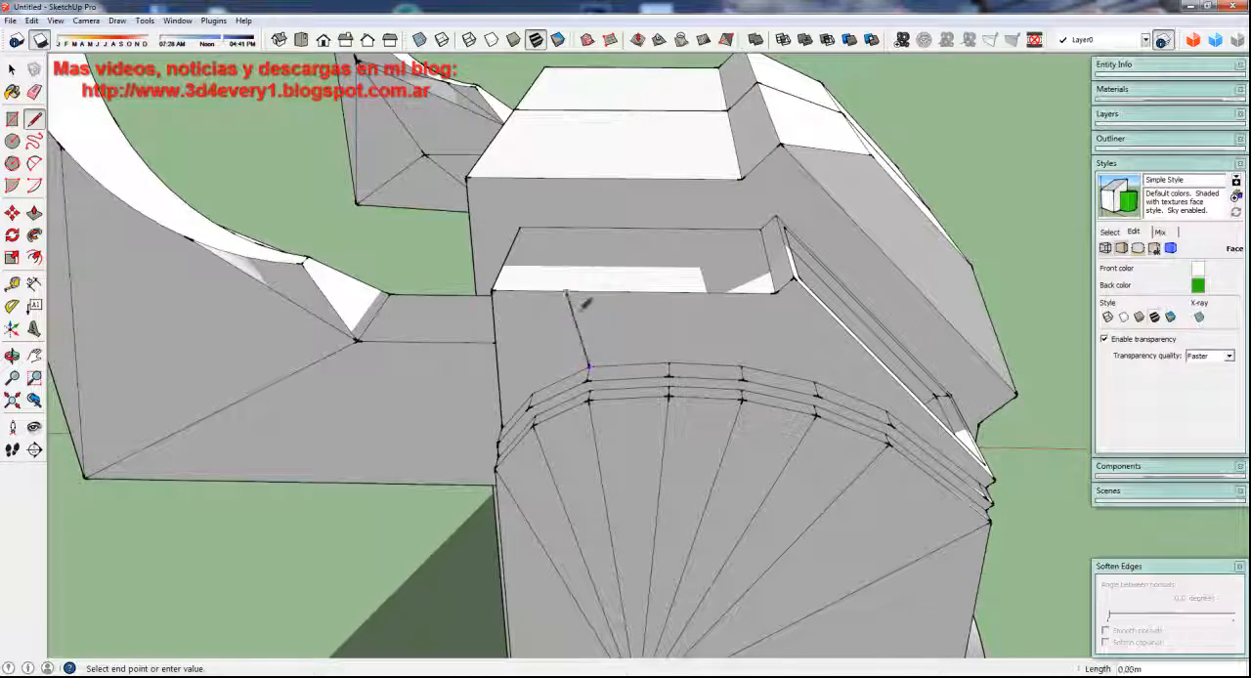
click(670, 368)
click(670, 292)
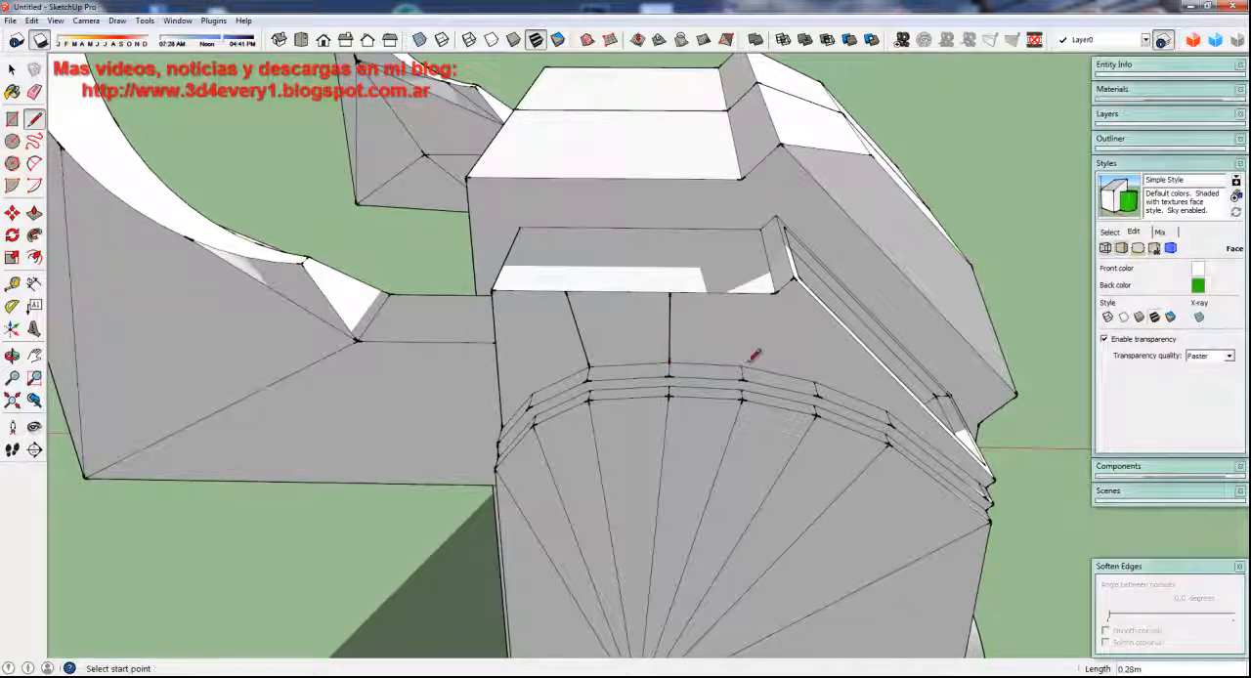
click(743, 367)
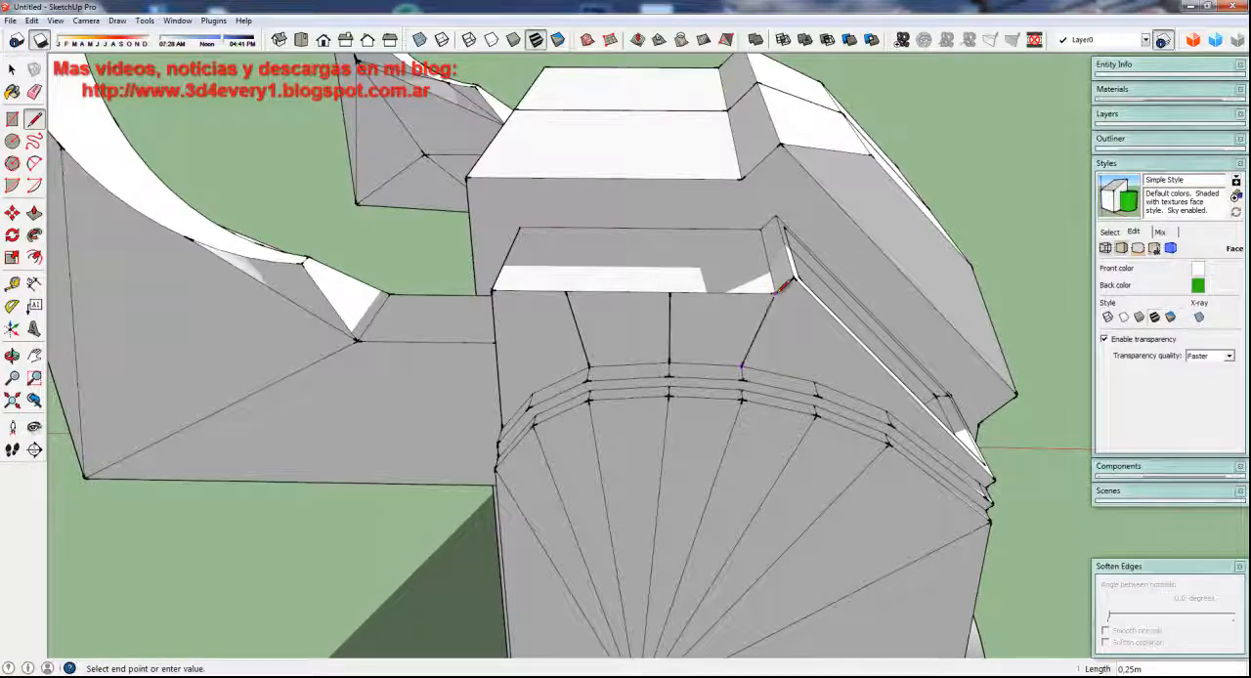
Draw a fourth line from the next lower outer vertex of the arch to the vertical side edge of the end face
key(o)
drag(668, 346, 710, 386)
middle_drag(711, 386, 637, 430)
scroll(625, 440, up, 2)
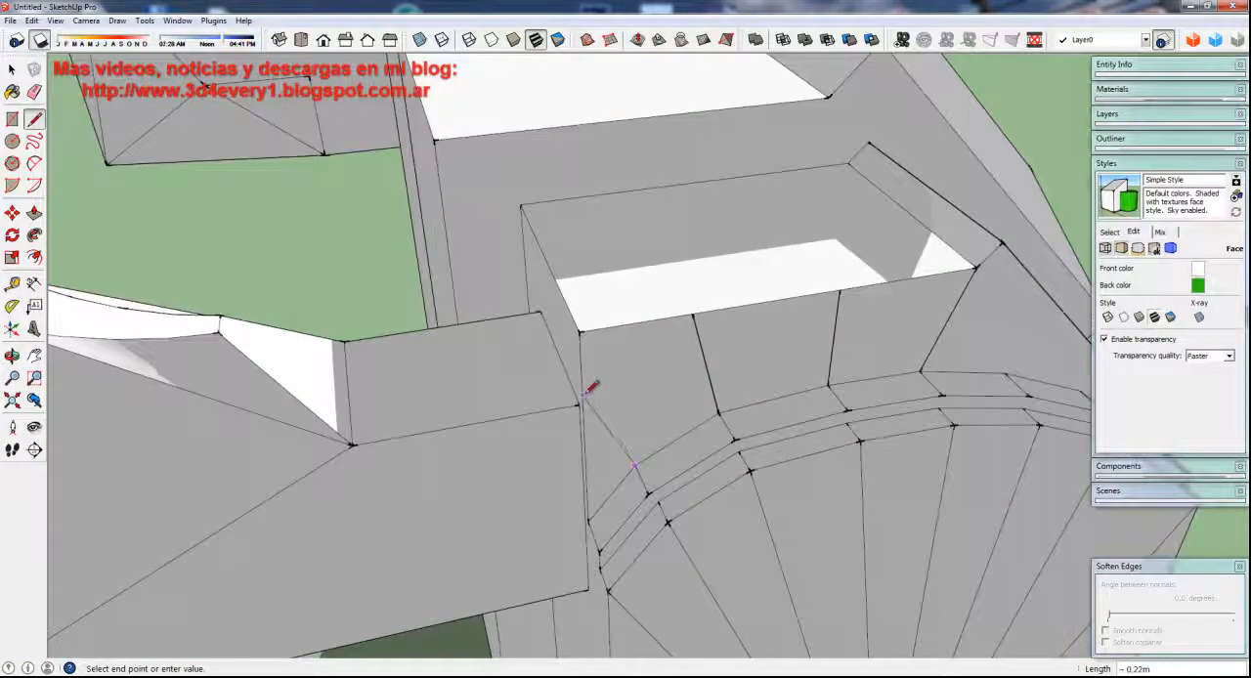
middle_drag(592, 388, 732, 368)
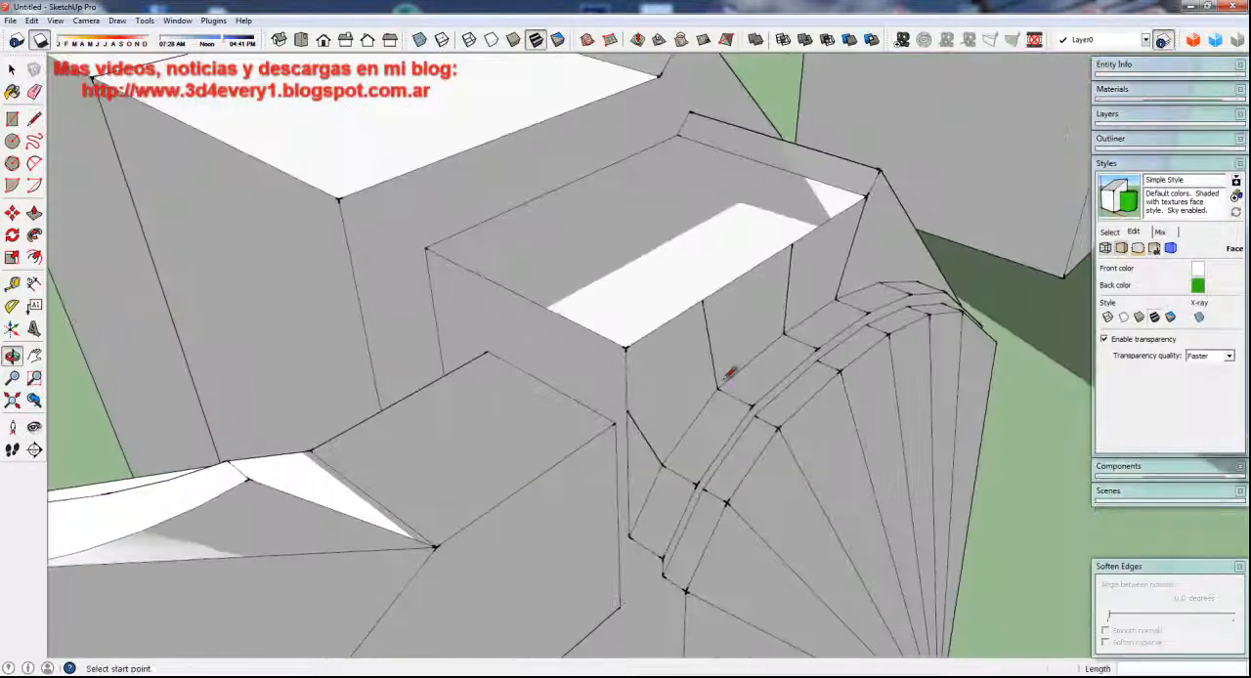
Cut the four dividing lines above the arch and paste them in place inside the body component
key(p)
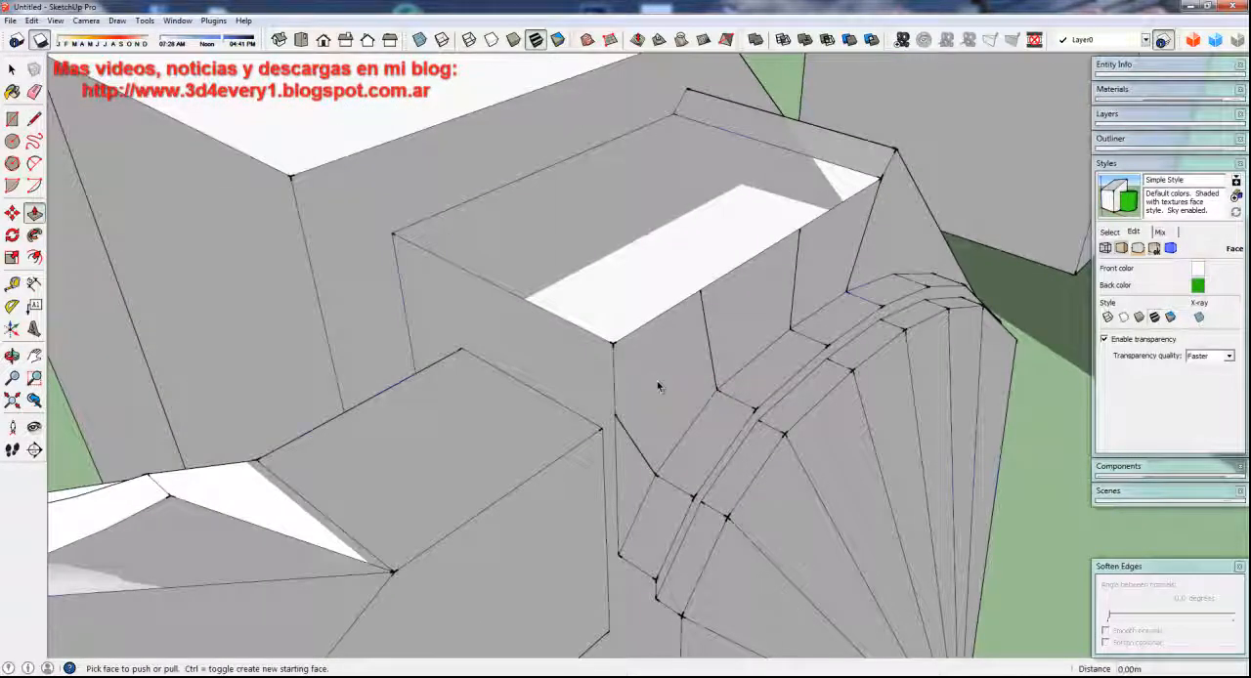
key(space)
key(ctrl+a)
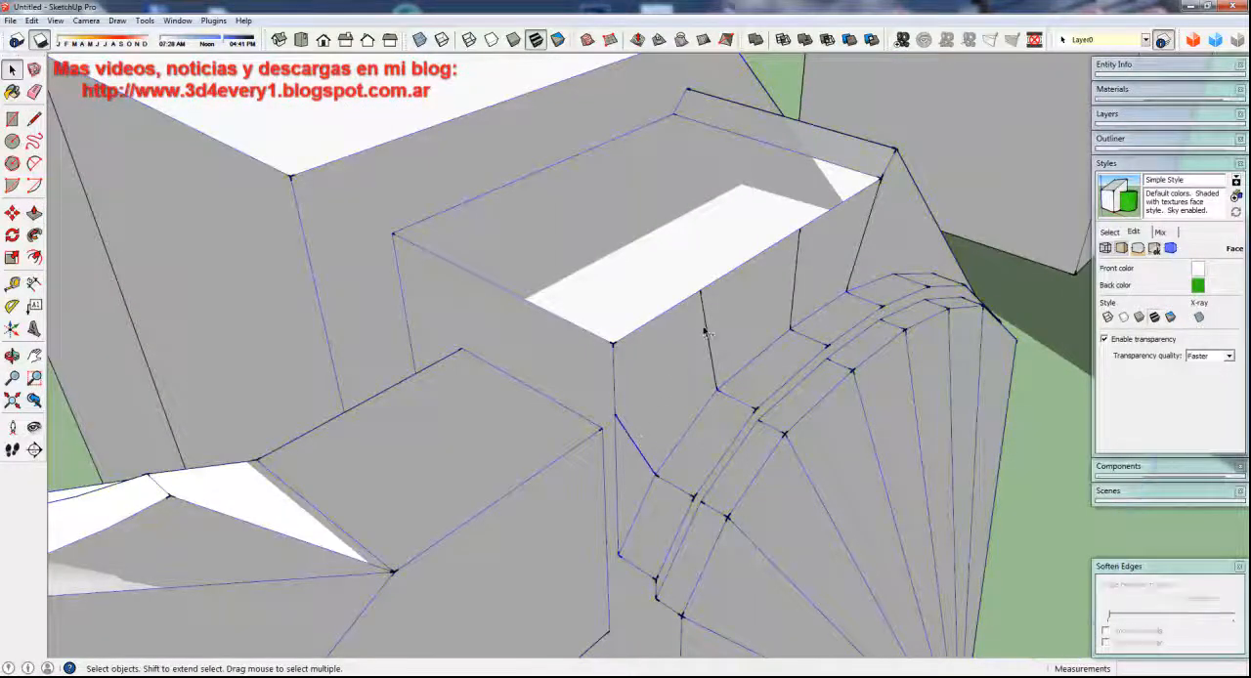
click(706, 332)
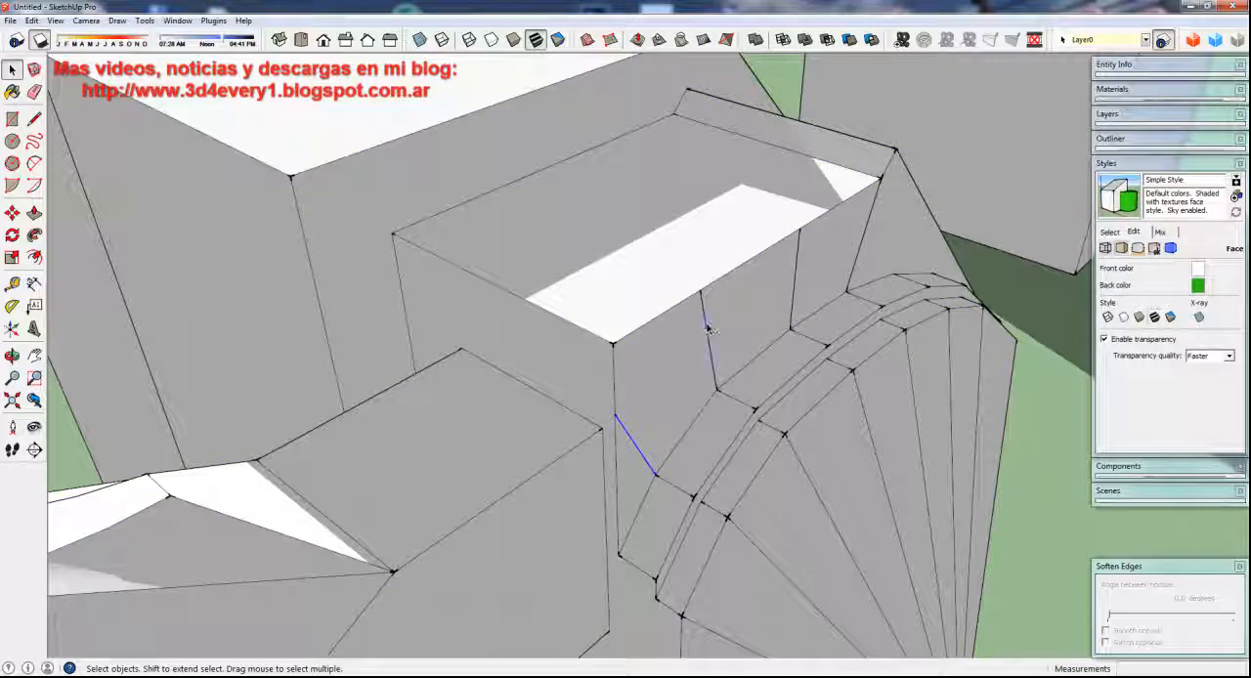
ctrl+click(853, 265)
key(Delete)
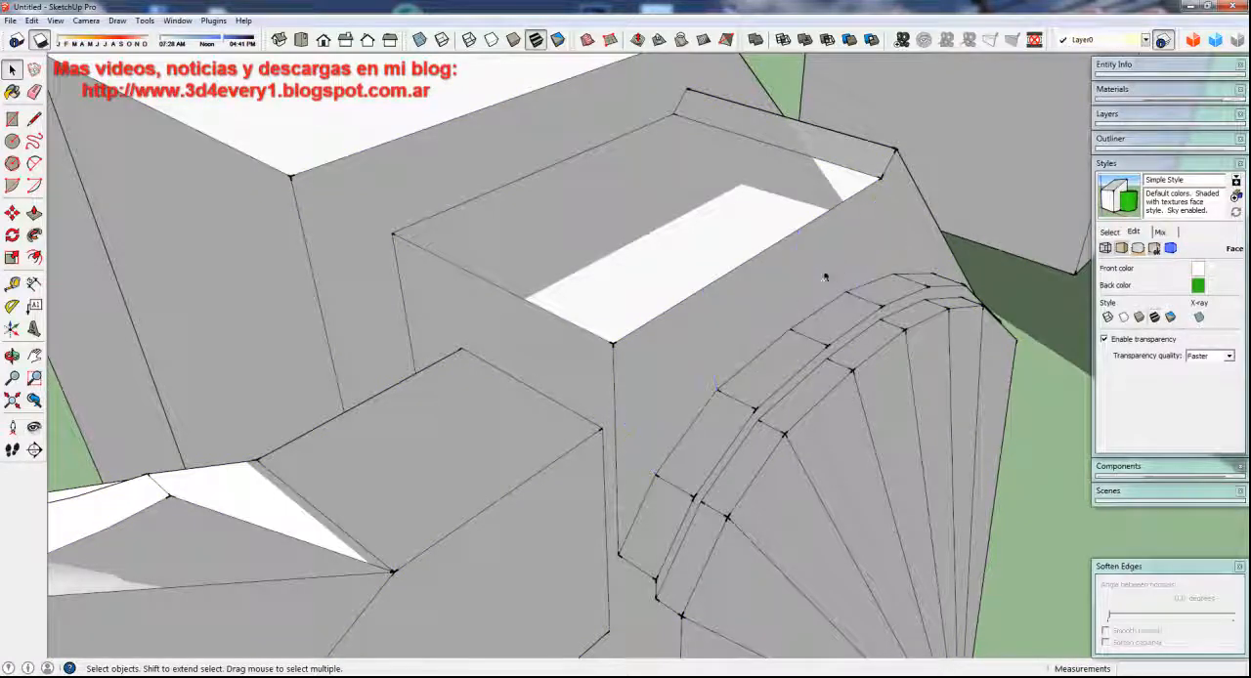
double_click(763, 288)
click(39, 19)
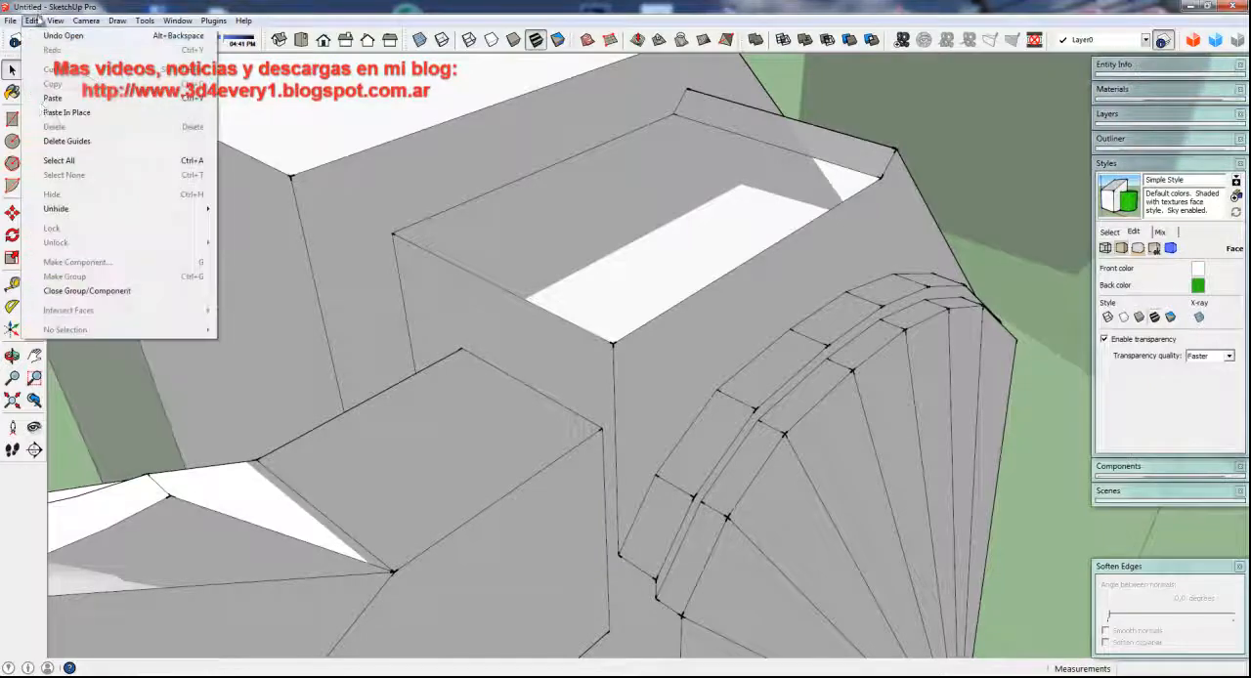
click(61, 114)
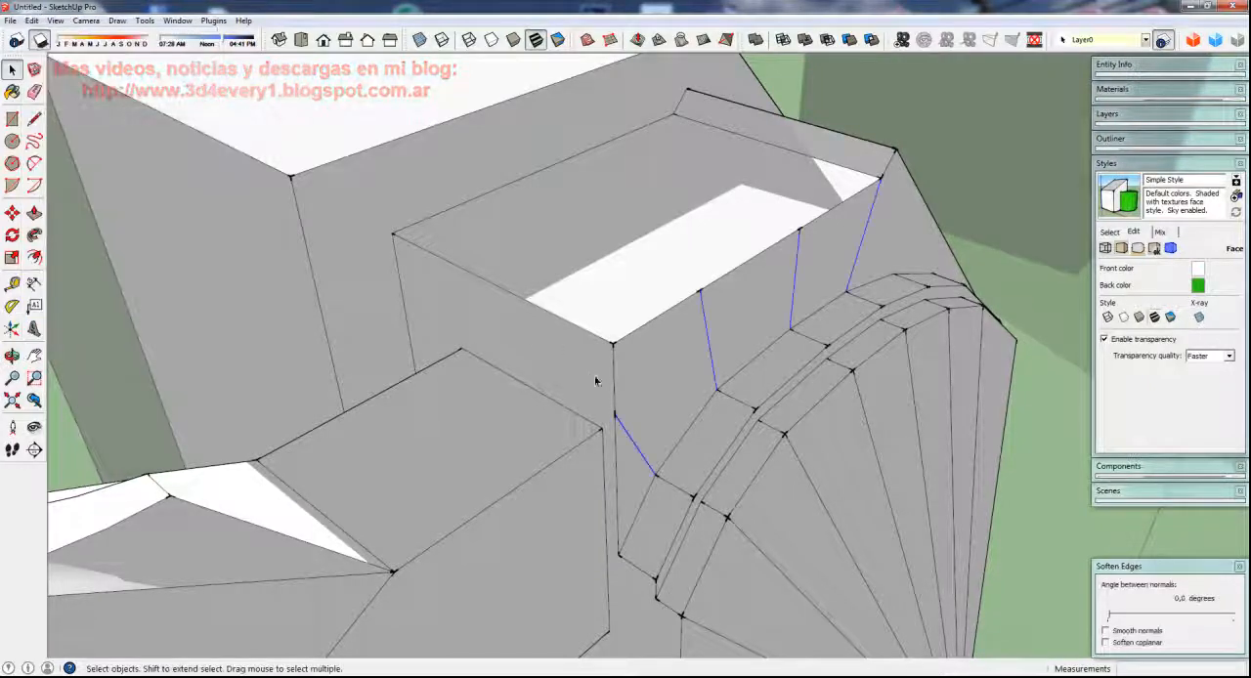
Push the corner panel above the arch, between the two dividing lines nearest the side arm, inward by about 0.18 m
click(660, 378)
key(p)
click(662, 378)
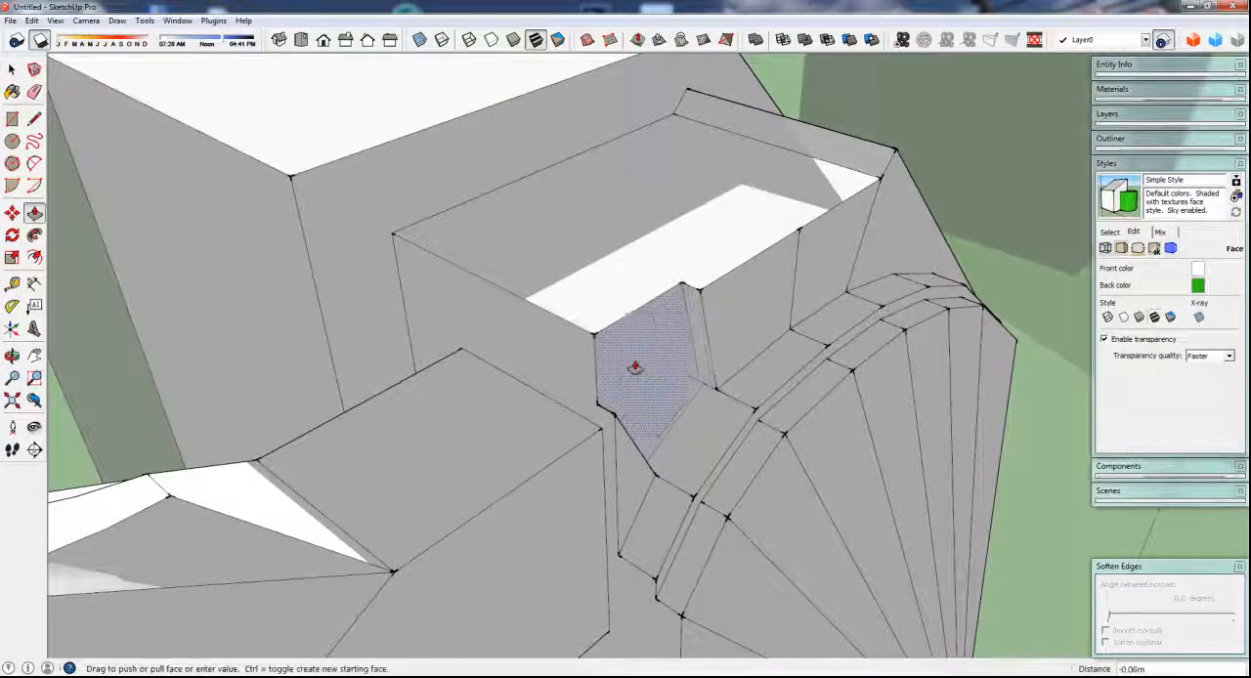
click(586, 340)
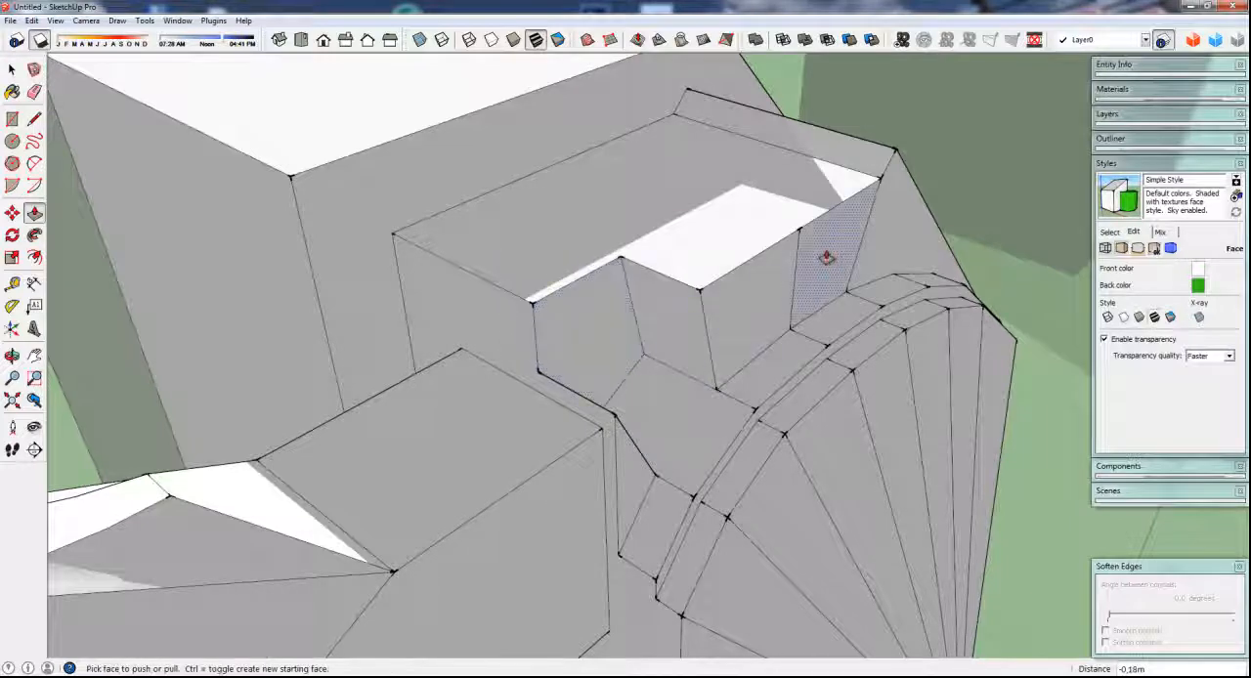
Push the panel above the arch farthest from the side arm inward by about 0.04 m
click(759, 192)
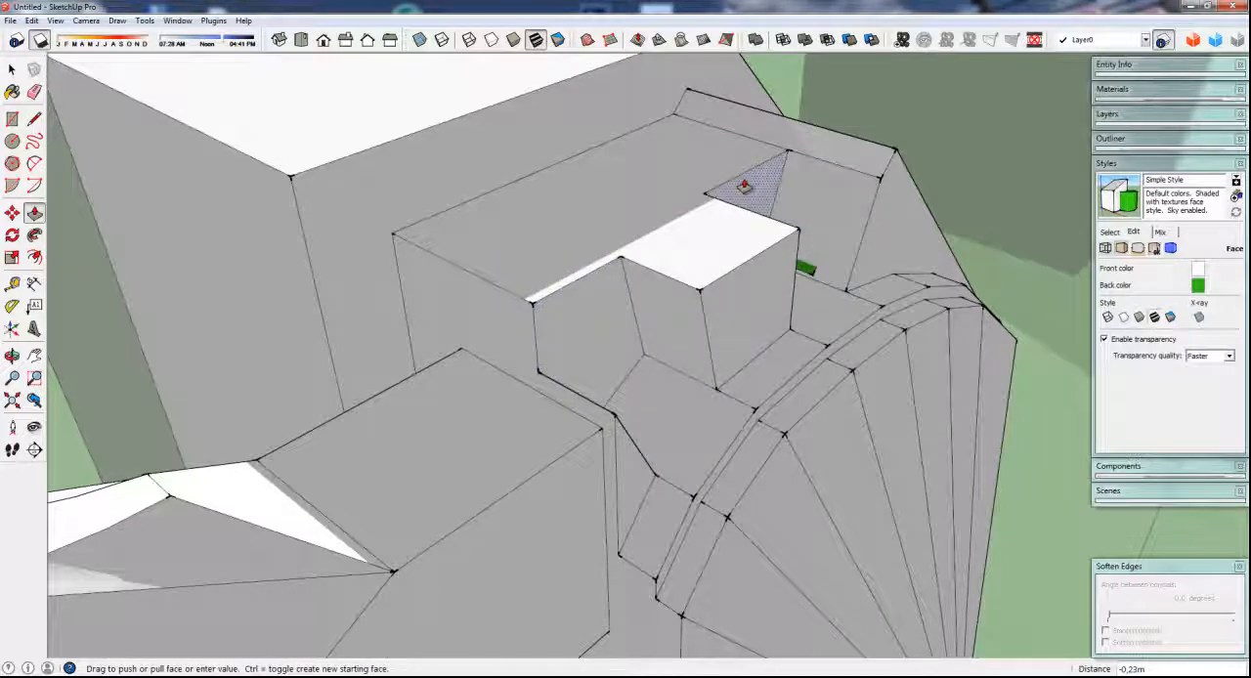
click(804, 218)
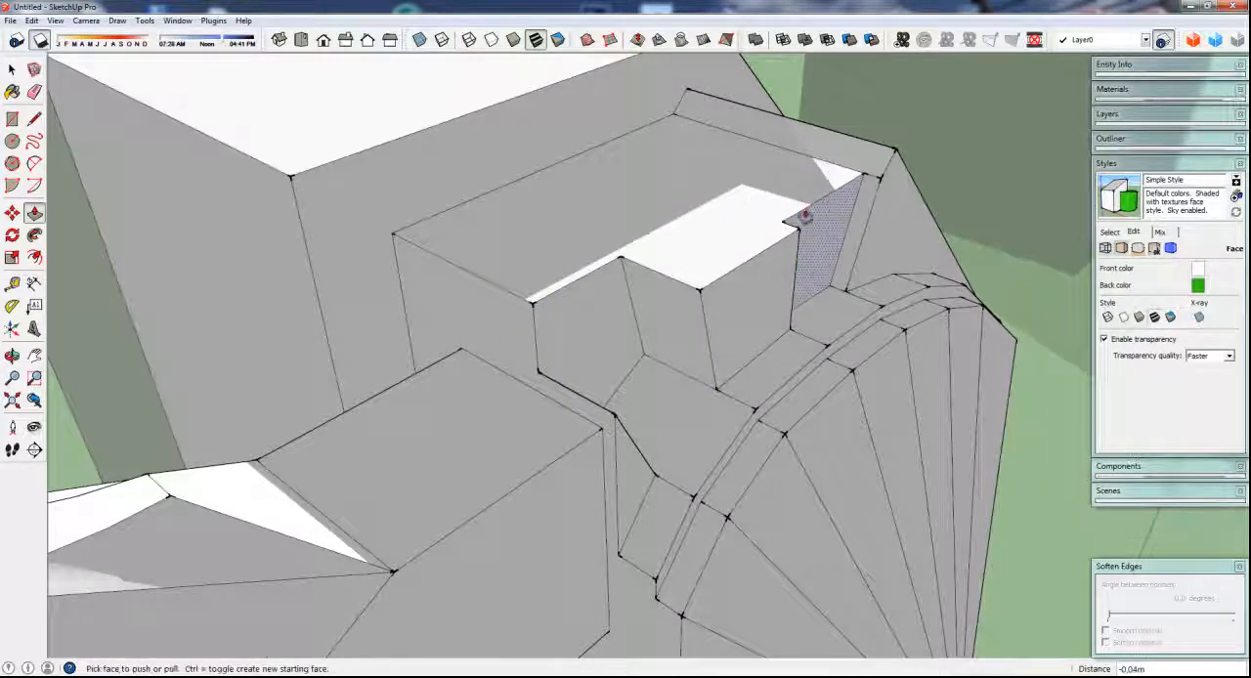
middle_drag(804, 218, 517, 550)
key(space)
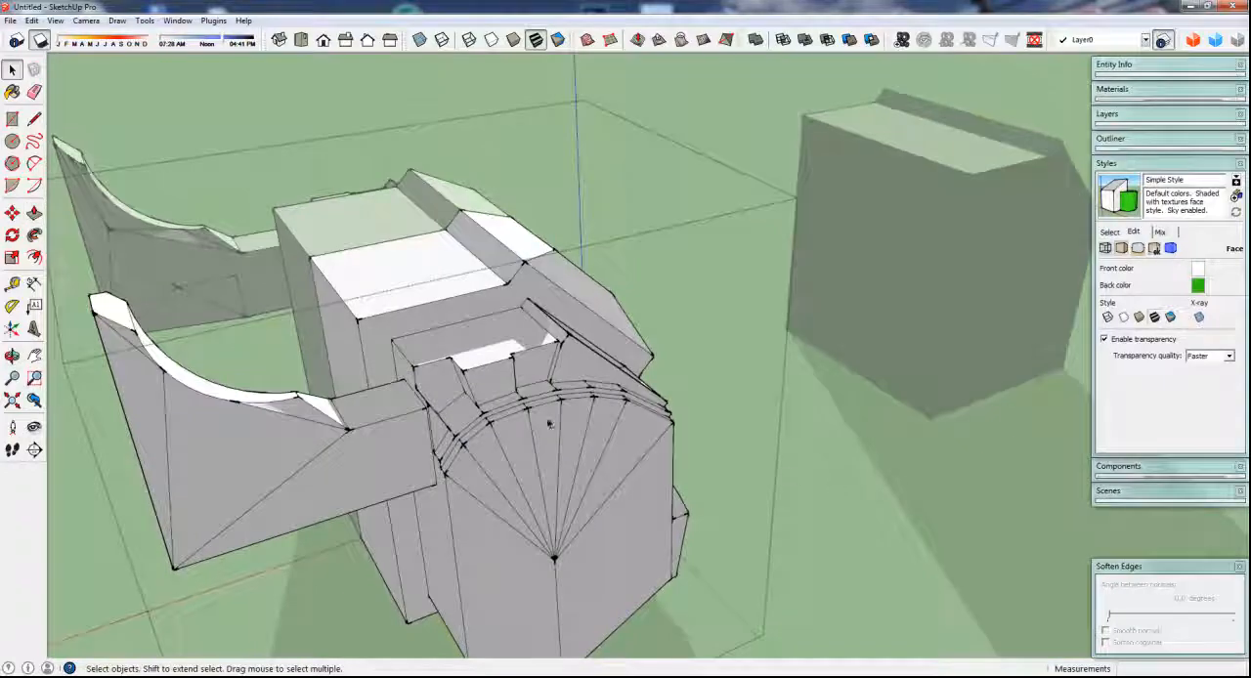
Close the body component and examine the whole model from several sides, including the mirrored half and the recessed panels above the arch
scroll(460, 401, up, 3)
scroll(460, 374, up, 1)
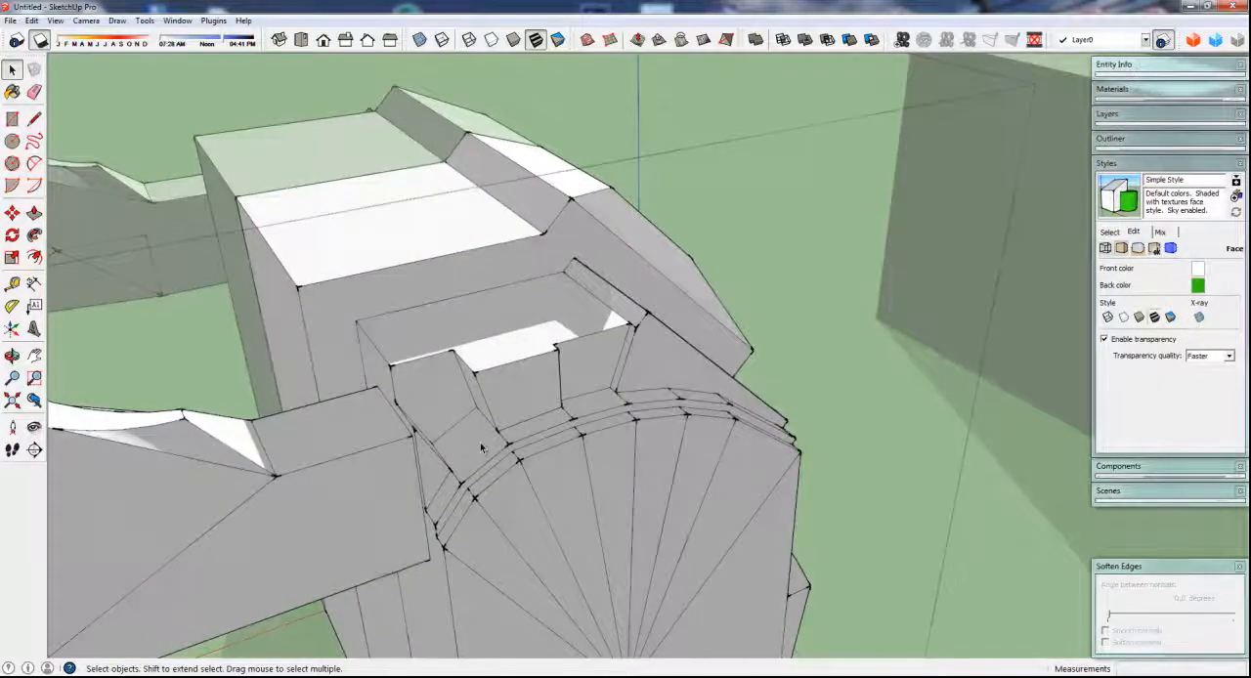
middle_drag(563, 391, 578, 440)
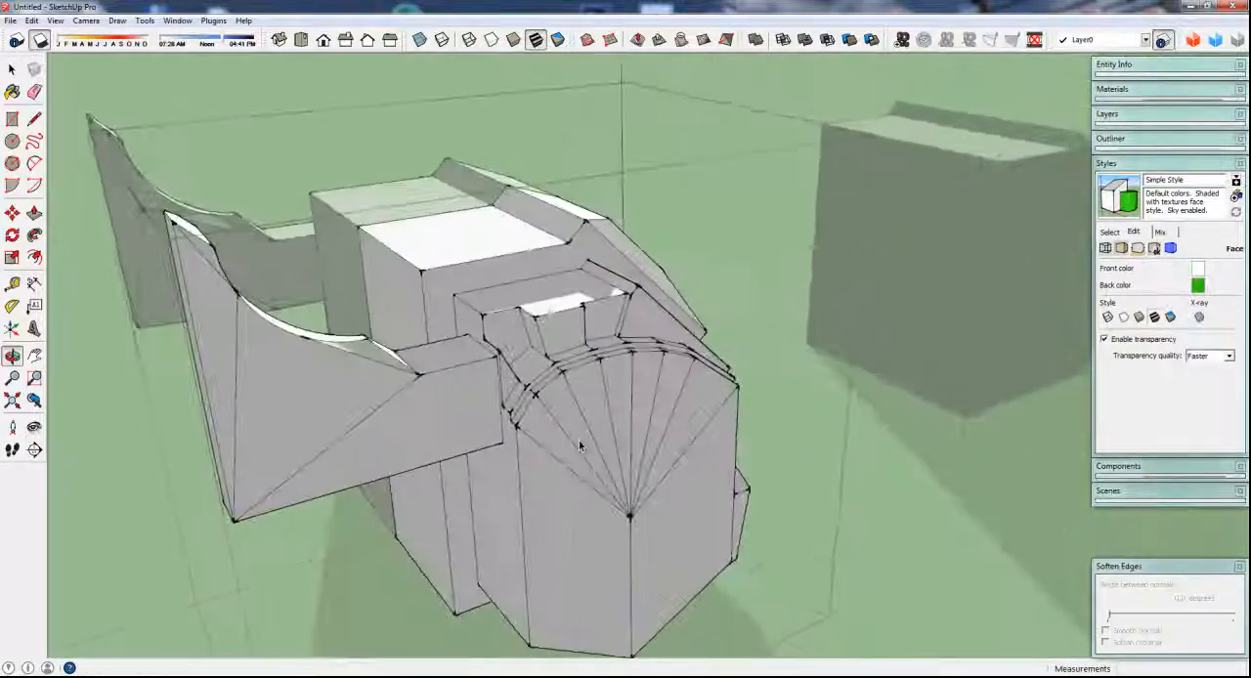
scroll(573, 428, down, 3)
click(833, 510)
middle_drag(501, 460, 626, 508)
scroll(560, 456, down, 2)
middle_drag(556, 457, 689, 474)
middle_drag(557, 471, 264, 460)
middle_drag(608, 383, 200, 452)
middle_drag(668, 372, 505, 391)
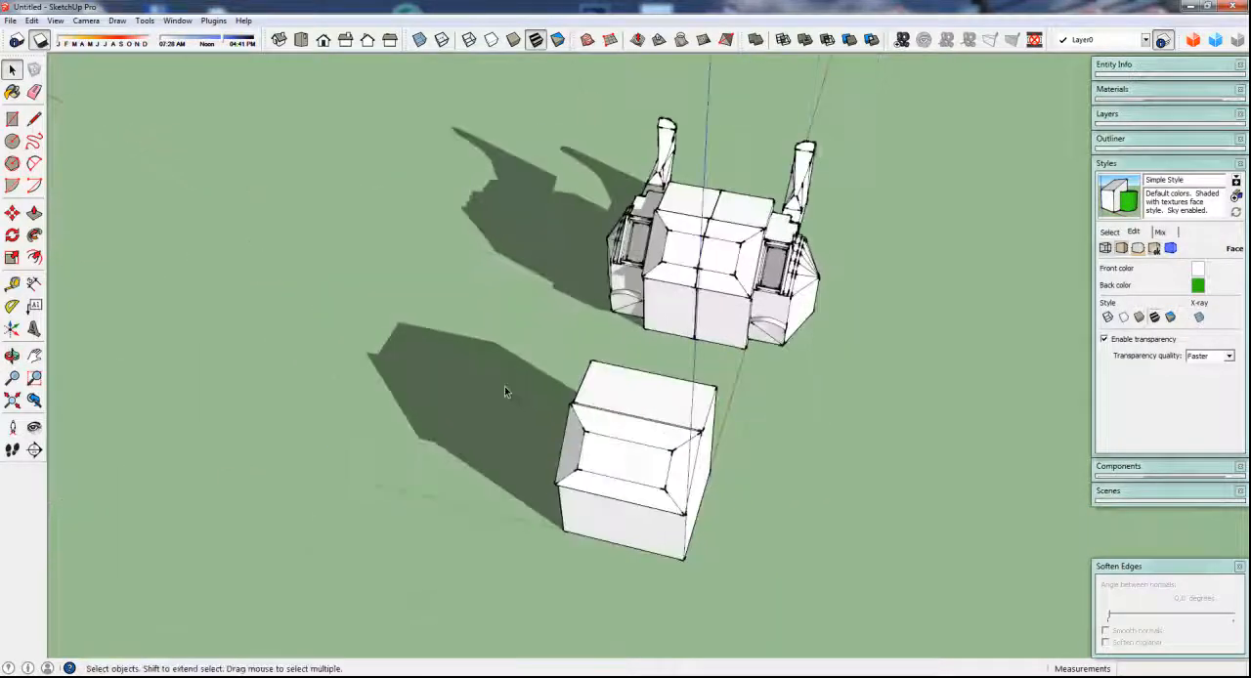
middle_drag(651, 262, 679, 365)
scroll(680, 365, down, 3)
middle_drag(544, 410, 645, 412)
scroll(616, 354, up, 5)
scroll(592, 402, up, 1)
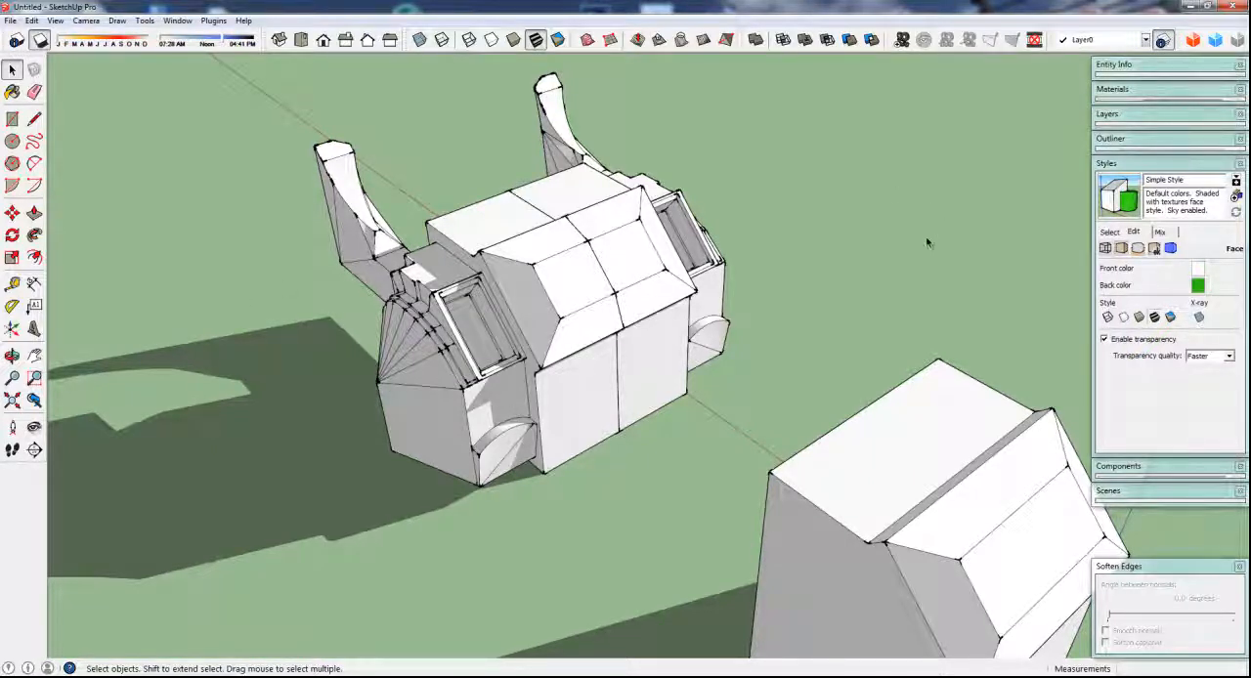
middle_drag(743, 308, 695, 381)
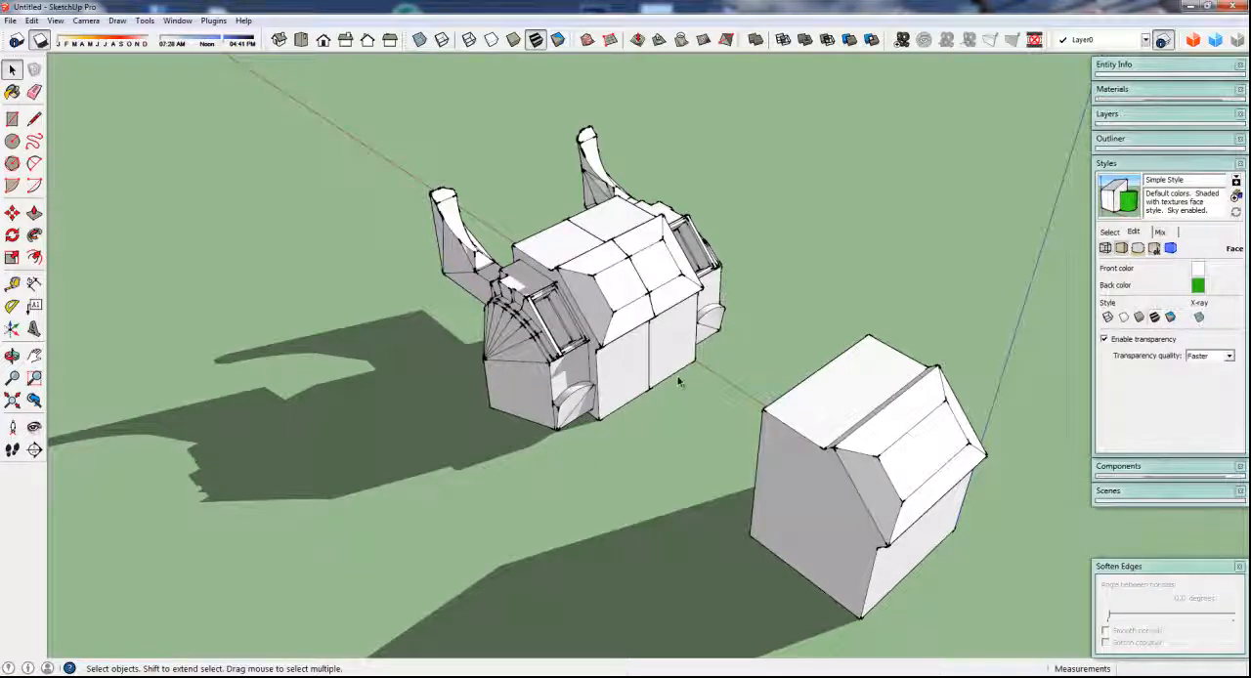
middle_drag(673, 386, 537, 443)
scroll(630, 445, up, 5)
scroll(670, 508, down, 3)
scroll(567, 374, up, 2)
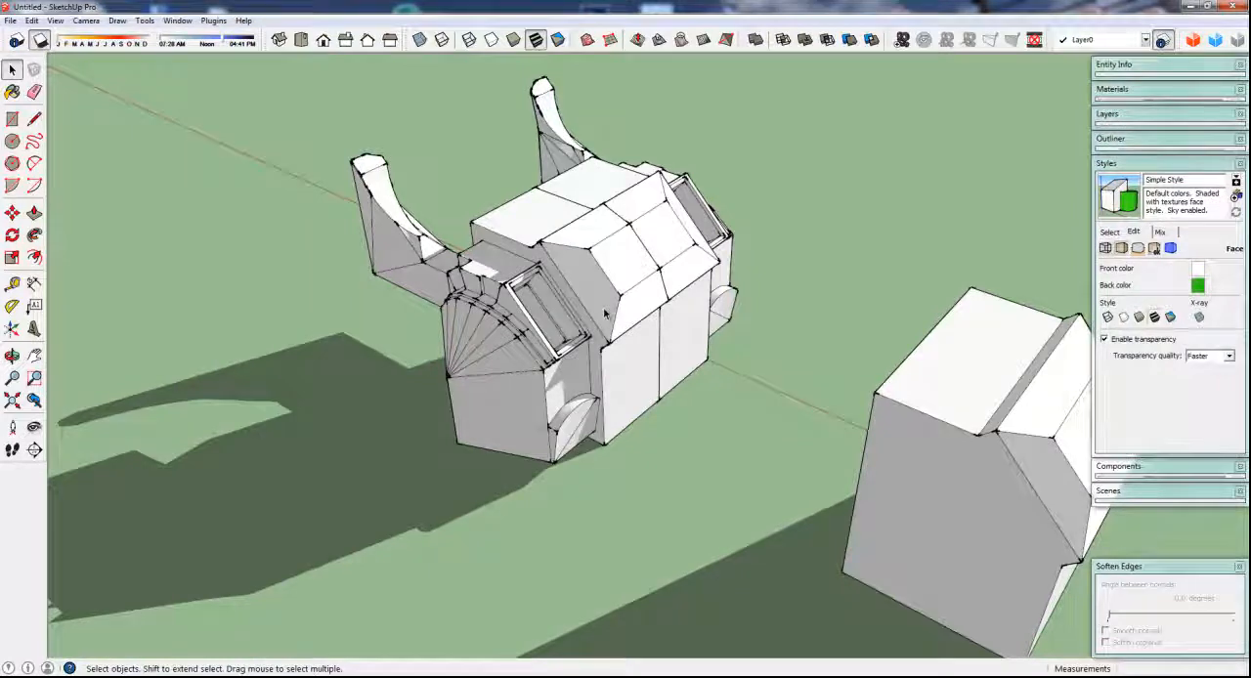
scroll(605, 313, down, 2)
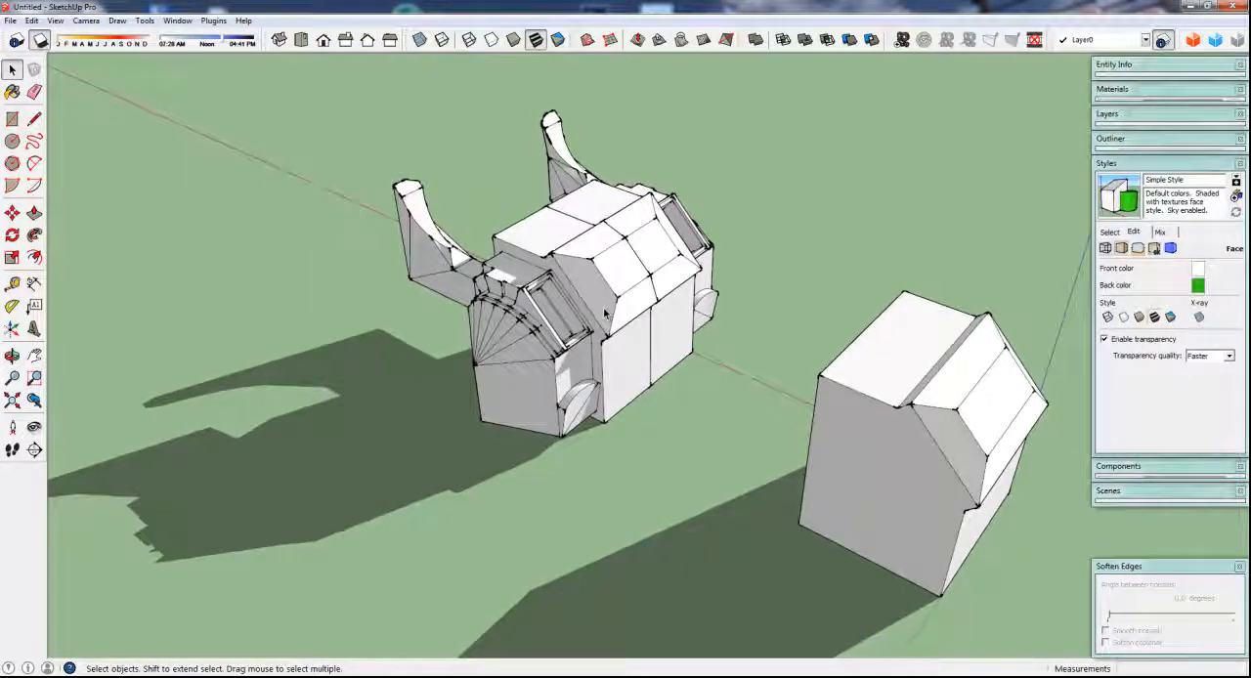
scroll(605, 312, up, 1)
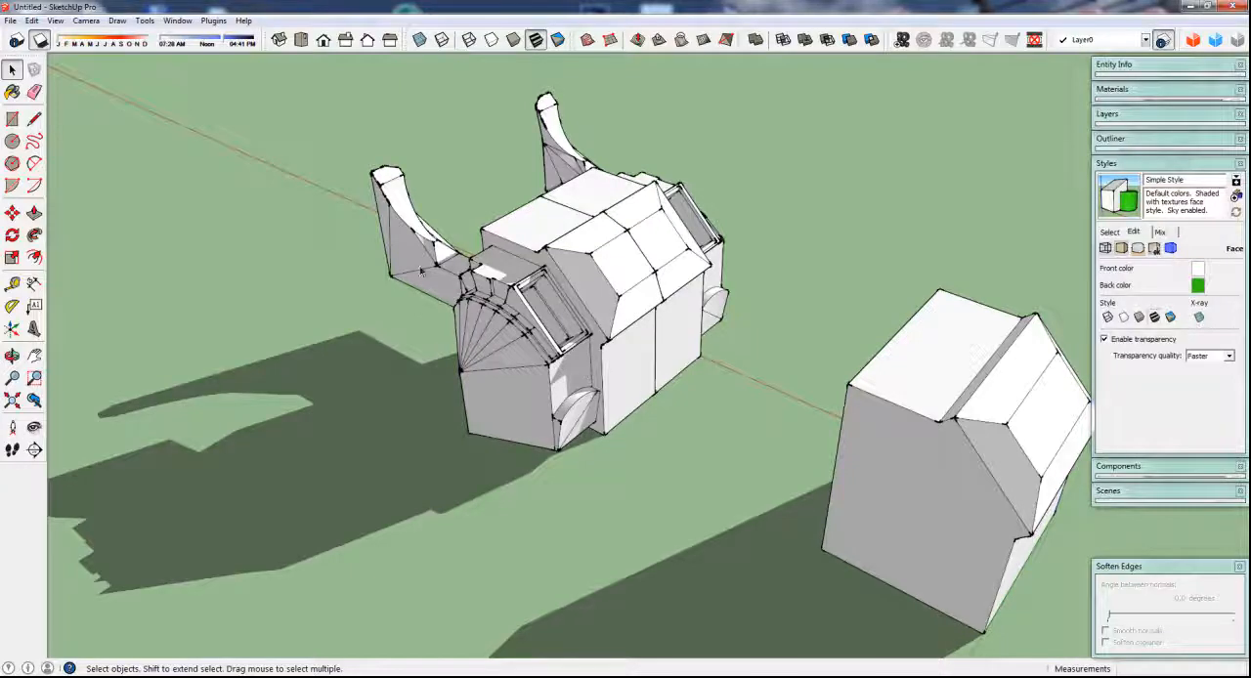
scroll(416, 255, up, 3)
middle_drag(581, 479, 601, 420)
scroll(609, 394, up, 3)
scroll(609, 394, up, 1)
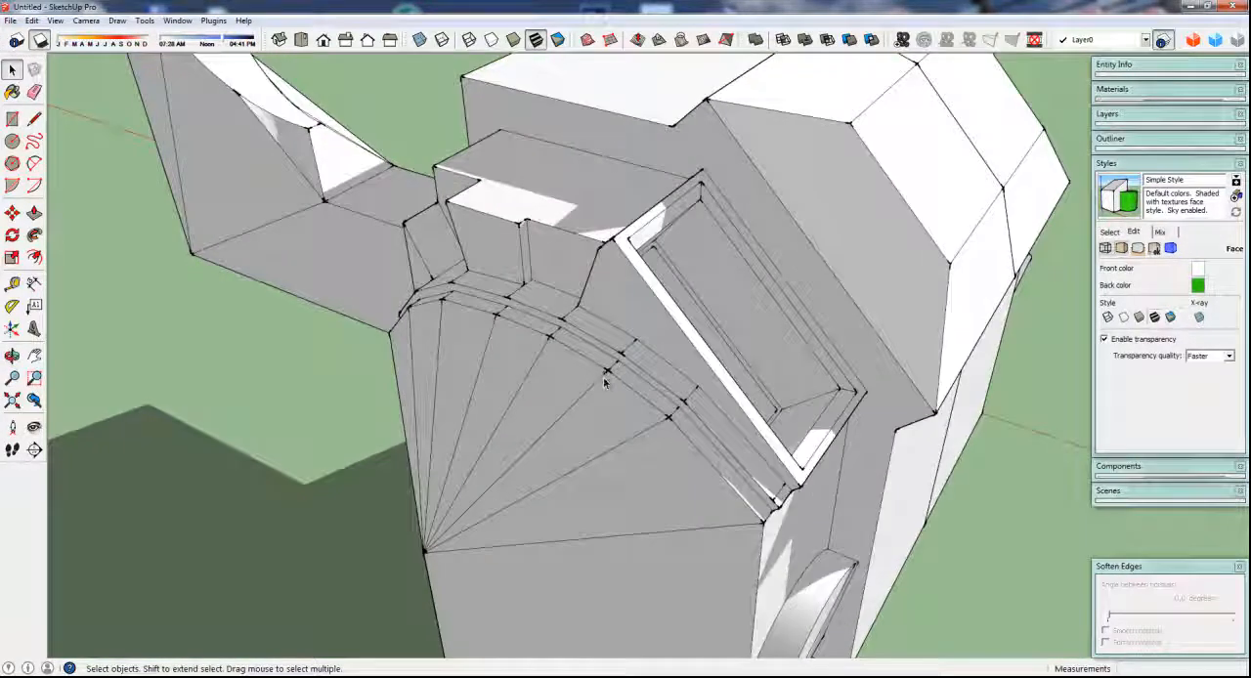
key(ctrl+a)
key(m)
key(space)
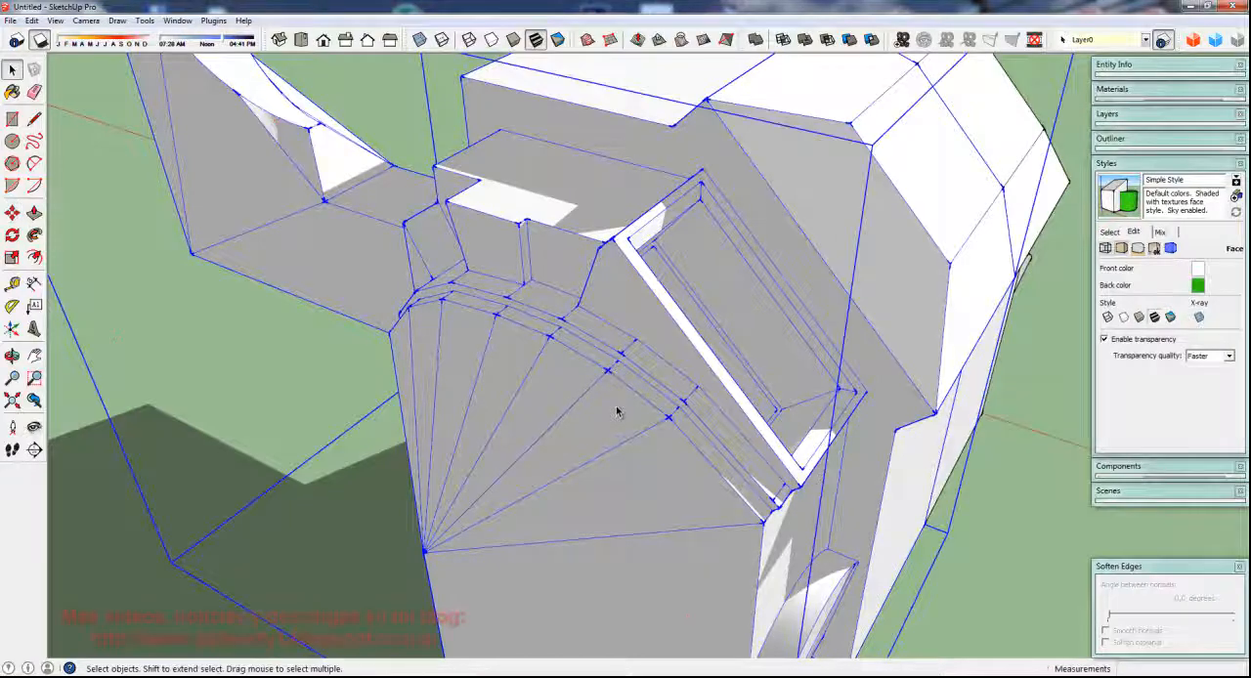
Open the body component and move the second-lowest triangular fan facet under the arch outward along the green axis by about 0.30 m
double_click(616, 410)
key(m)
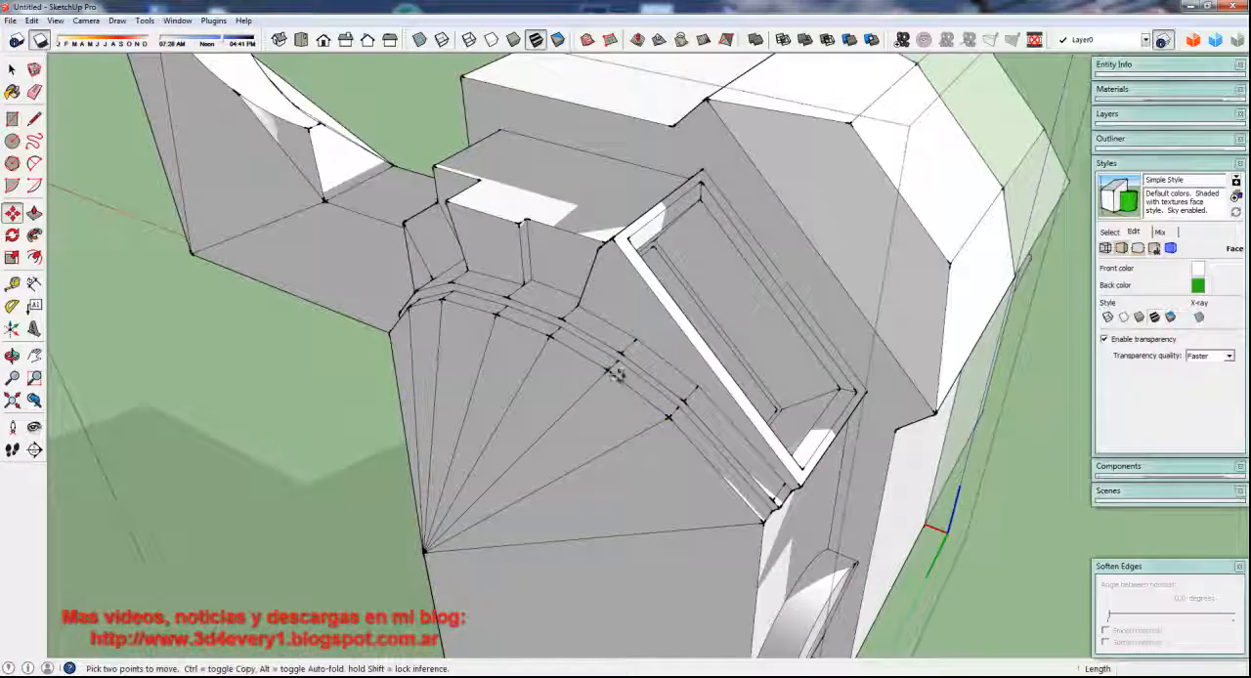
click(616, 420)
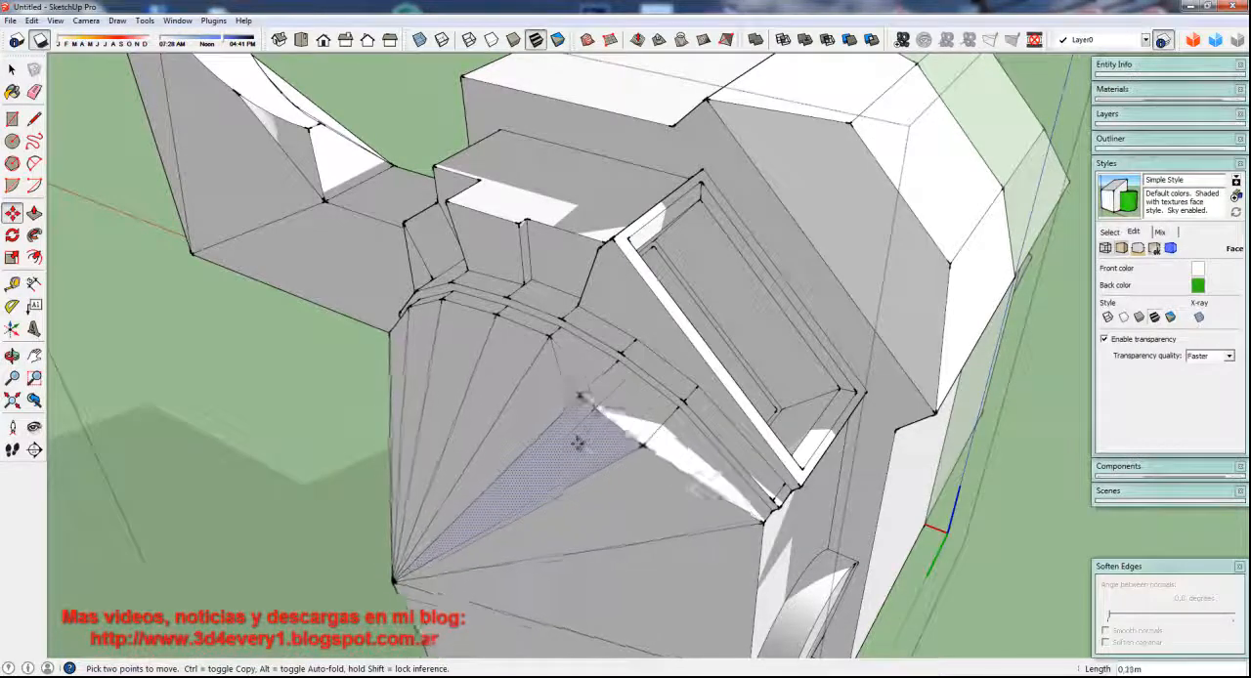
scroll(578, 442, down, 2)
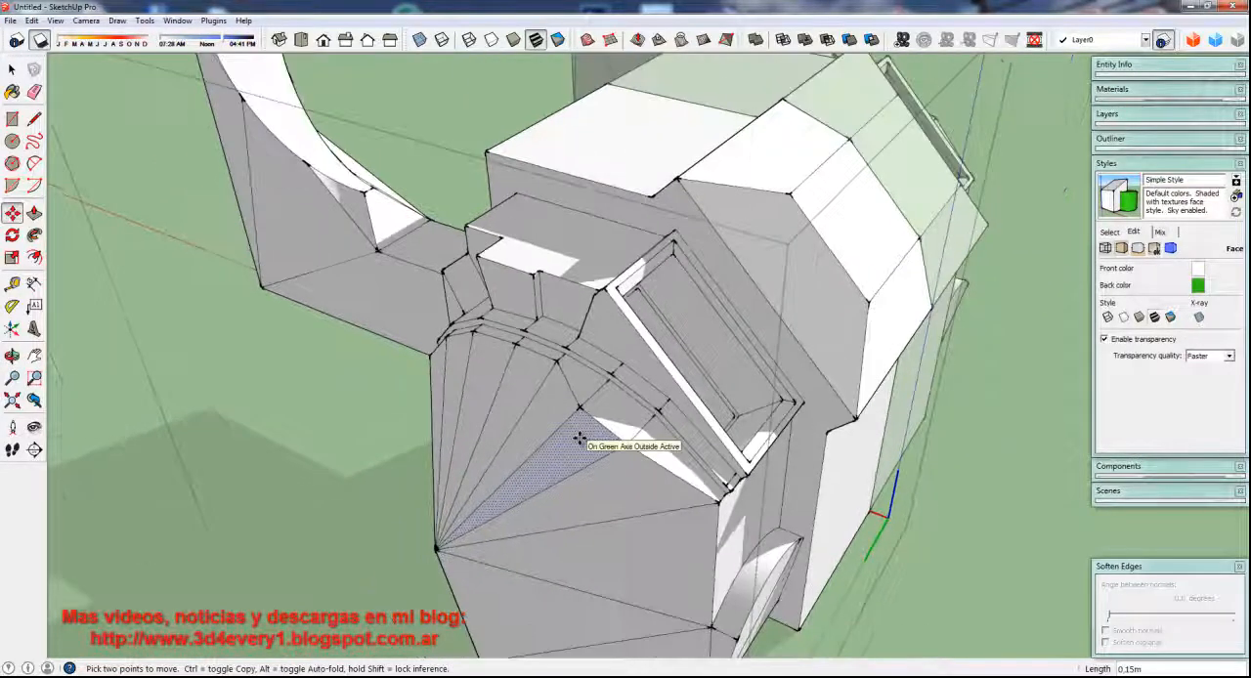
scroll(579, 440, down, 2)
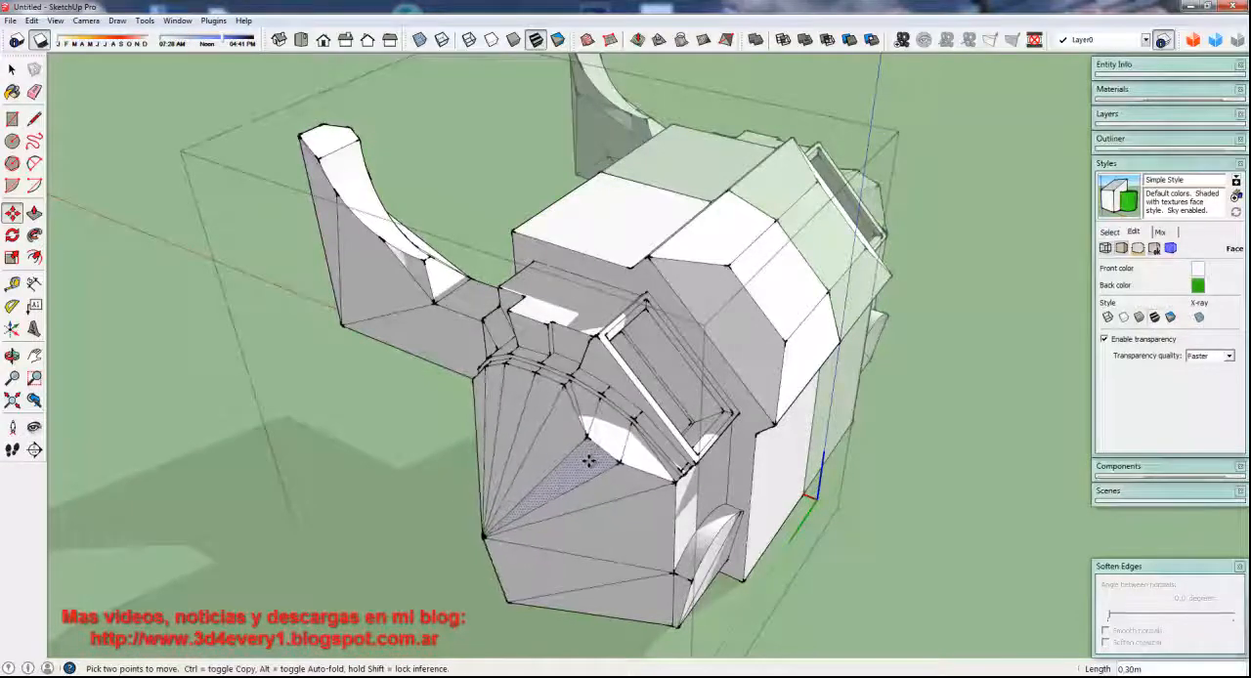
scroll(590, 460, up, 4)
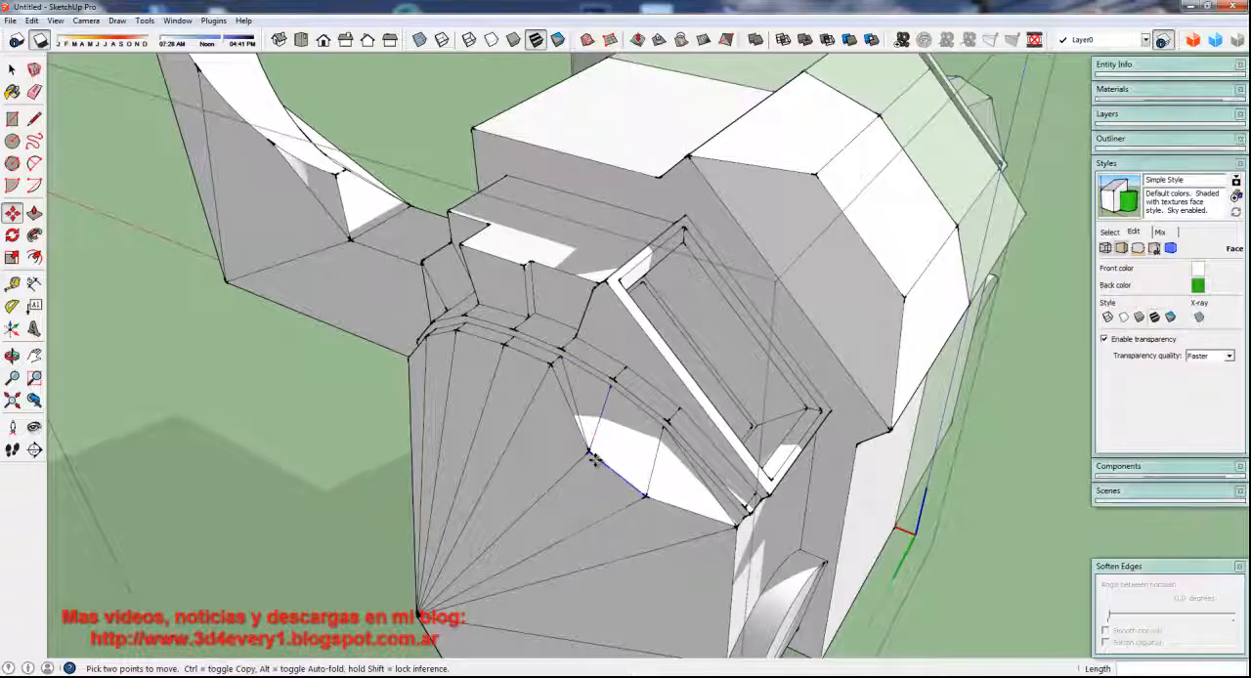
Draw a chain of lines from the arch vertex beside the moved facet across the stretched faces, parallel to the arch's ledge
key(l)
click(551, 364)
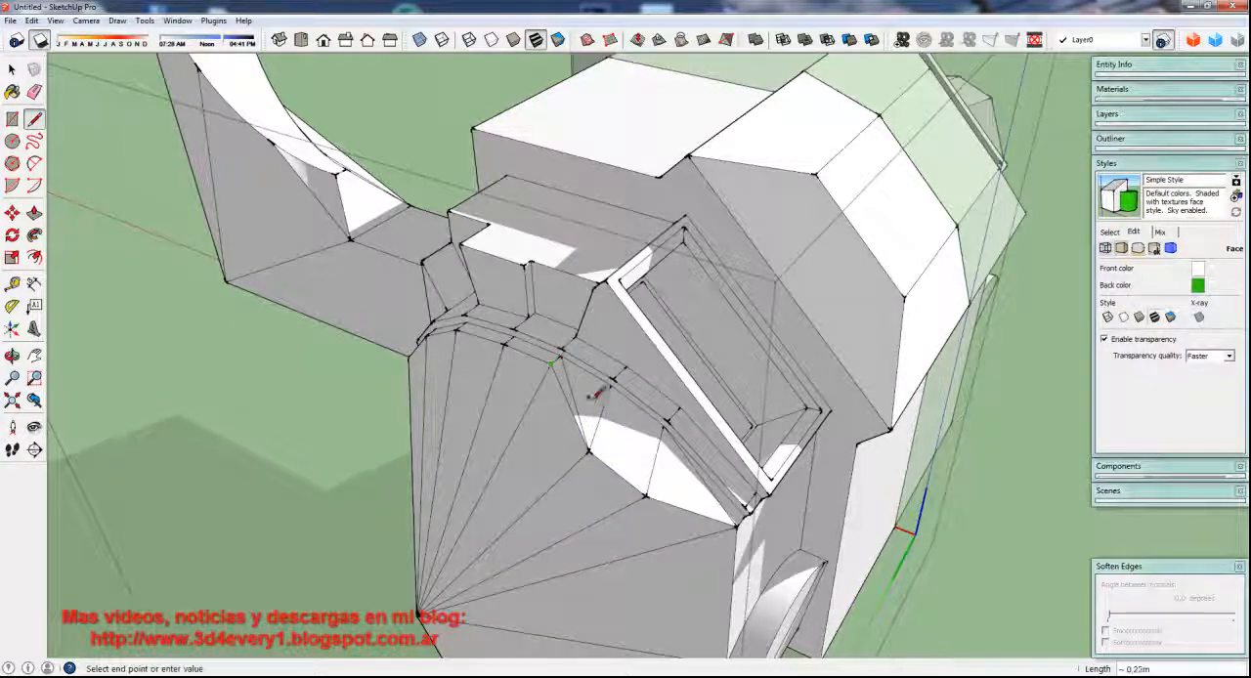
scroll(586, 386, up, 3)
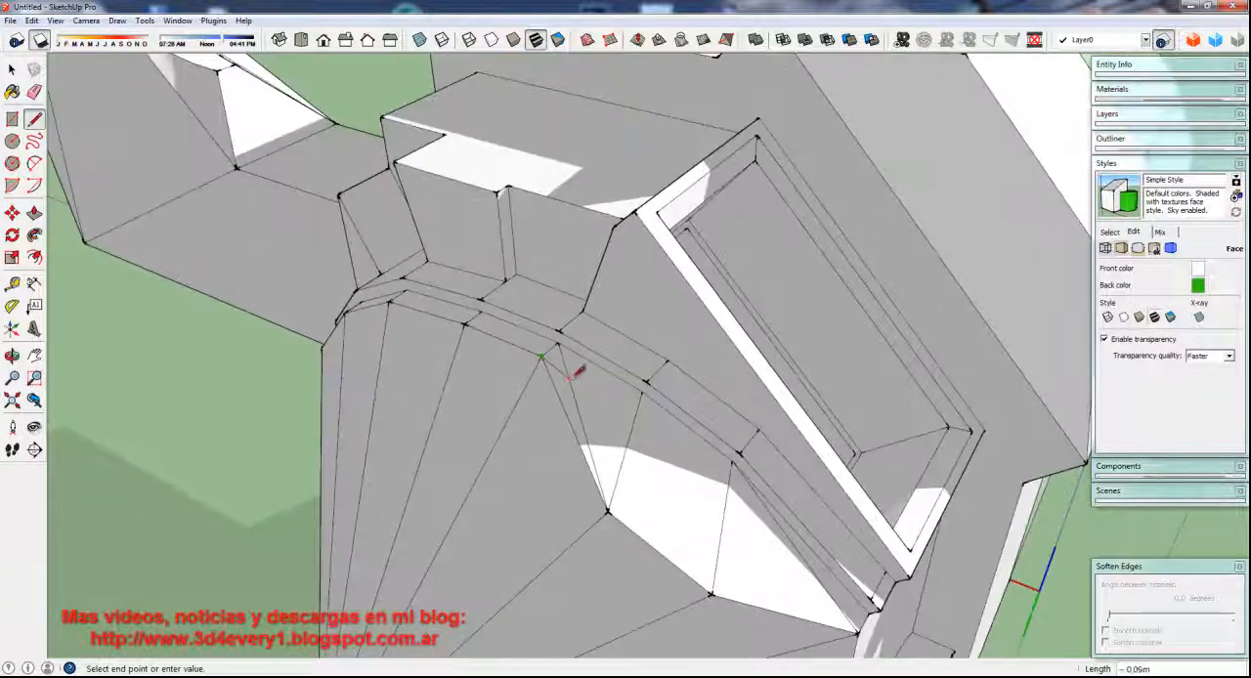
click(566, 368)
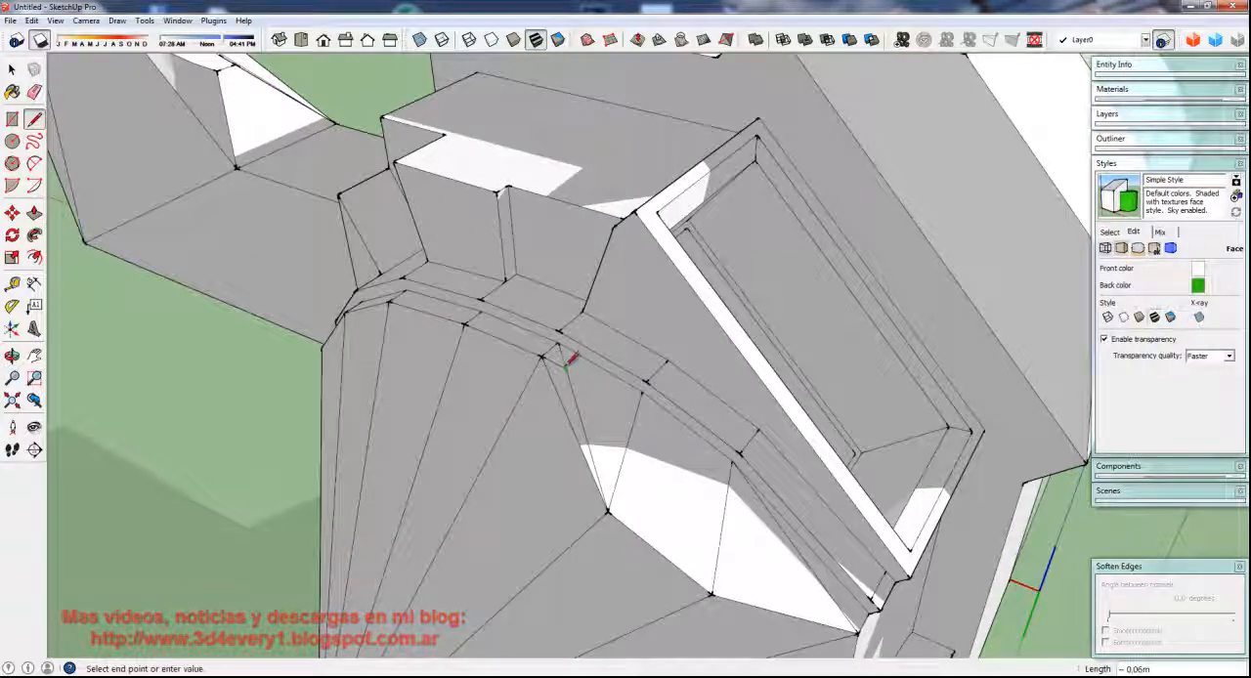
click(565, 368)
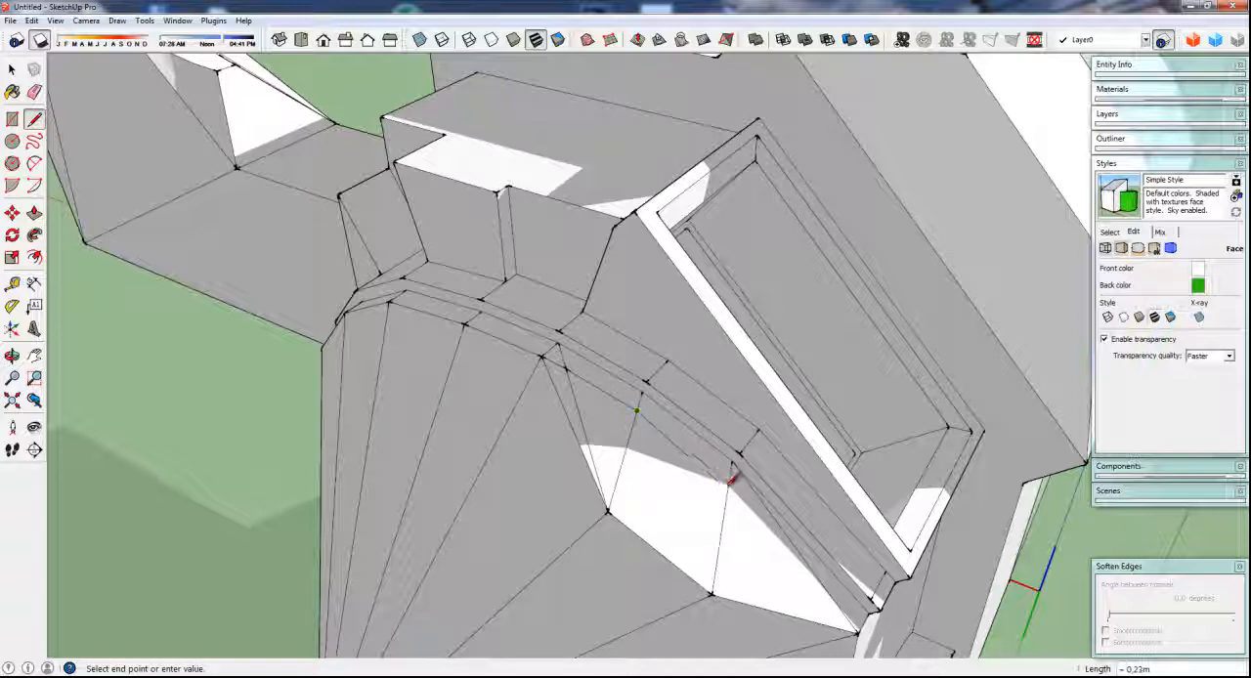
click(728, 483)
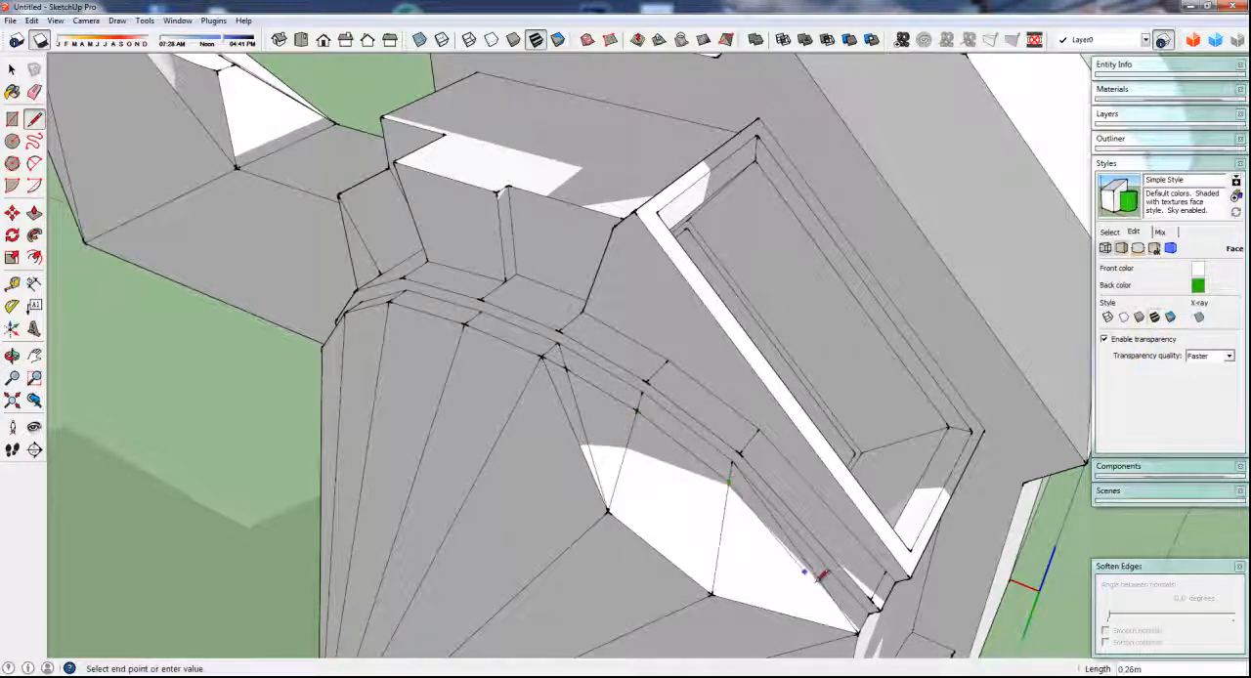
Draw a line from the lower end of the new chain to the vertex where the fan facets meet
scroll(768, 503, down, 4)
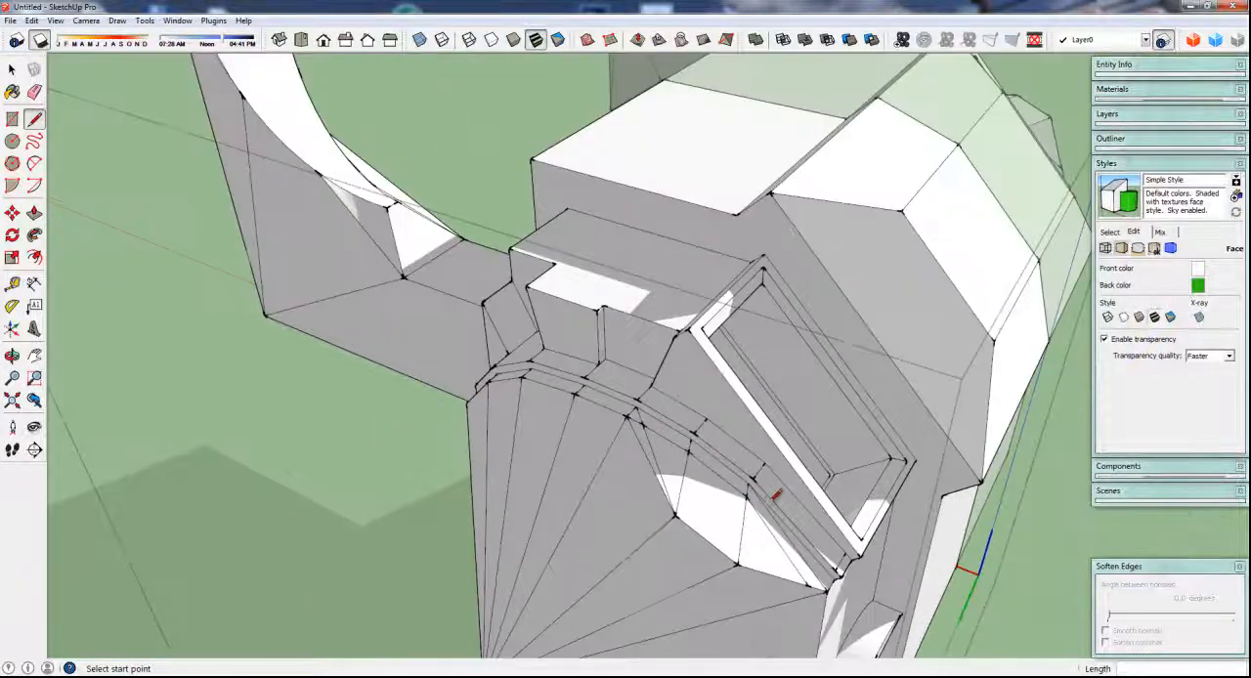
click(793, 557)
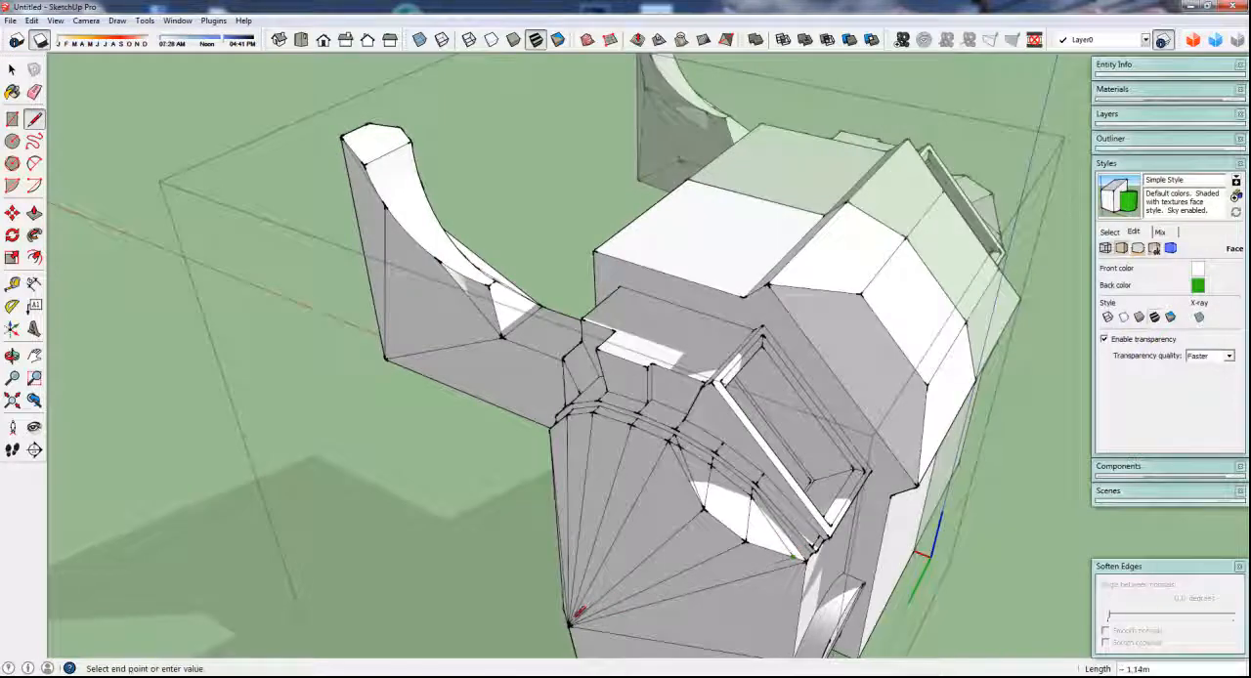
click(569, 622)
Try to erase the diagonal edge segments between the arch's ledge and the inner corner of the moved facet
scroll(673, 498, up, 5)
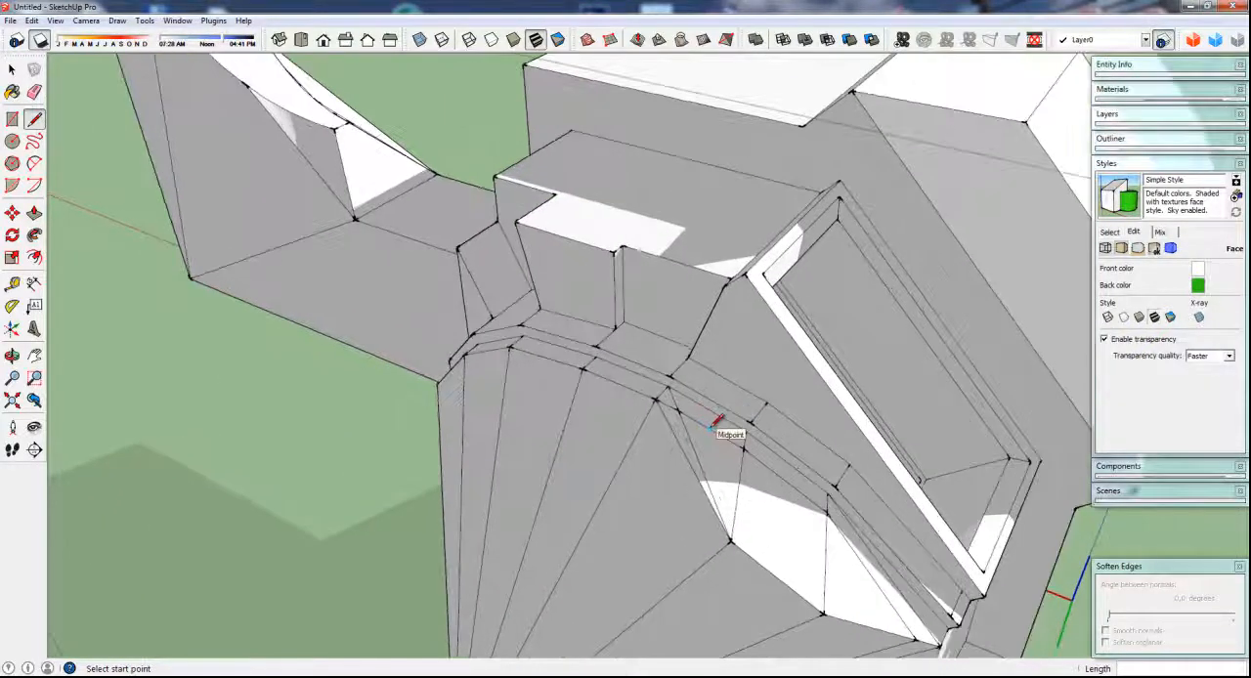
scroll(709, 430, up, 3)
key(e)
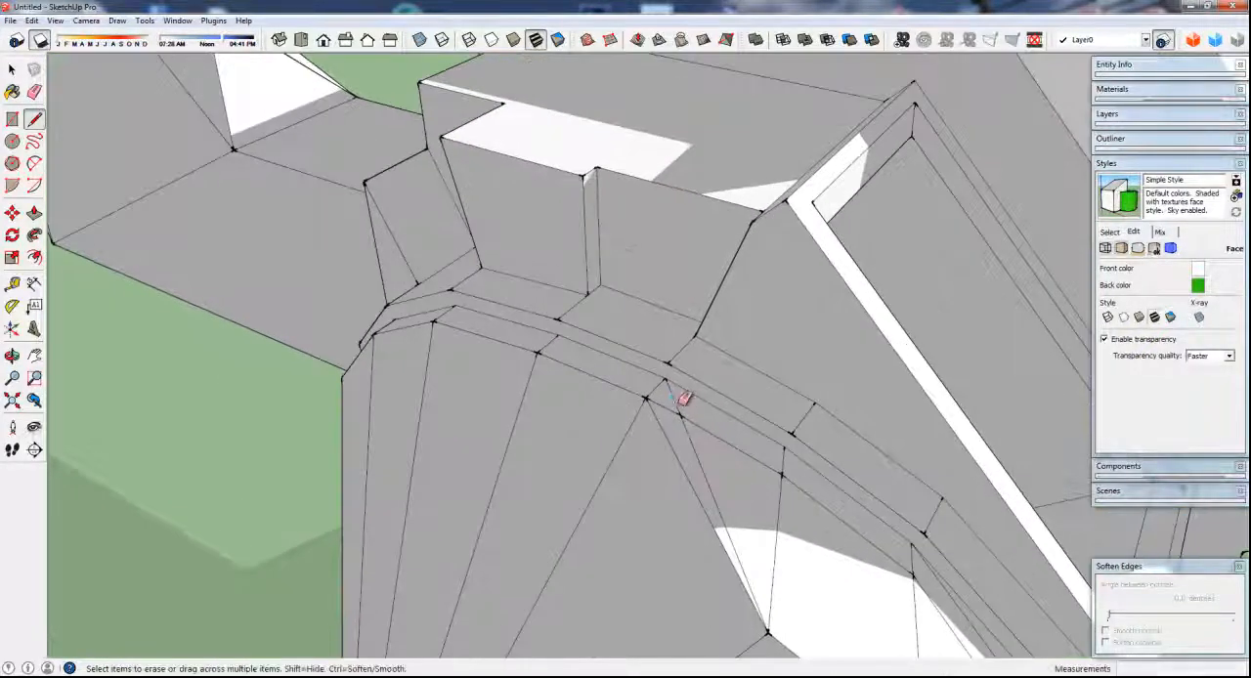
click(678, 398)
drag(695, 441, 689, 437)
mouse_move(689, 438)
middle_down()
mouse_move(670, 461)
mouse_move(633, 464)
mouse_move(620, 489)
mouse_move(561, 459)
middle_up()
scroll(632, 463, up, 3)
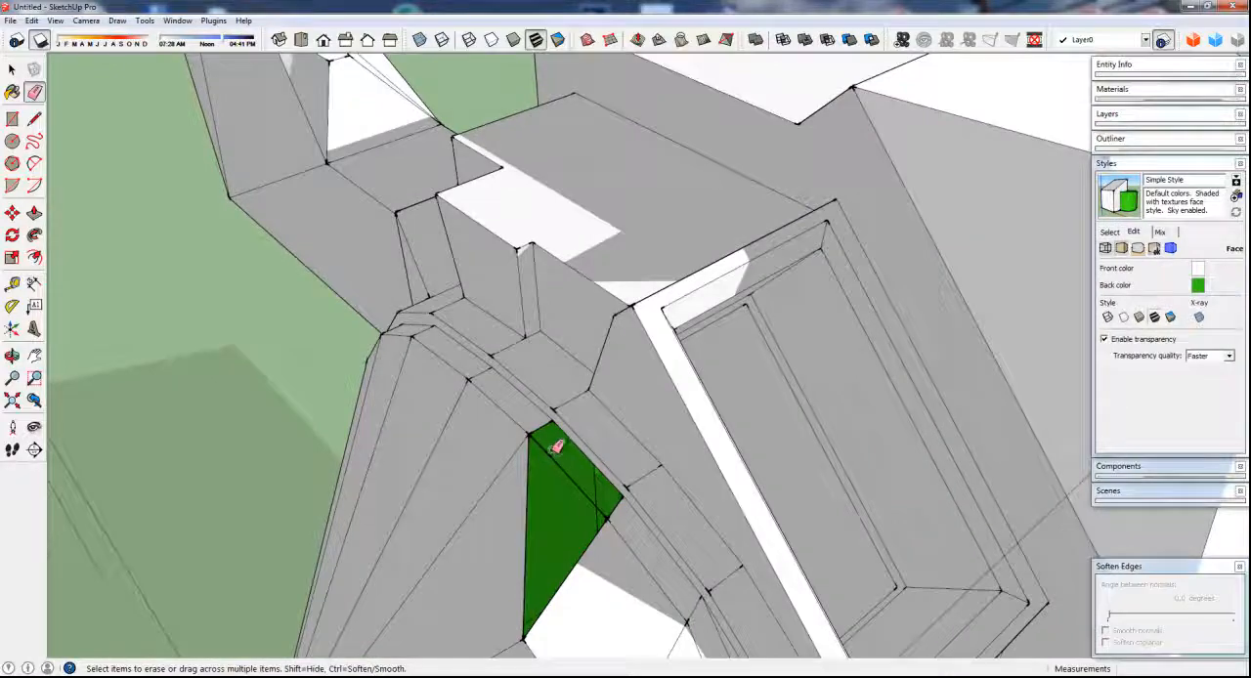
key(m)
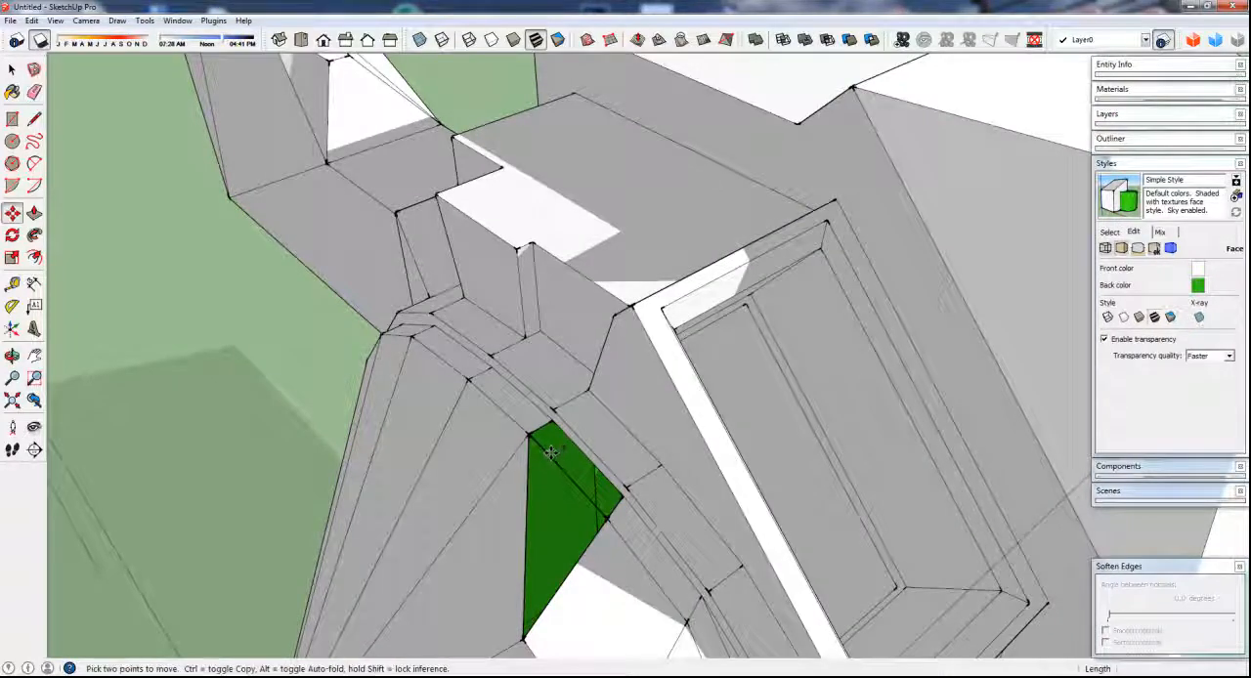
click(551, 452)
middle_drag(531, 431, 737, 477)
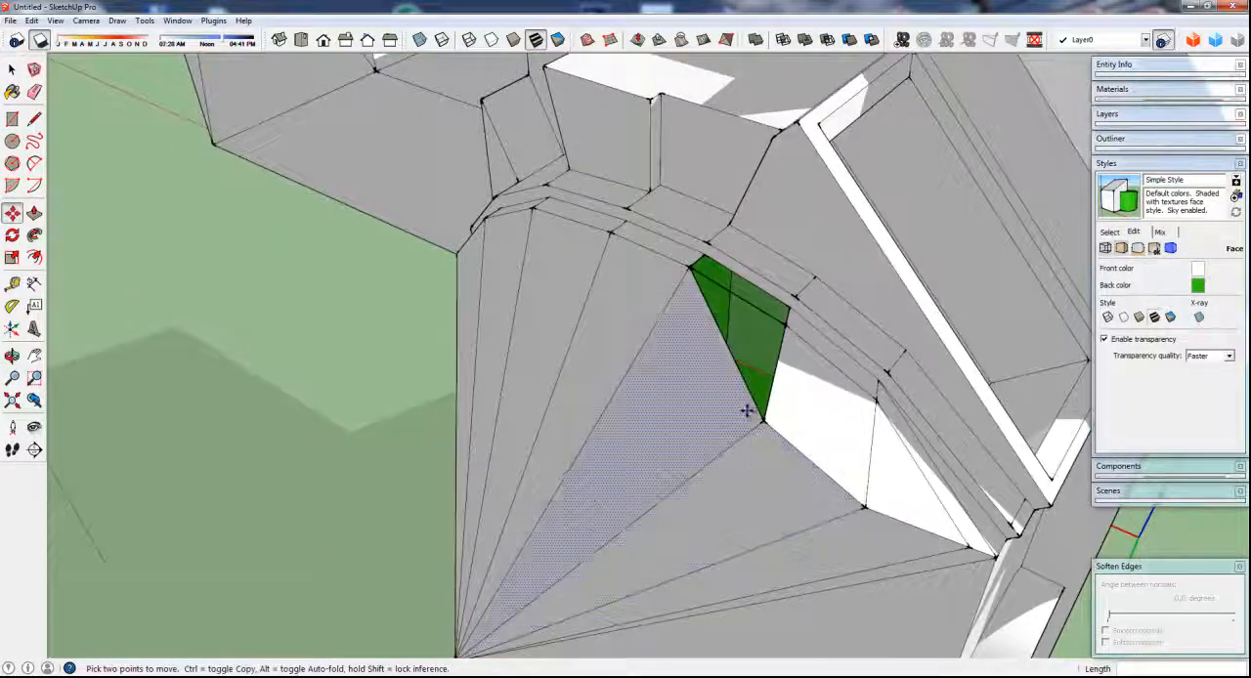
Undo the erasing of the diagonal edge segments below the arch's ledge
key(ctrl+z)
key(ctrl+z)
key(ctrl+z)
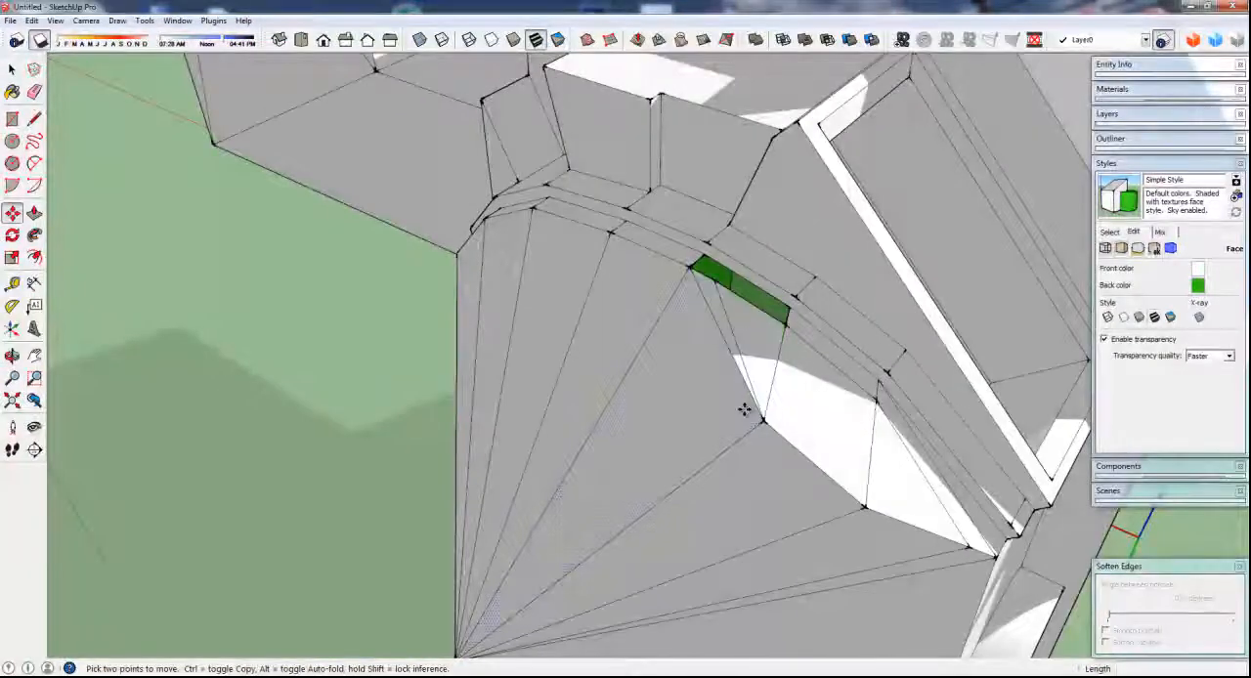
Hide the diagonal edge running from the arch's ledge to the upper corner of the moved facet
middle_drag(743, 403, 741, 302)
key(space)
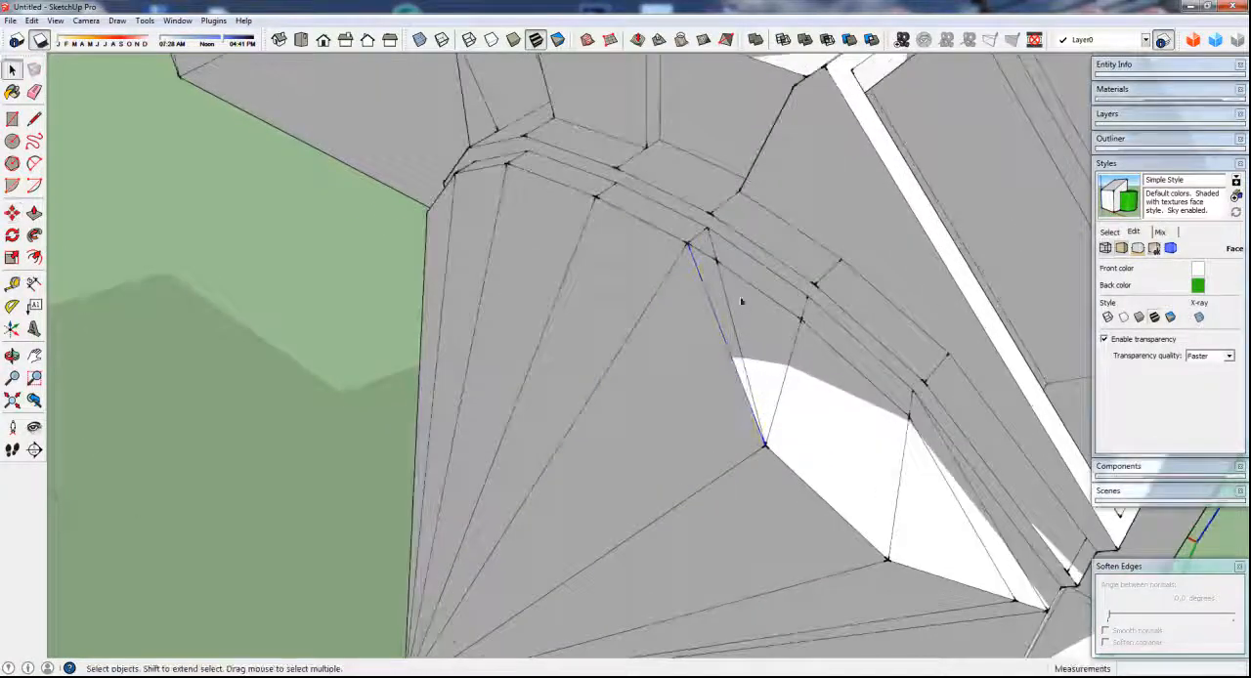
click(725, 297)
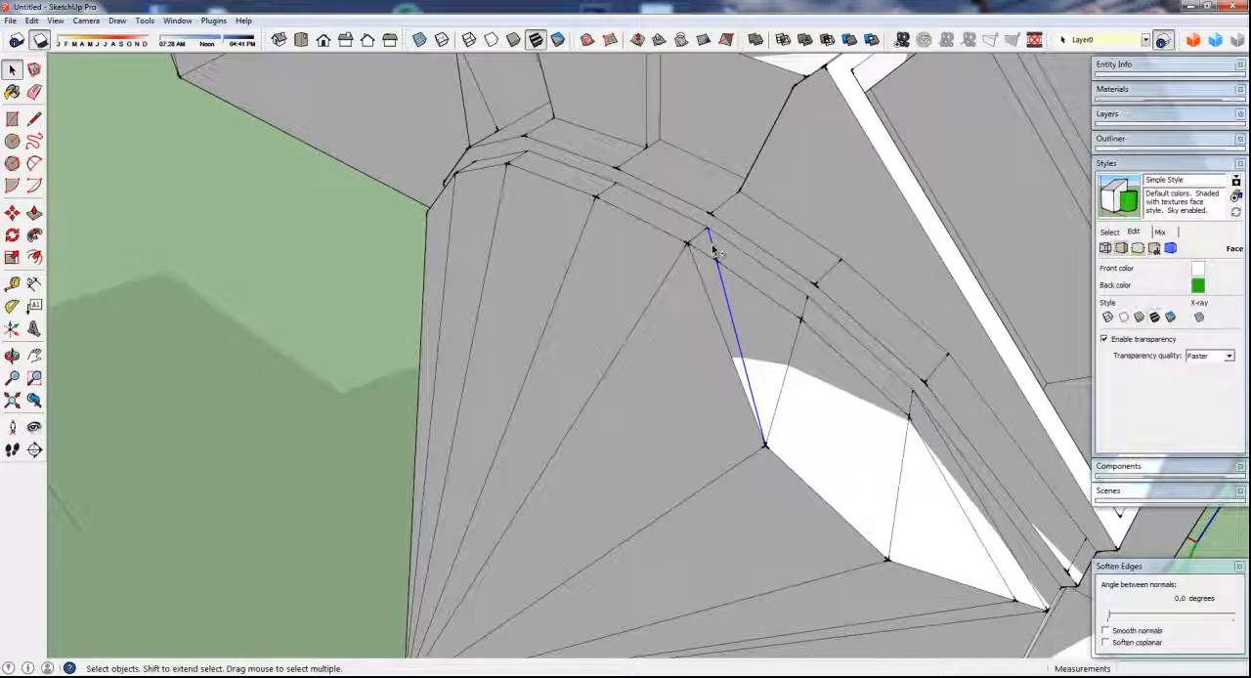
right_click(715, 253)
click(743, 283)
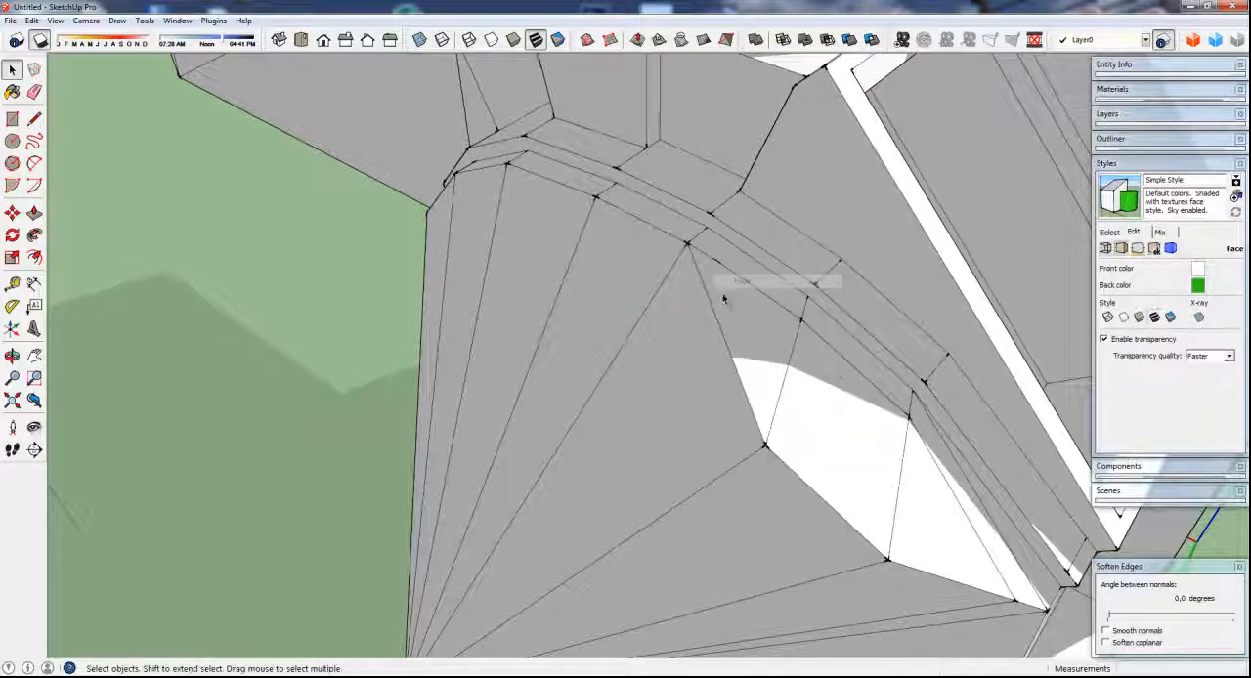
middle_drag(723, 298, 538, 329)
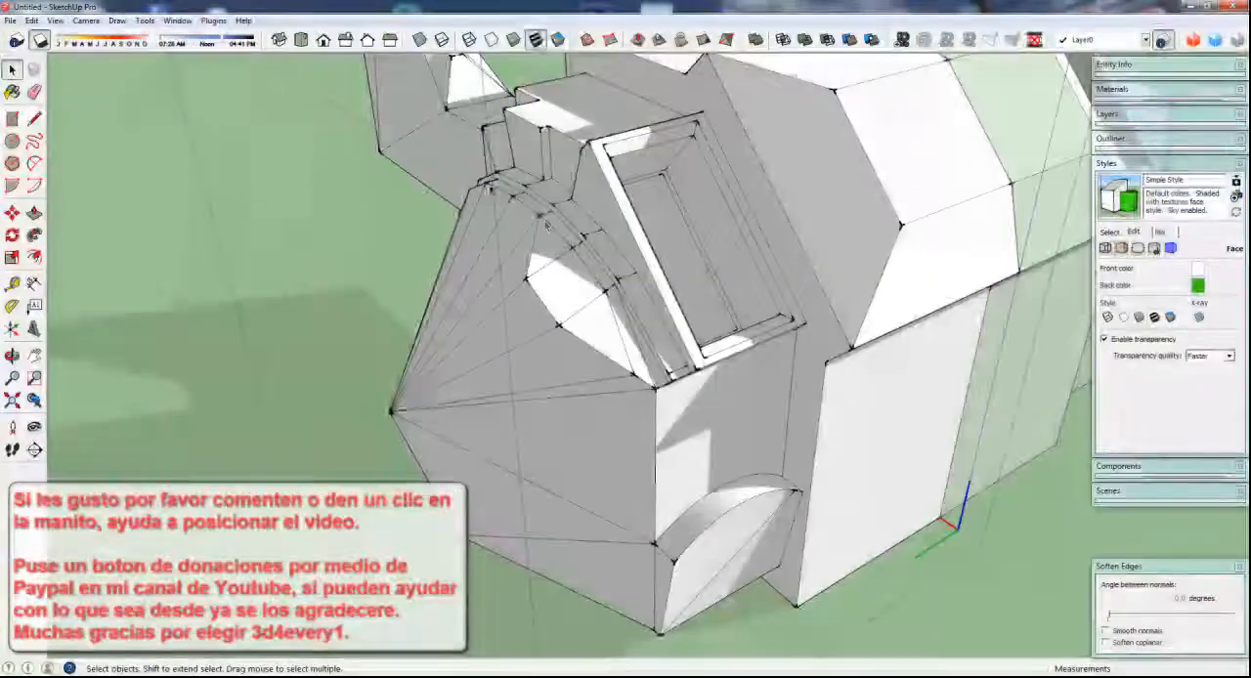
Set the Endpoints size in the style's edge settings to 12 and leave the editing context of the body half
middle_drag(605, 358, 525, 461)
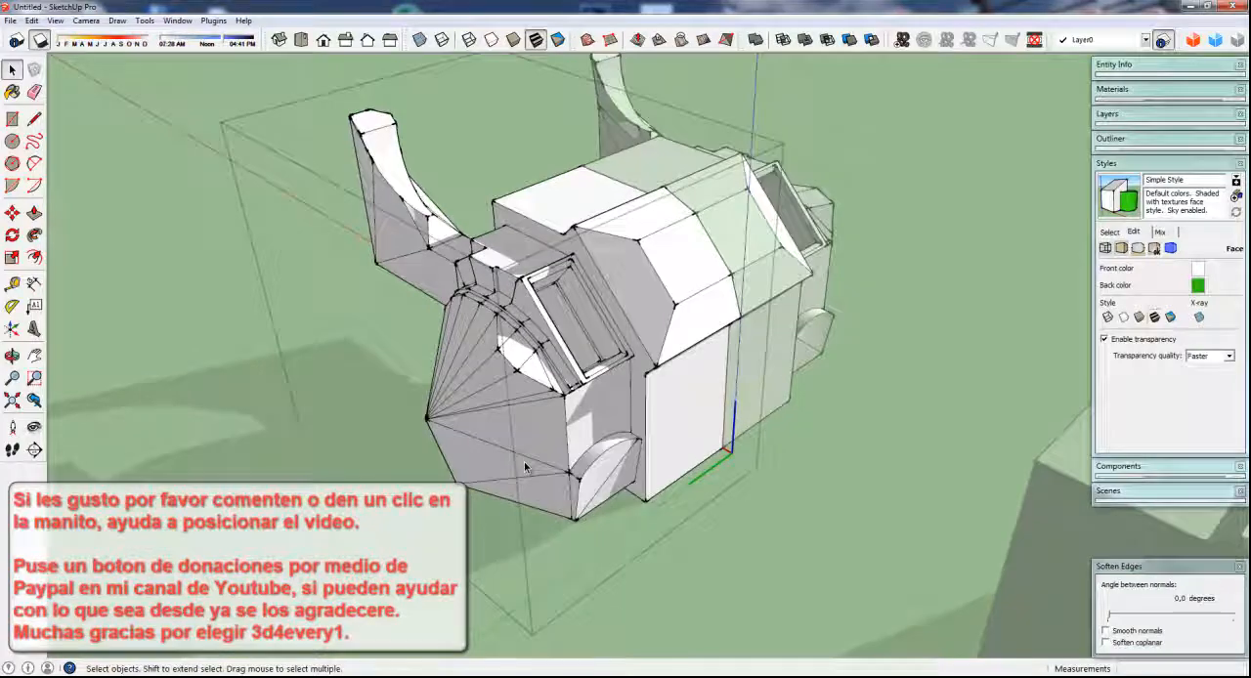
click(1112, 234)
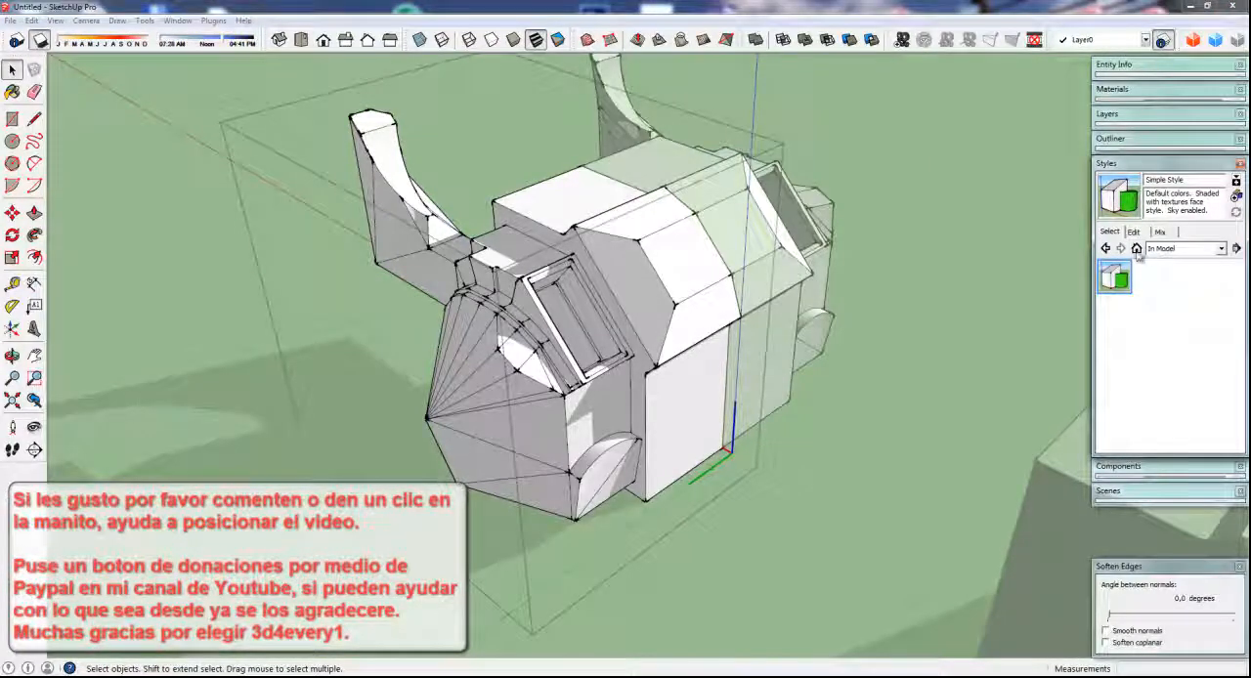
click(1133, 232)
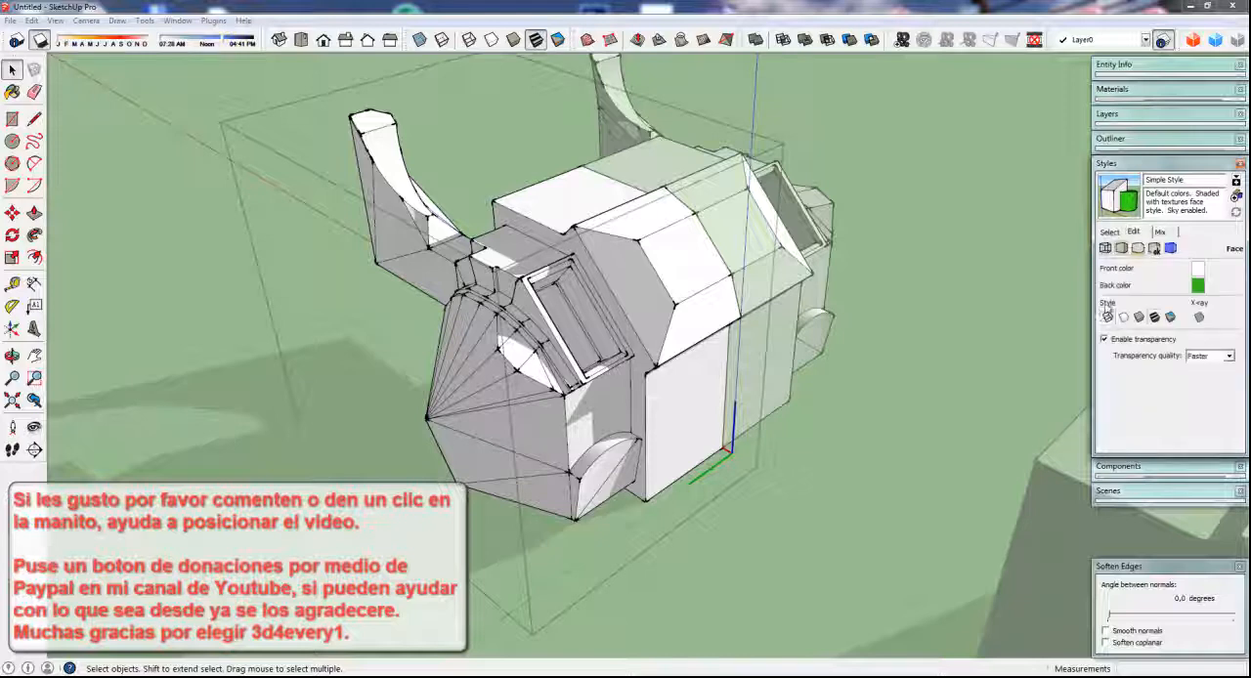
click(1105, 248)
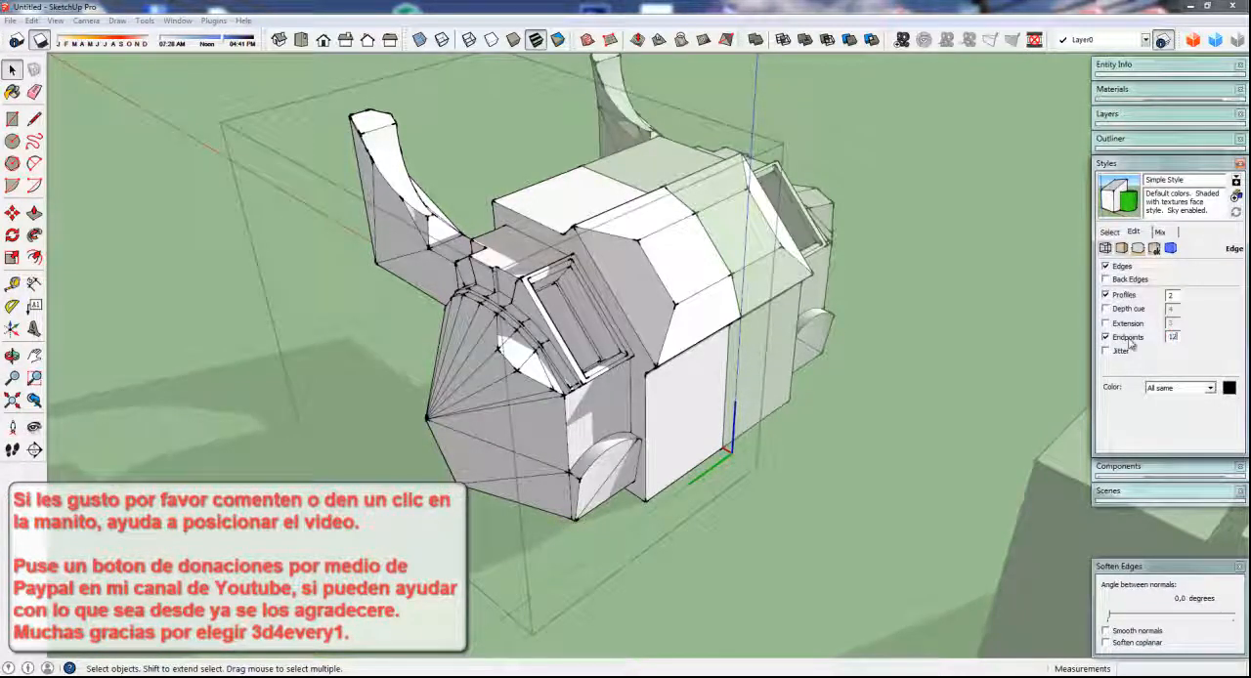
key(Return)
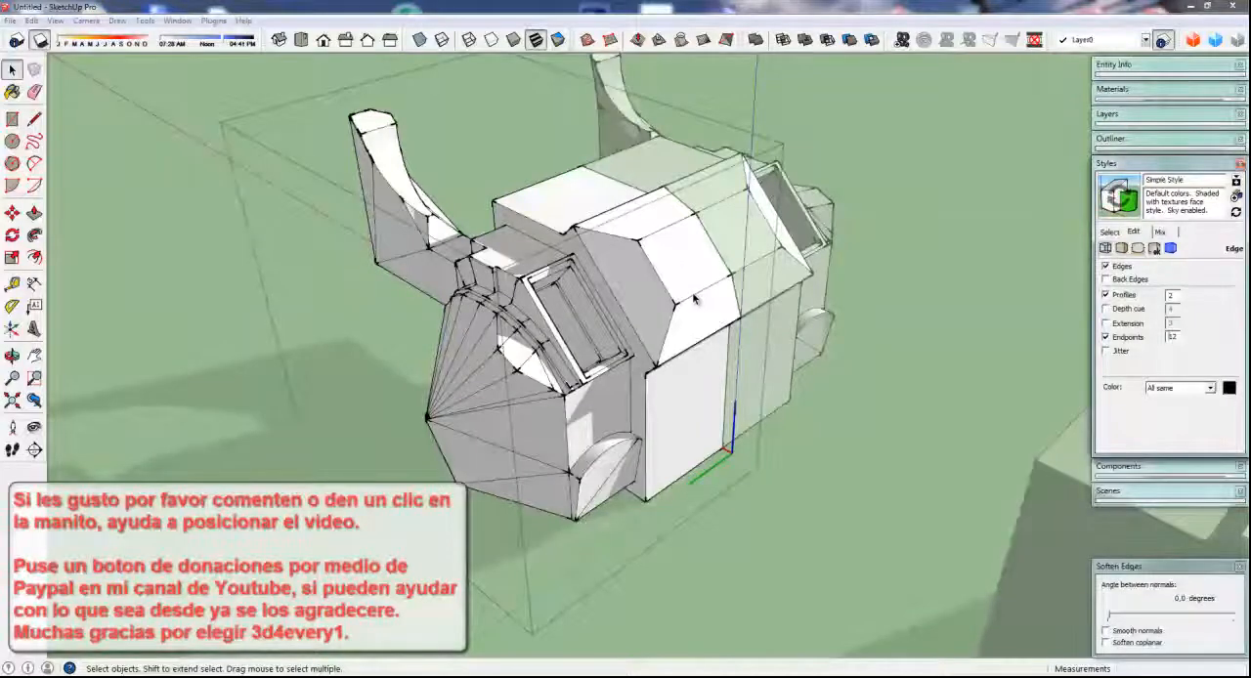
click(951, 312)
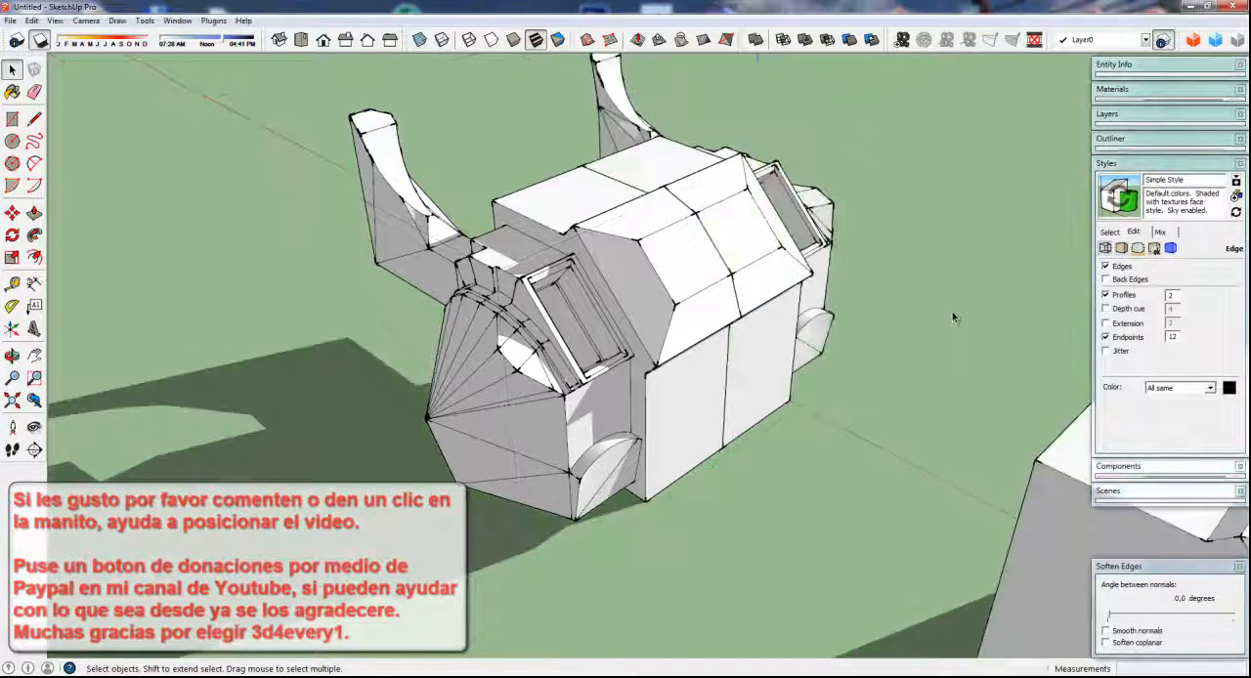